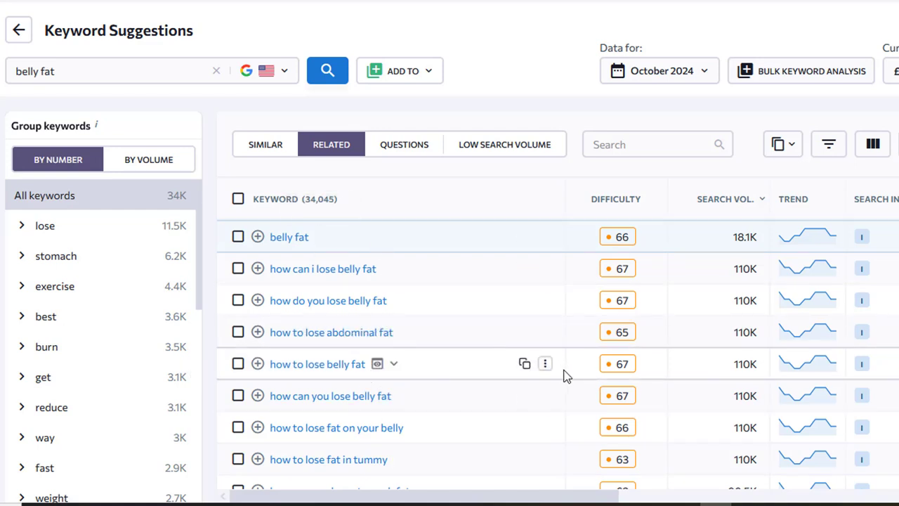
Step: Bring up the Keyword Clusters tool and view its available clustering algorithms, leaving the algorithm choice as it is
left_click(684, 449)
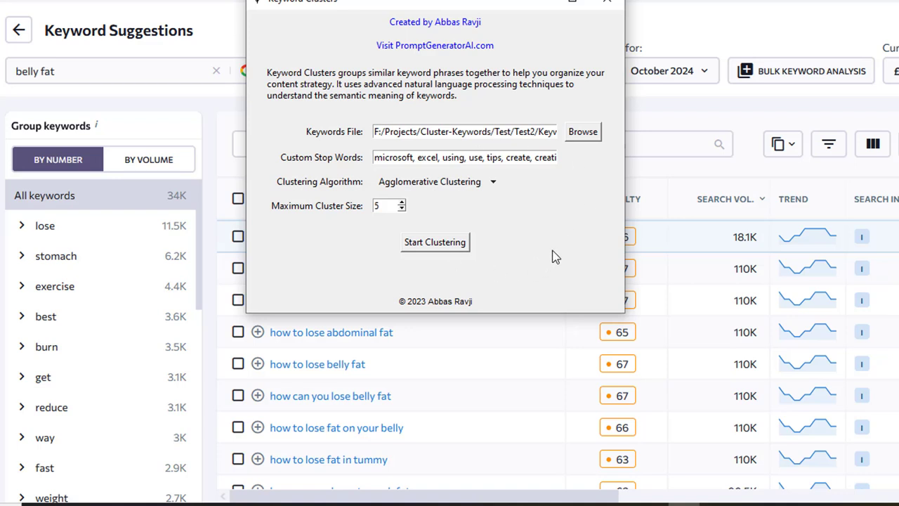
left_click(493, 182)
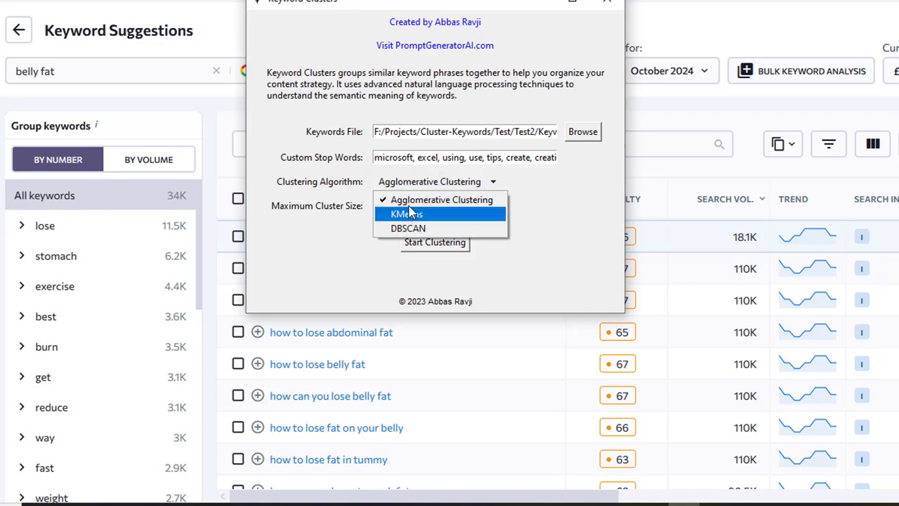
left_click(561, 243)
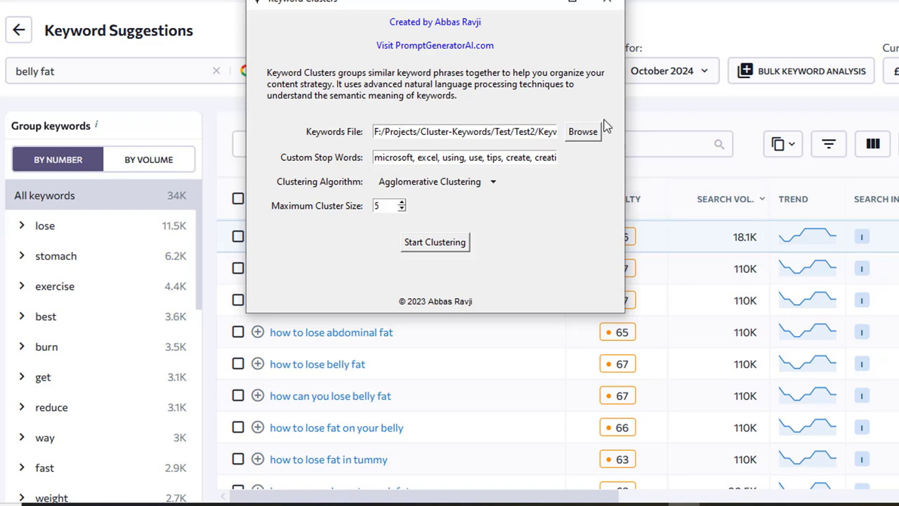
left_click(696, 171)
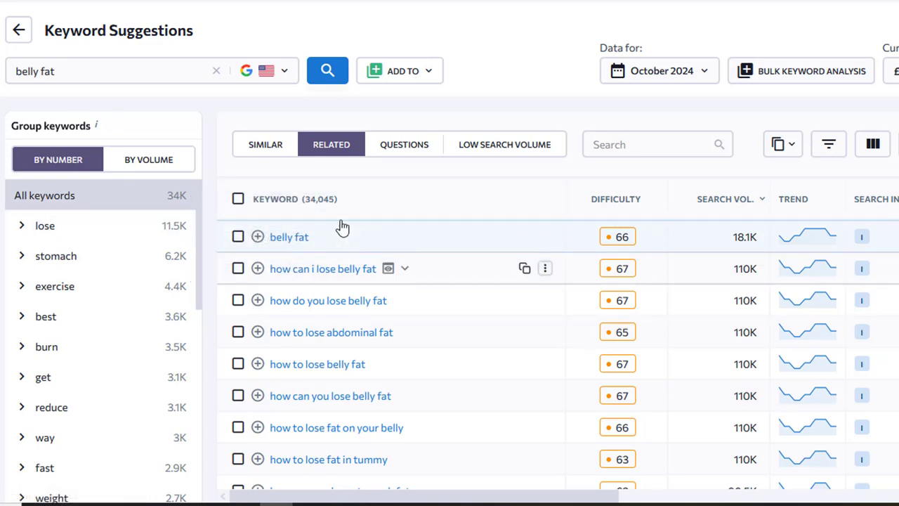
Step: Switch to the exported keyword spreadsheet in Excel and widen the Keyword column enough to show the full phrases
scroll(382, 446, "down", 1)
scroll(382, 441, "down", 3)
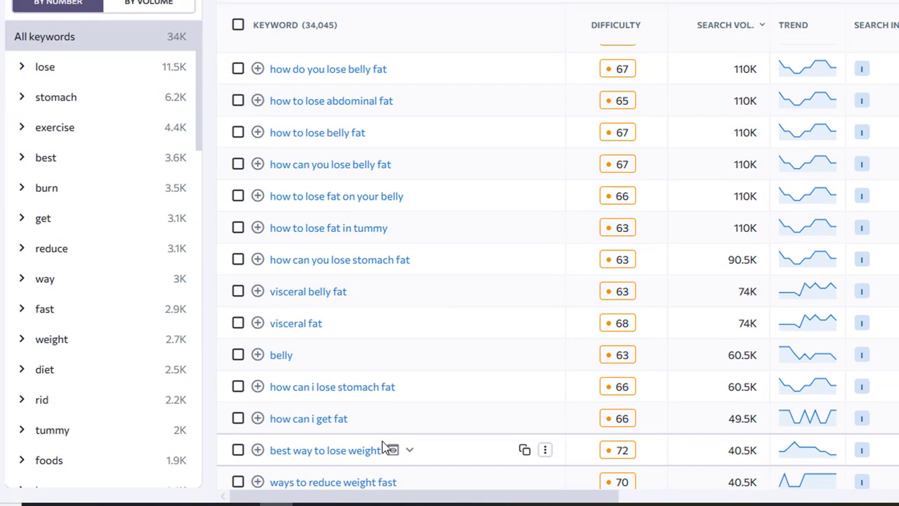
mouse_move(312, 503)
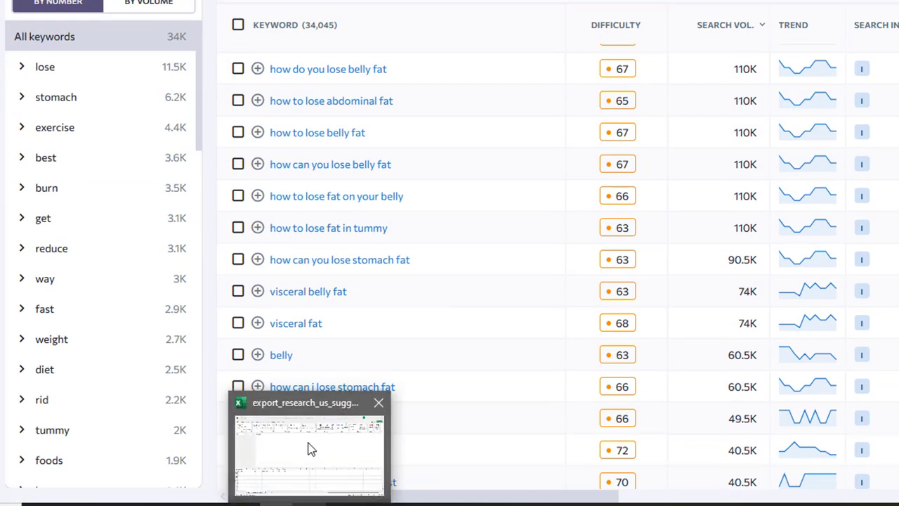
mouse_move(309, 449)
left_click(334, 459)
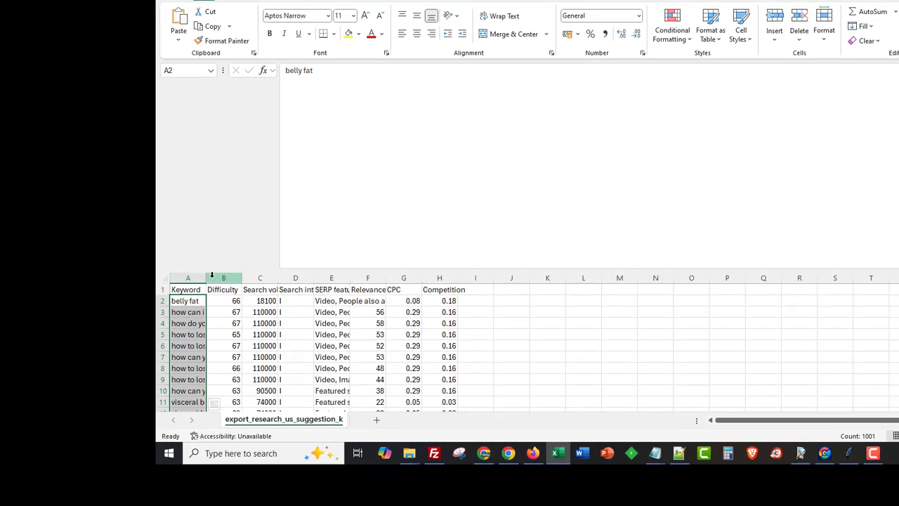
left_click_drag(207, 278, 354, 277)
left_click(225, 366)
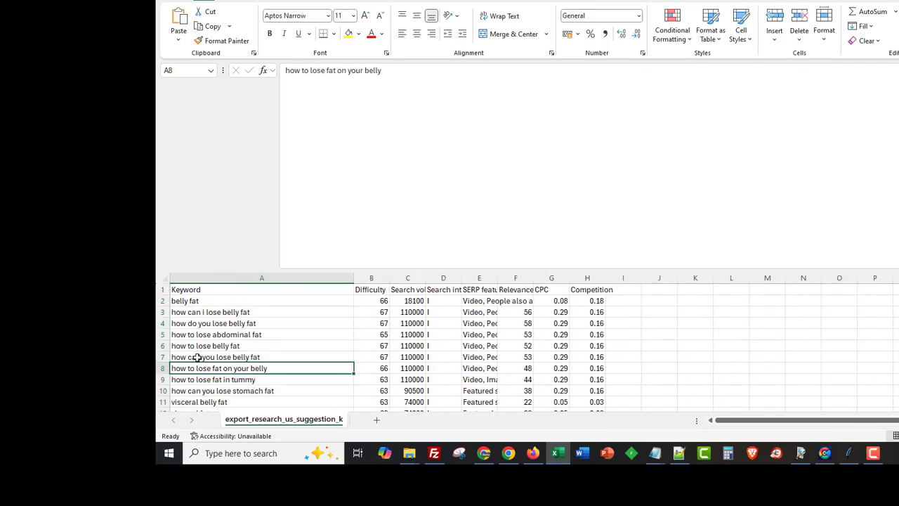
Step: Examine the similar belly fat phrases in the Keyword column and the search volume of "how can i lose belly fat"
left_click(180, 311)
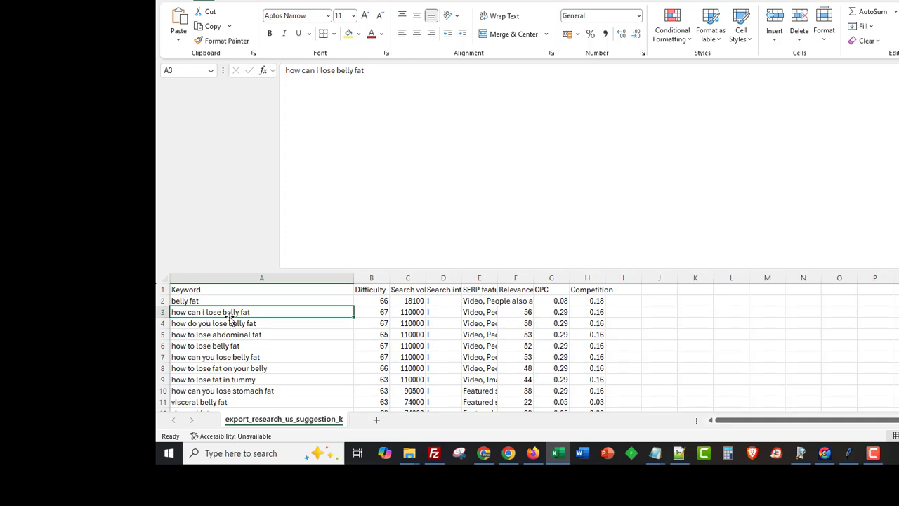
left_click(407, 313)
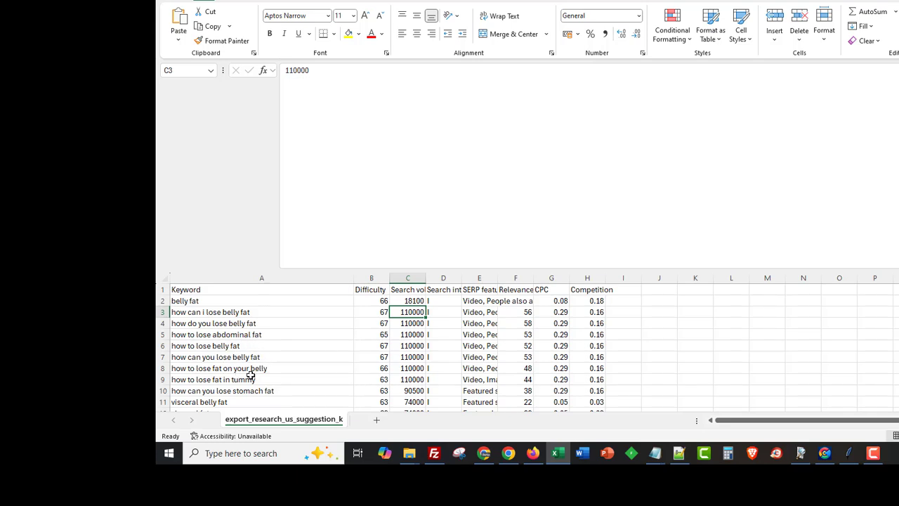
left_click_drag(266, 372, 213, 322)
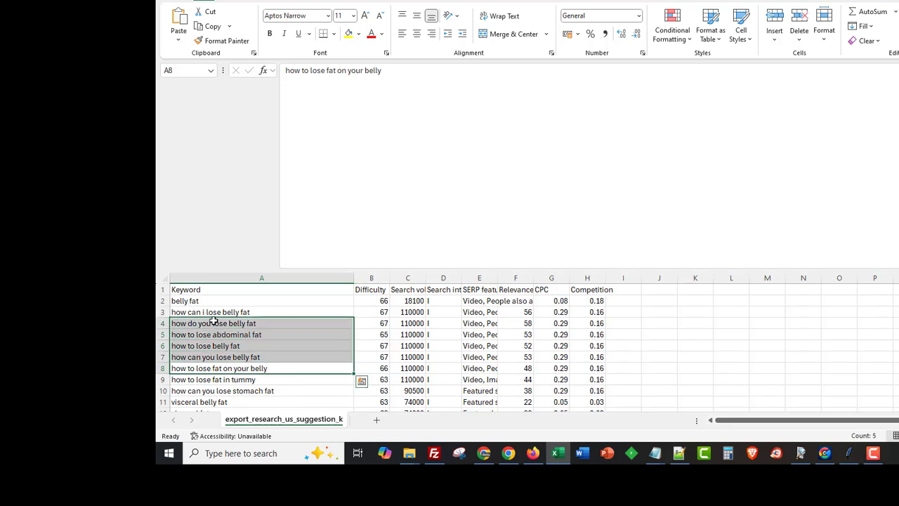
left_click(236, 335)
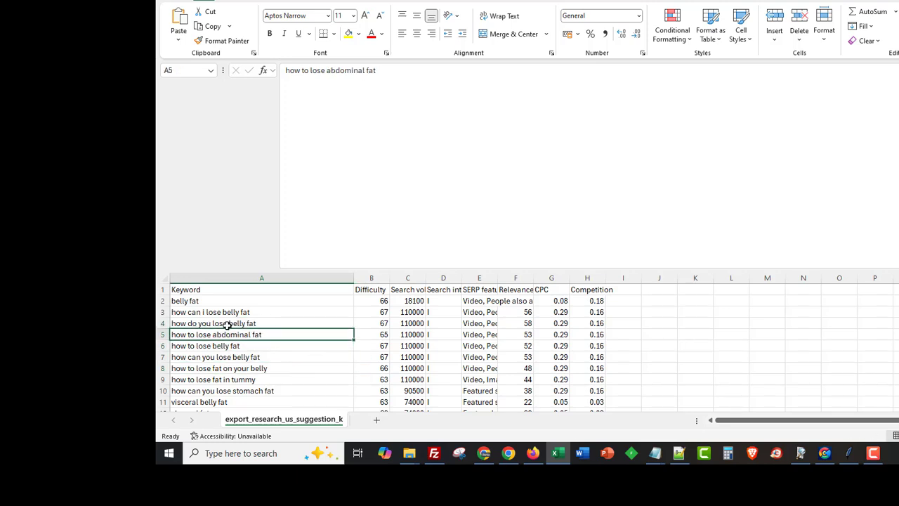
left_click(227, 313)
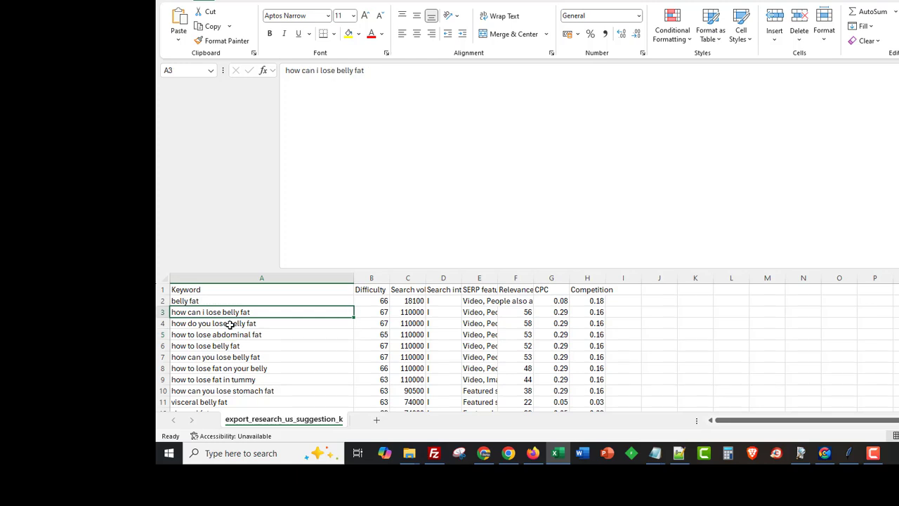
left_click(226, 322)
left_click(221, 313)
left_click(221, 323)
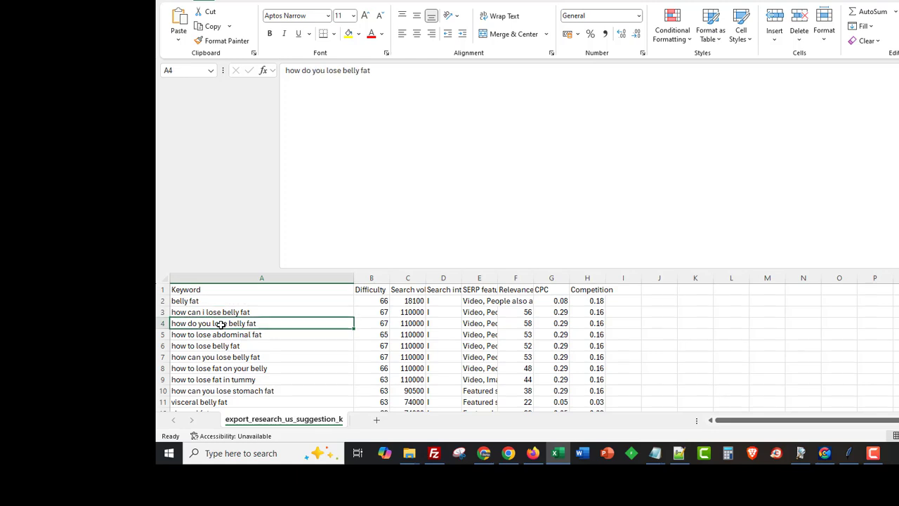
left_click(225, 335)
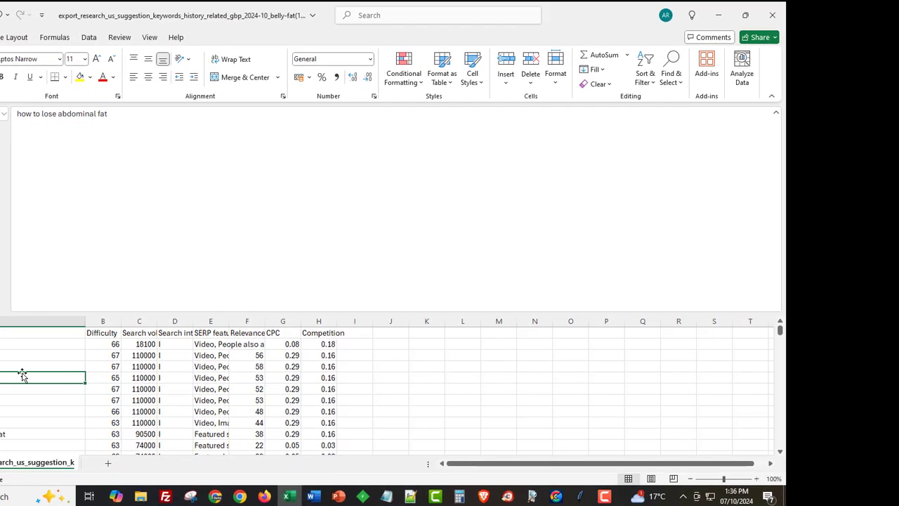
Step: Review the related belly fat keyword suggestions in the browser and bring up the Keyword Clusters tool
left_click(264, 496)
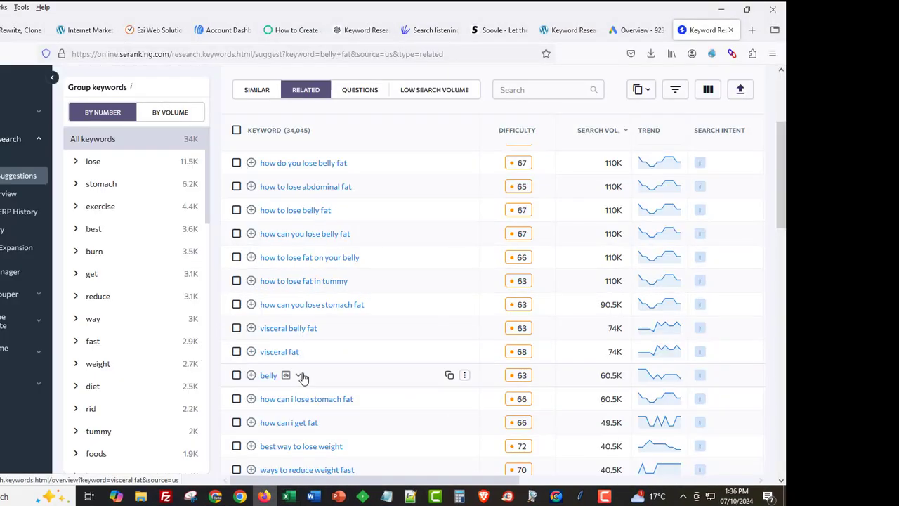
scroll(302, 378, "up", 3)
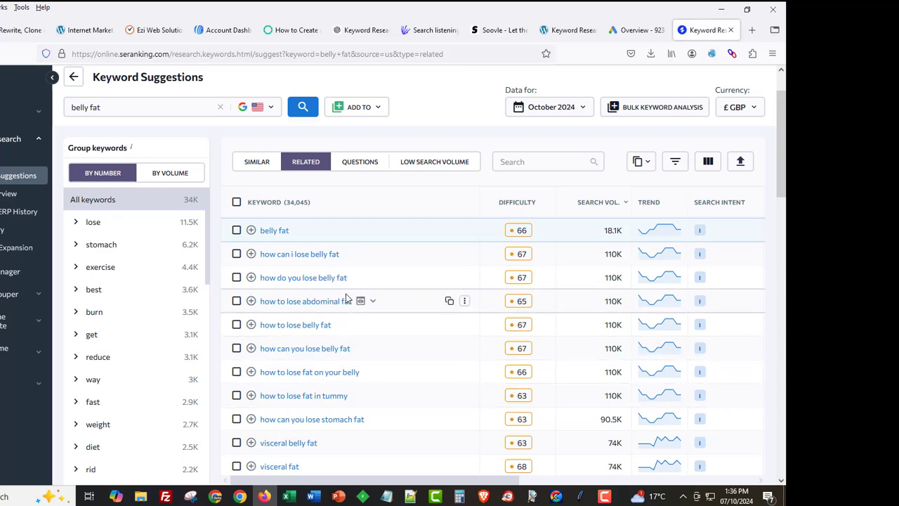
left_click(580, 496)
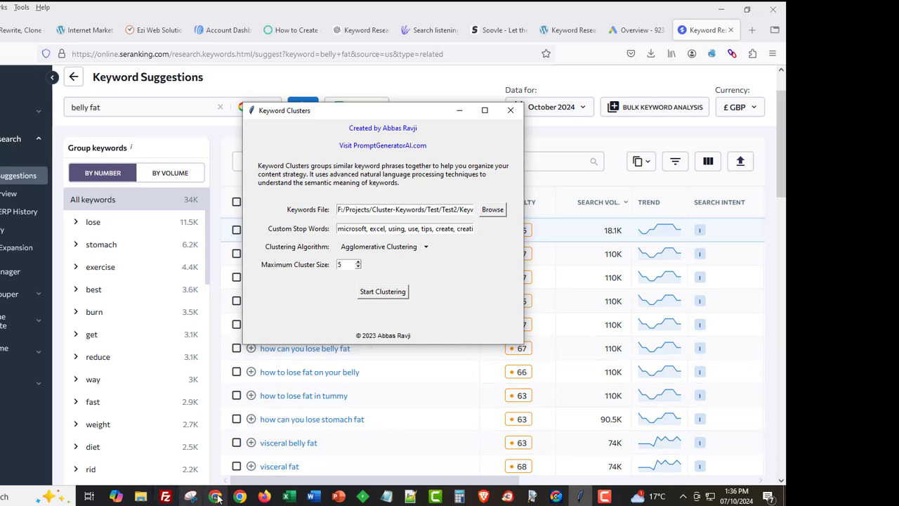
Step: Copy all keywords from A2 through A1002 in the Excel export and switch to the Test folder in File Explorer
left_click(286, 496)
key("ctrl+Home")
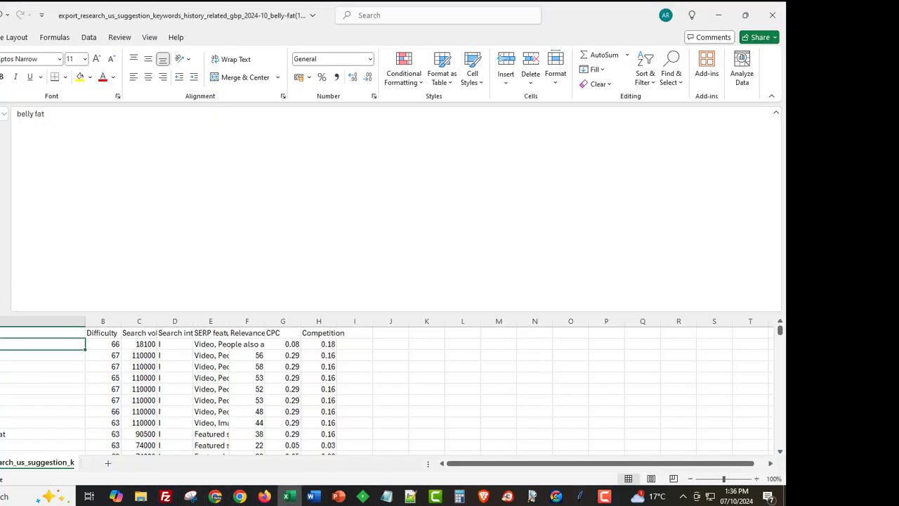
left_click_drag(777, 340, 778, 441)
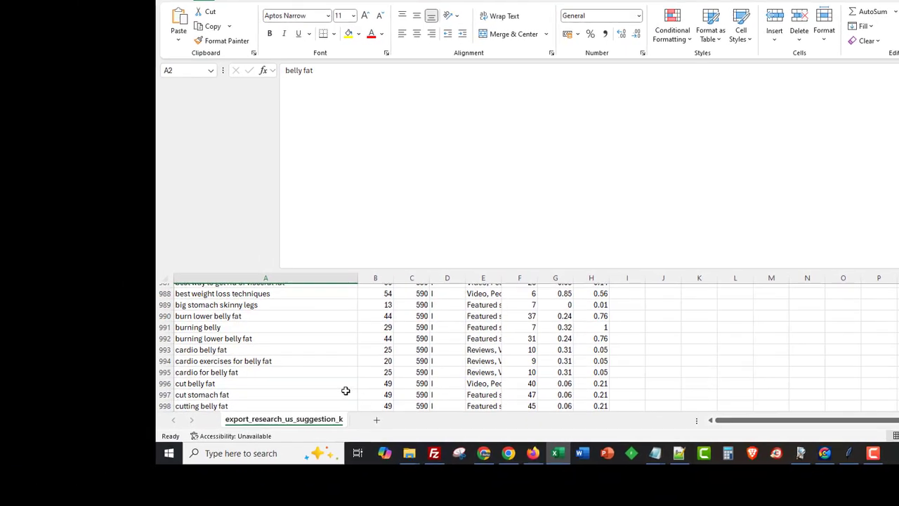
scroll(256, 365, "down", 5)
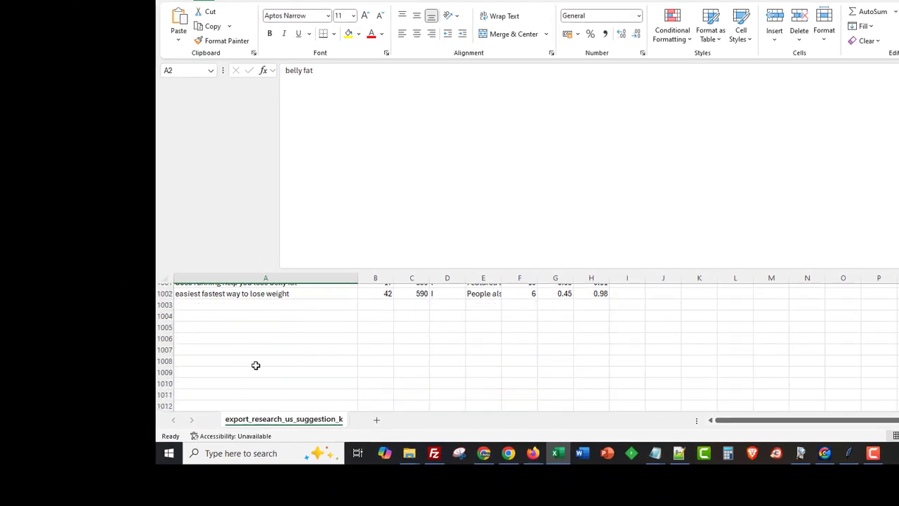
left_click(227, 296, "shift")
key("ctrl+c")
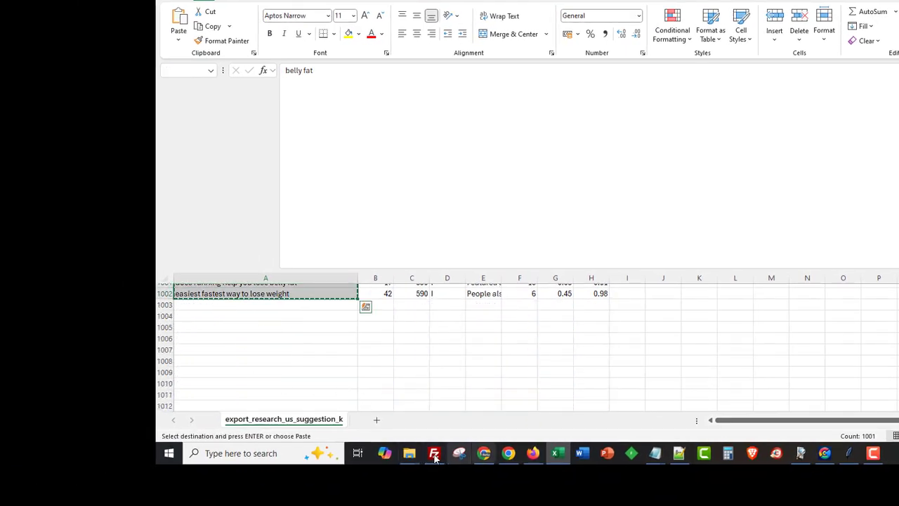
mouse_move(409, 453)
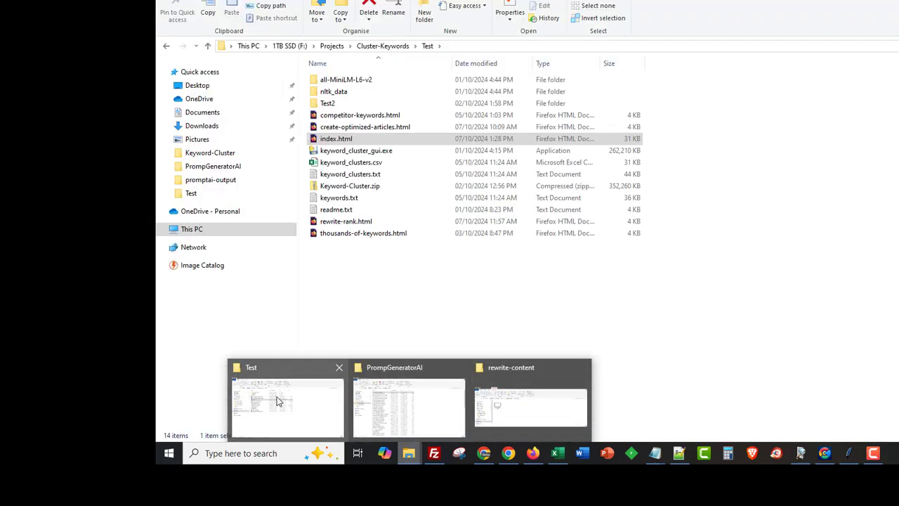
left_click(277, 400)
left_click(341, 197)
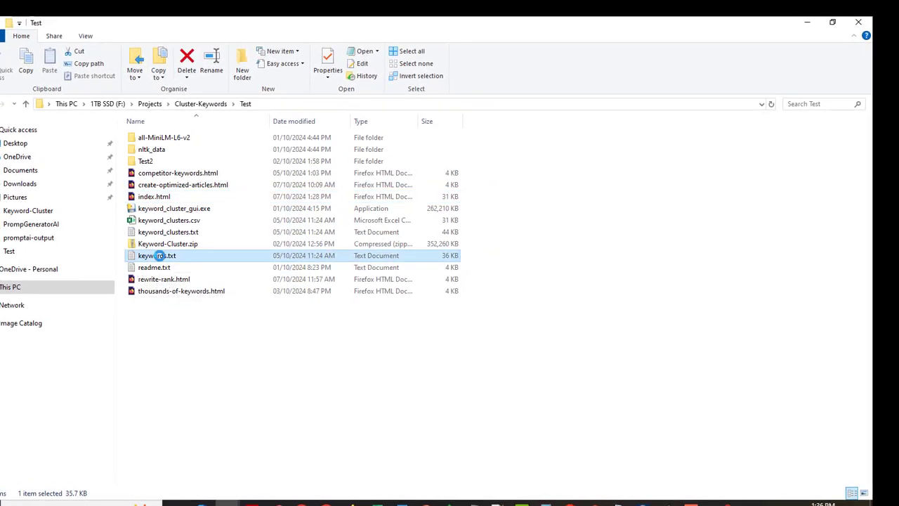
double_click(159, 255)
left_click(733, 127)
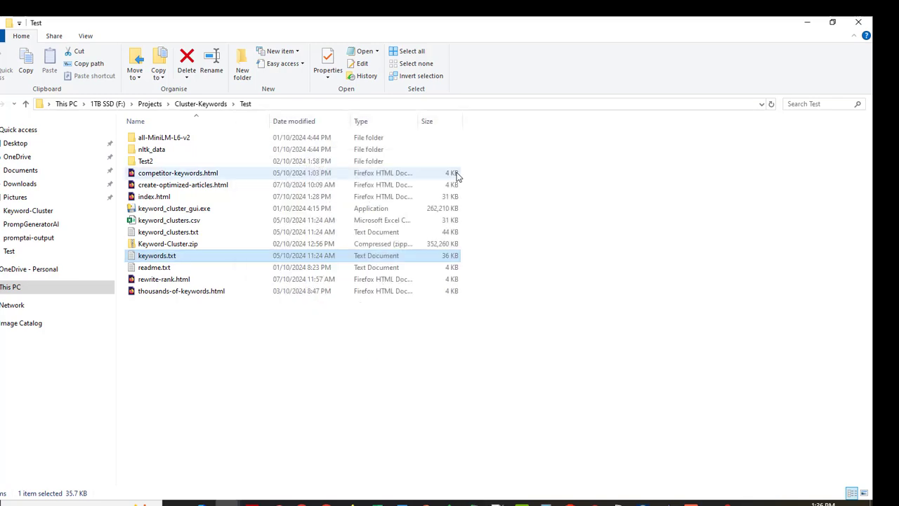
Step: Go to the Keyword-Cluster folder inside Test2 and open its keywords.txt file
double_click(145, 161)
double_click(145, 140)
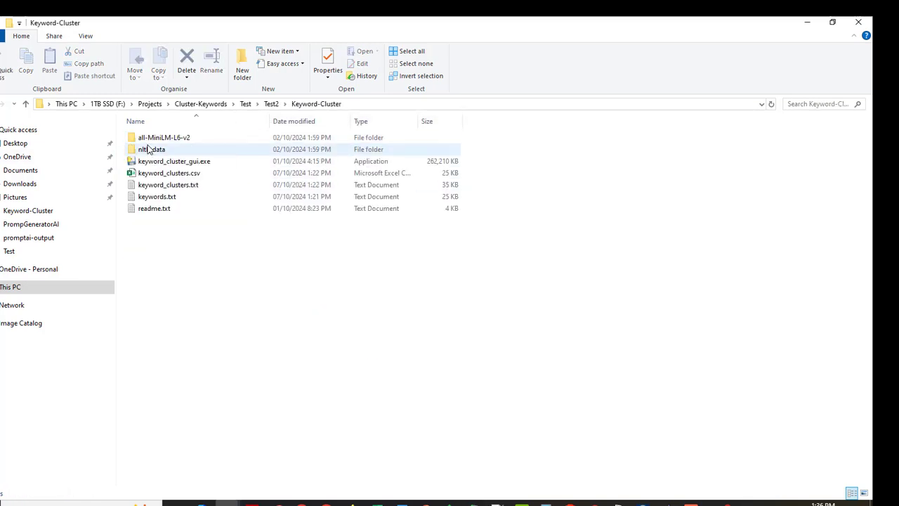
double_click(175, 196)
Step: Replace the entire contents of keywords.txt with the copied keywords and remove the trailing blank line
left_click(354, 263)
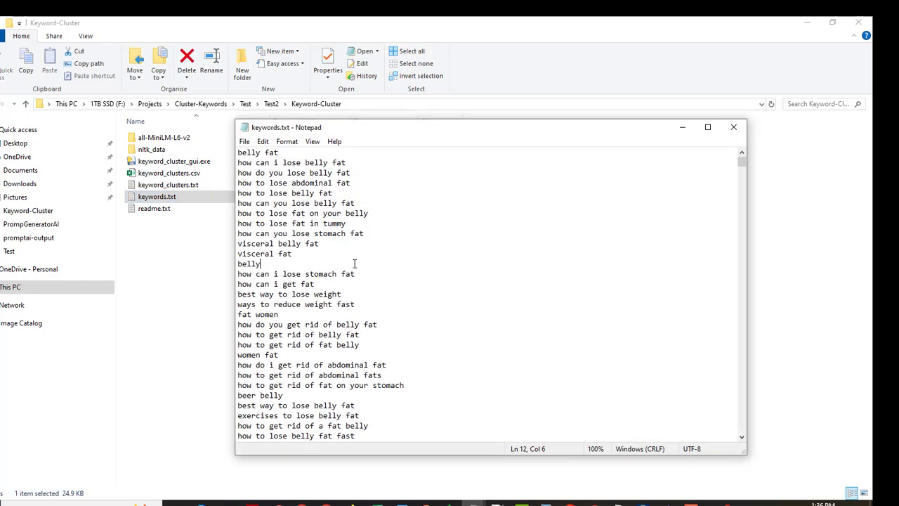
key("ctrl+a")
key("ctrl+v")
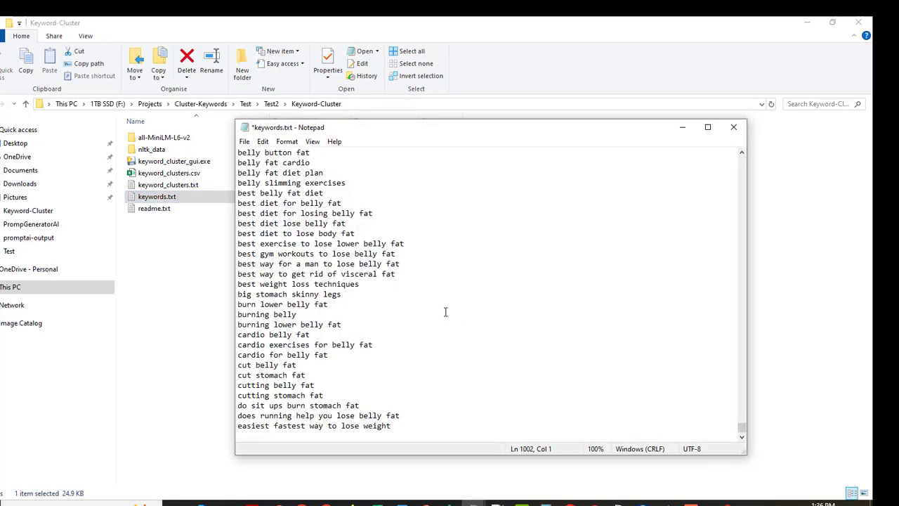
key("BackSpace")
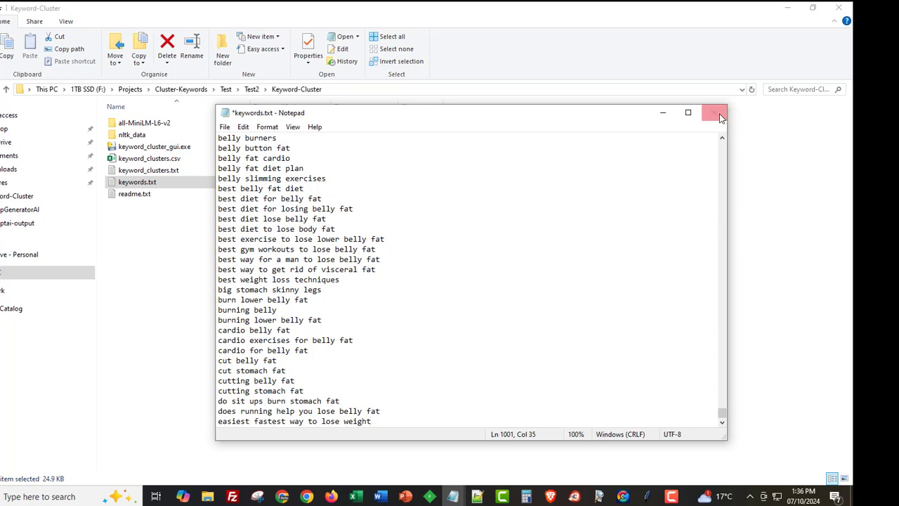
Step: Close keywords.txt with its changes saved, and close the open Notepad window of keyword_clusters.txt
left_click(714, 114)
left_click(370, 256)
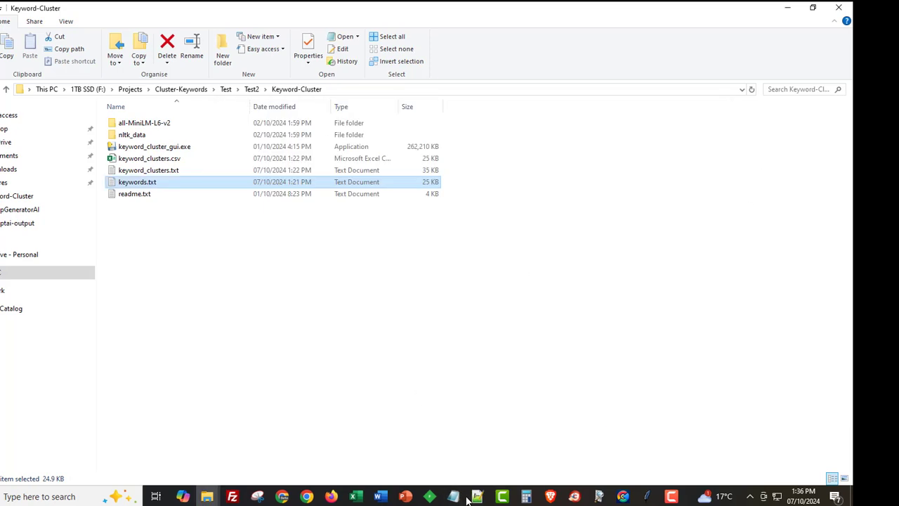
left_click(463, 497)
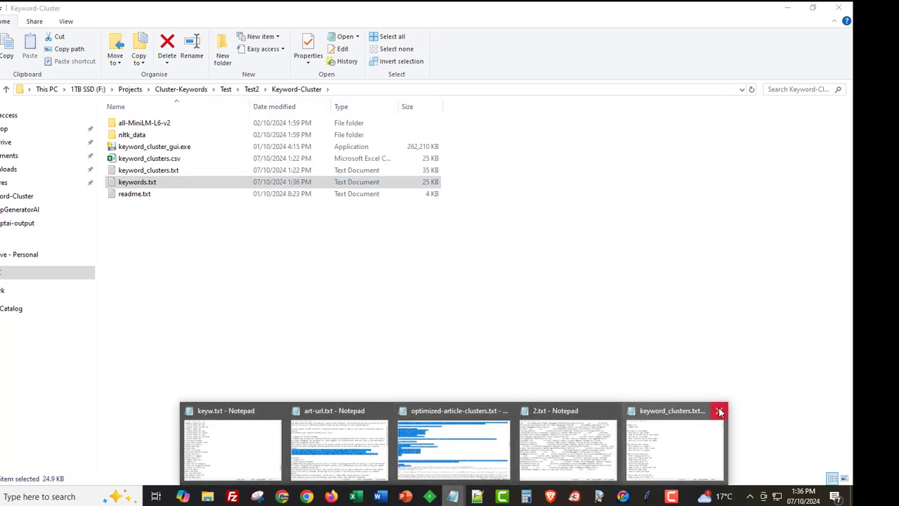
left_click(719, 412)
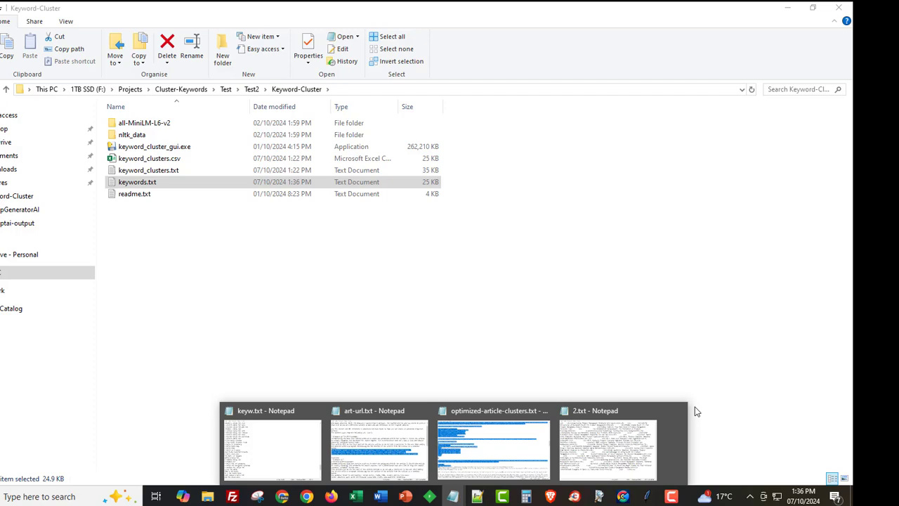
Step: In Keyword Clusters, load keywords.txt from the Keyword-Cluster folder as the keywords file and run the clustering
left_click(647, 497)
left_click(559, 208)
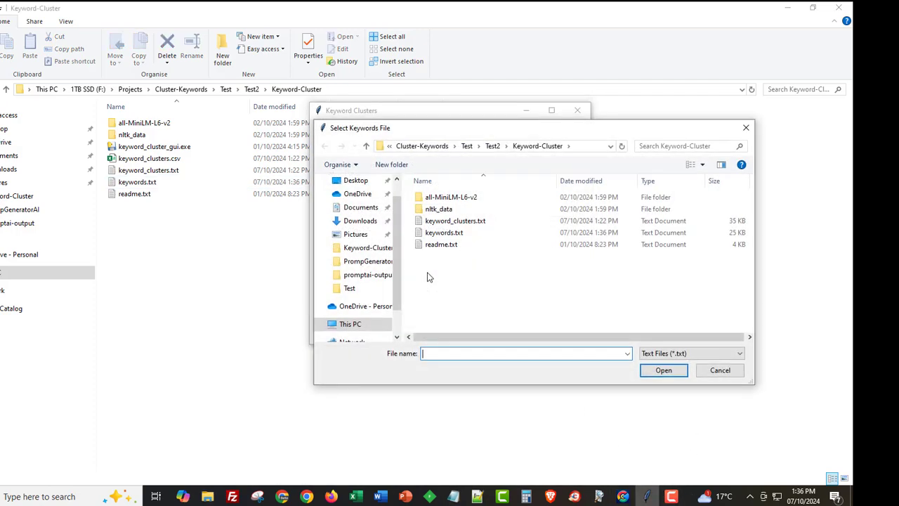
double_click(444, 232)
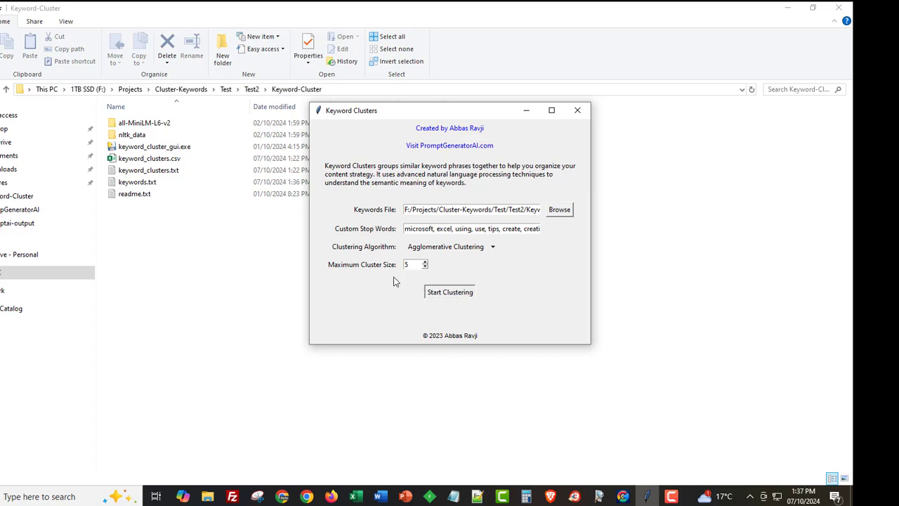
left_click(496, 302)
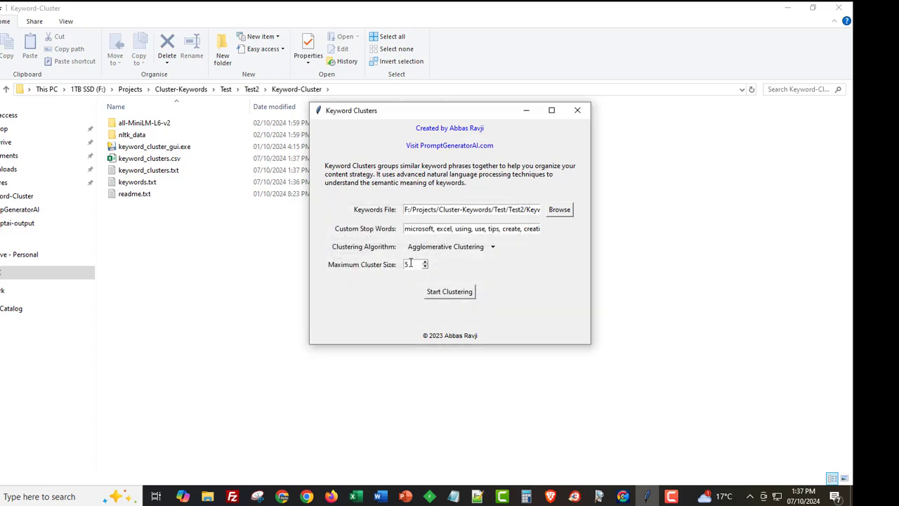
Step: Check which algorithms the Clustering Algorithm setting offers, keeping Agglomerative Clustering
left_click(490, 246)
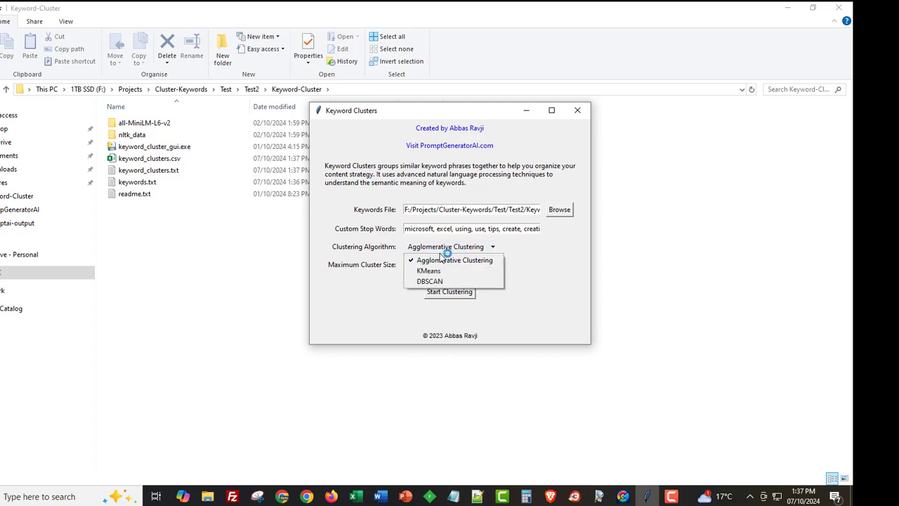
left_click(567, 293)
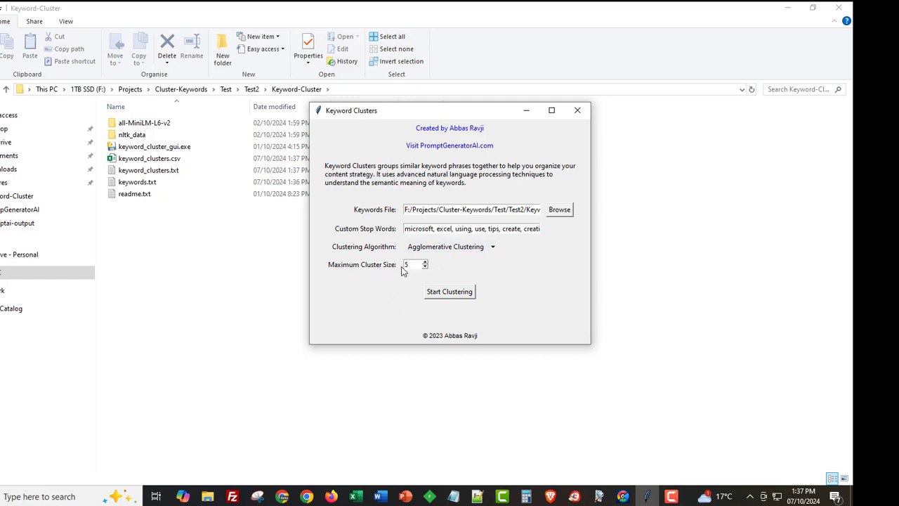
Step: Open the generated keyword_clusters.txt from the Keyword-Cluster folder in a maximized Notepad window
left_click(245, 265)
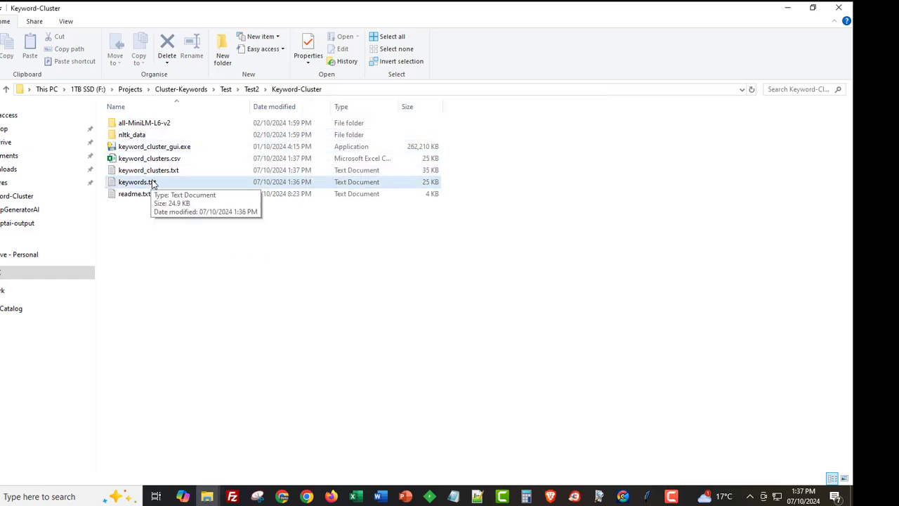
left_click(151, 174)
double_click(151, 174)
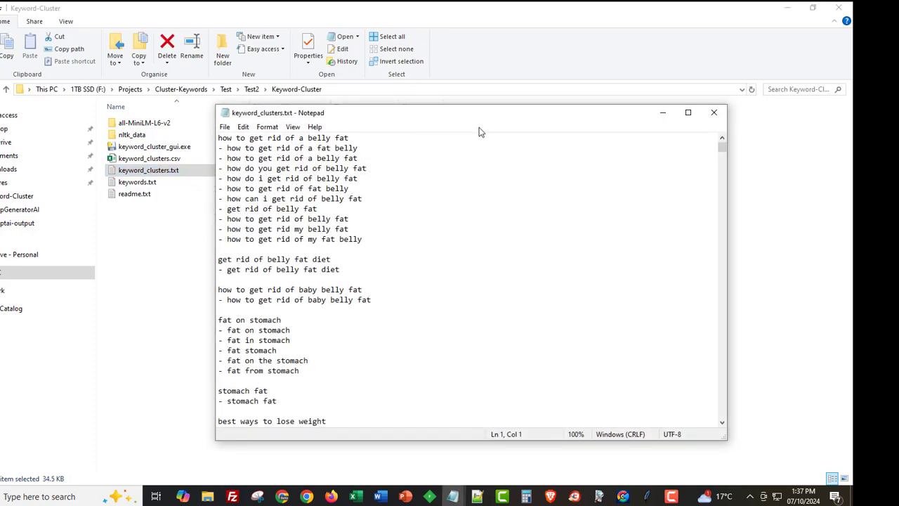
left_click(688, 113)
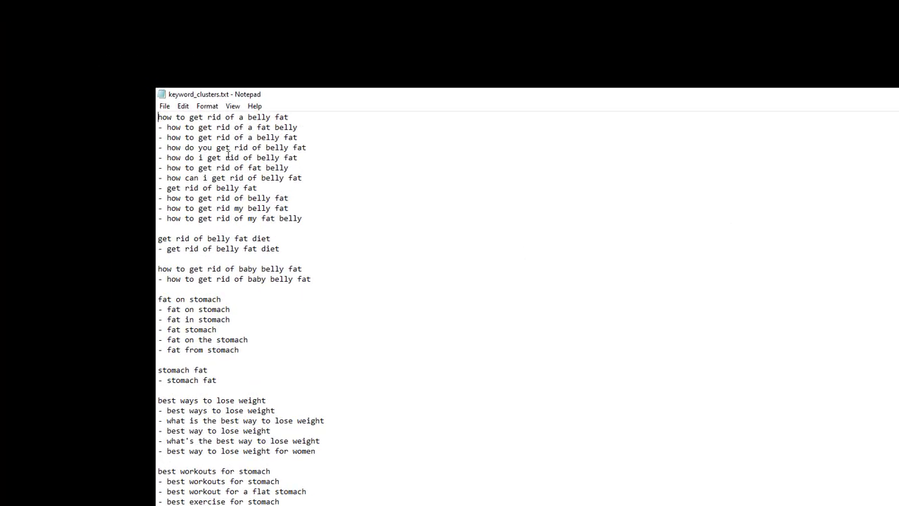
Step: Examine the first cluster in keyword_clusters.txt, comparing its heading keyword with the keywords listed beneath it
left_click_drag(158, 118, 309, 117)
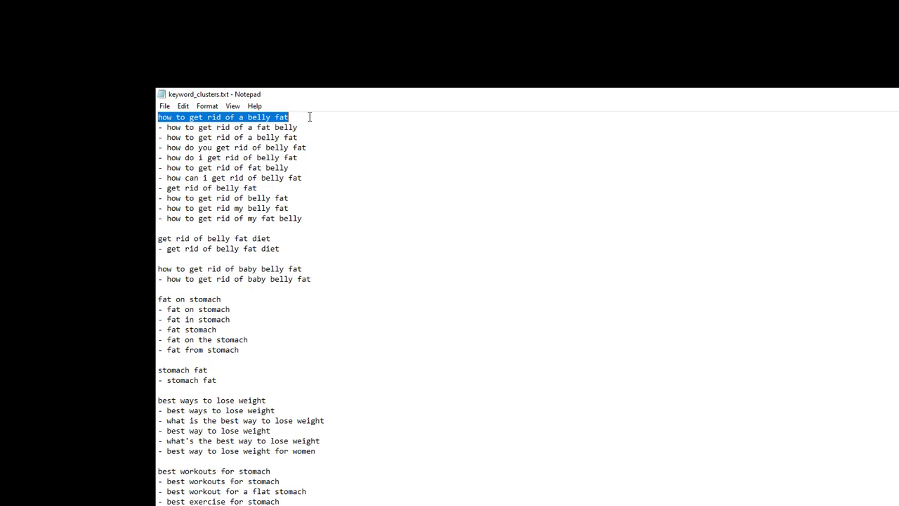
left_click_drag(303, 218, 158, 127)
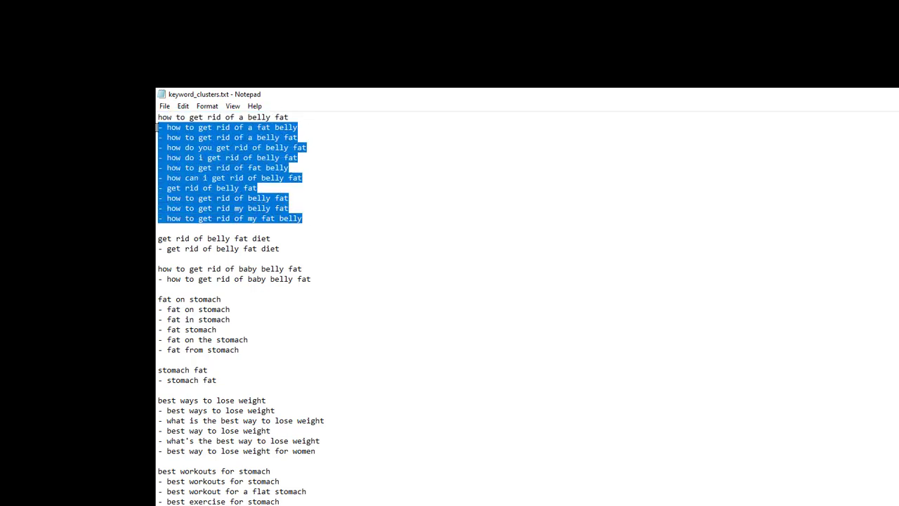
left_click(199, 175)
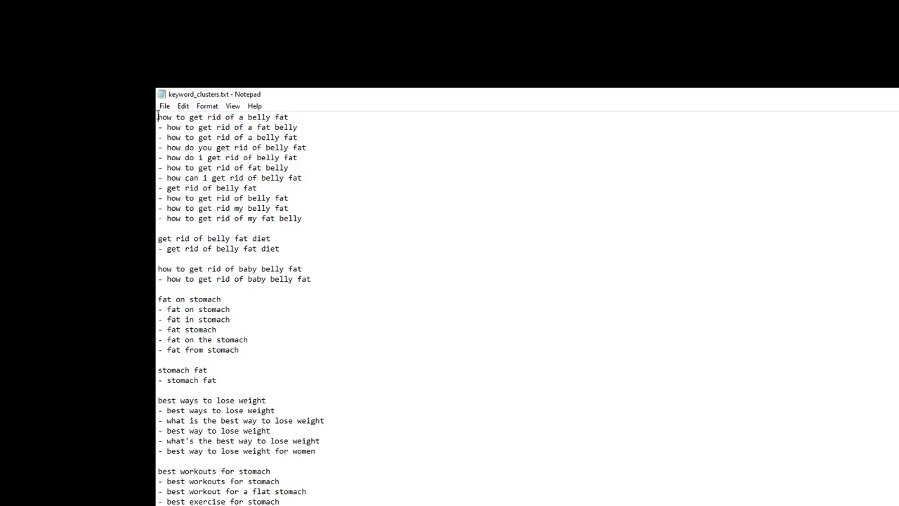
left_click_drag(157, 116, 297, 118)
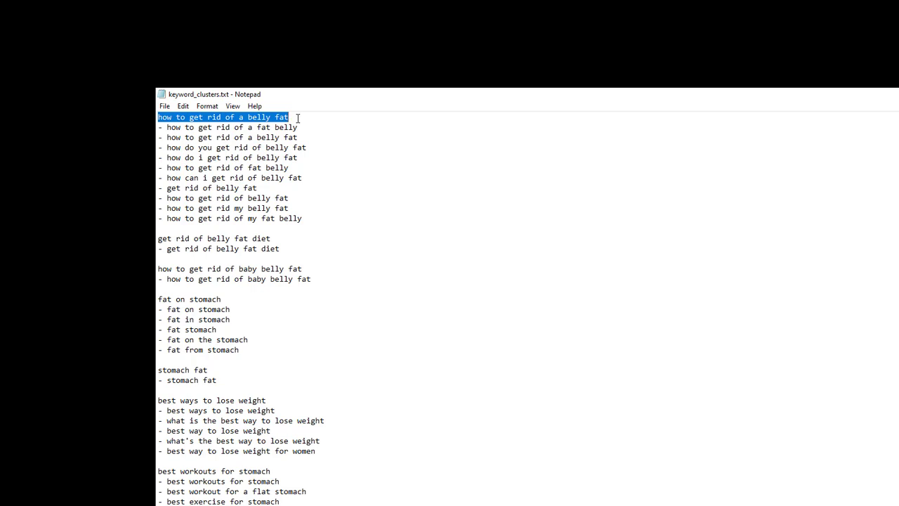
left_click(297, 118)
left_click_drag(319, 225, 156, 129)
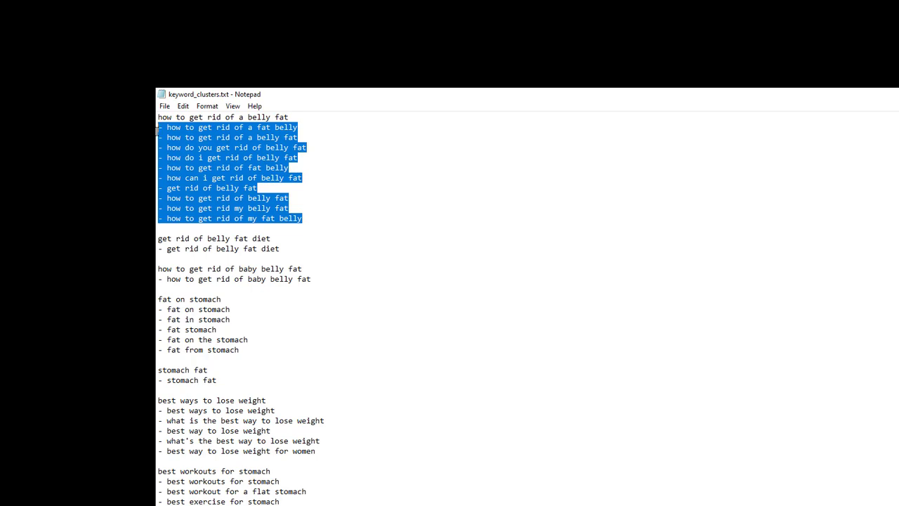
left_click(190, 116)
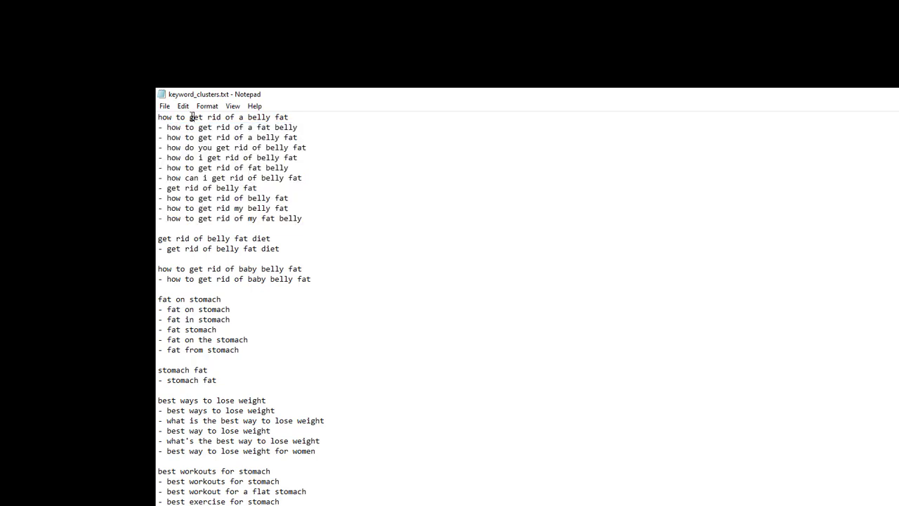
left_click_drag(167, 128, 277, 208)
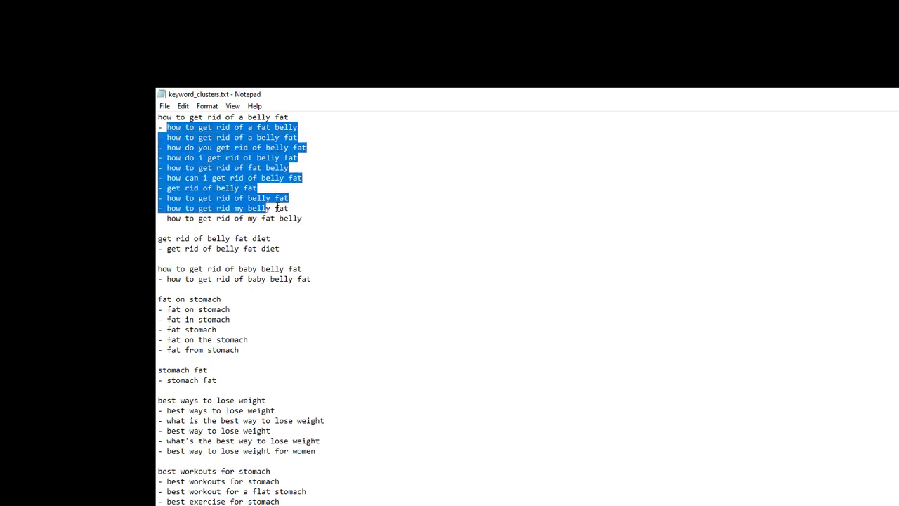
left_click(313, 227)
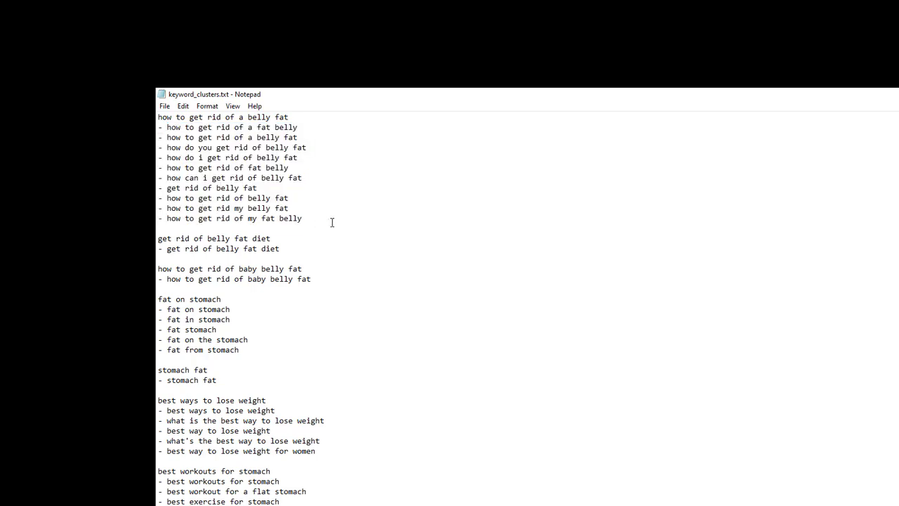
left_click_drag(332, 222, 158, 125)
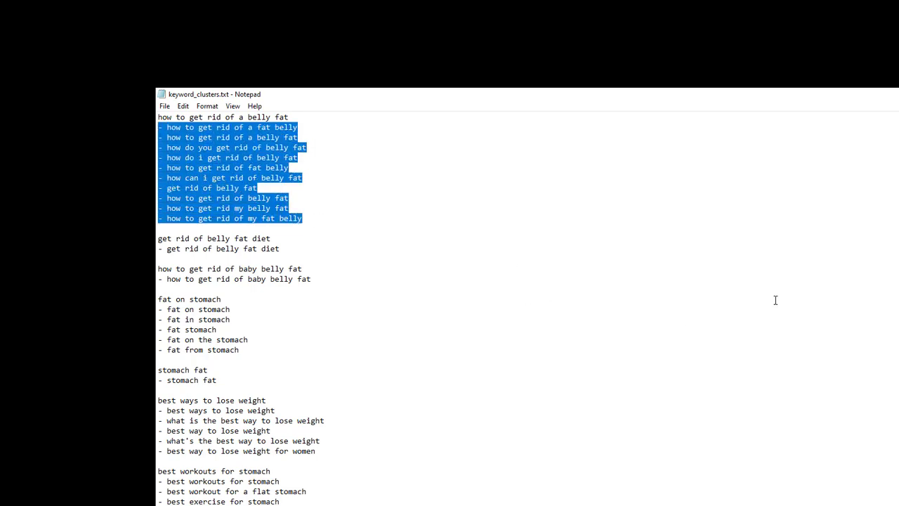
Step: Open keyword_clusters.csv from the Keyword-Cluster folder and examine the cluster names and their related keywords through the last row
left_click(330, 493)
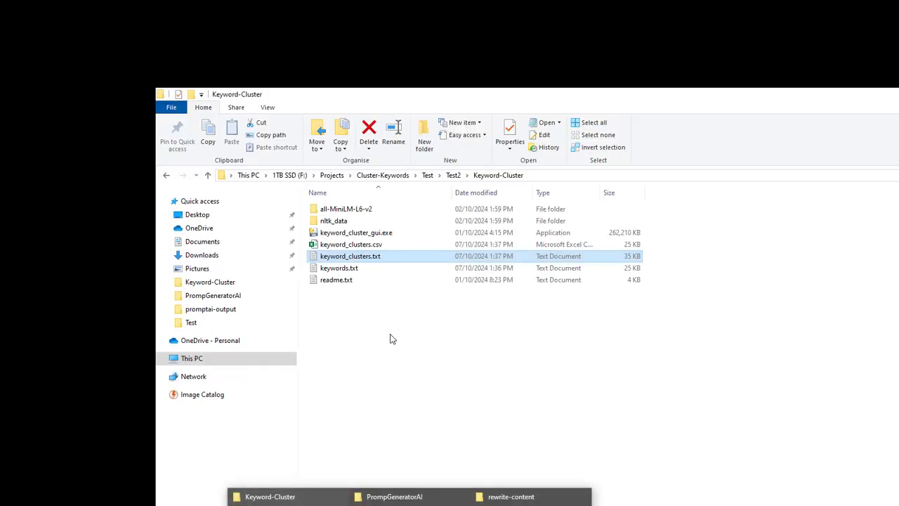
double_click(351, 244)
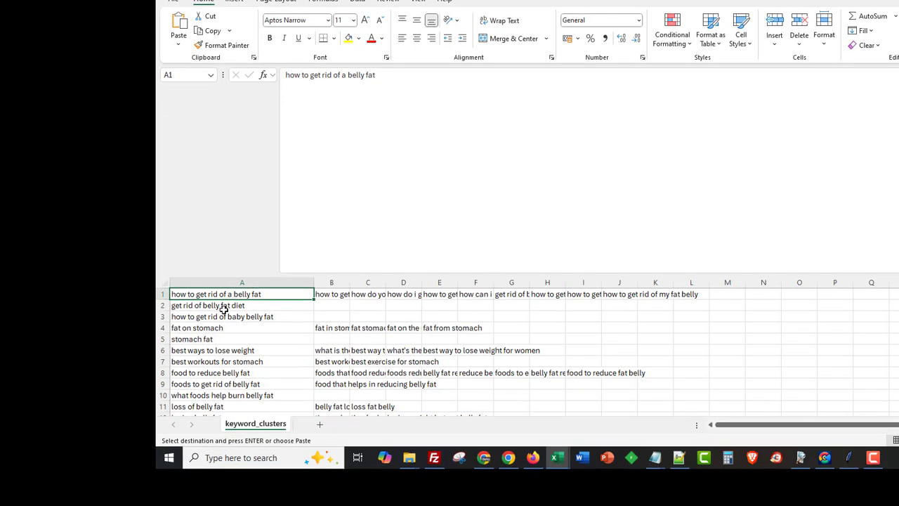
left_click(218, 395)
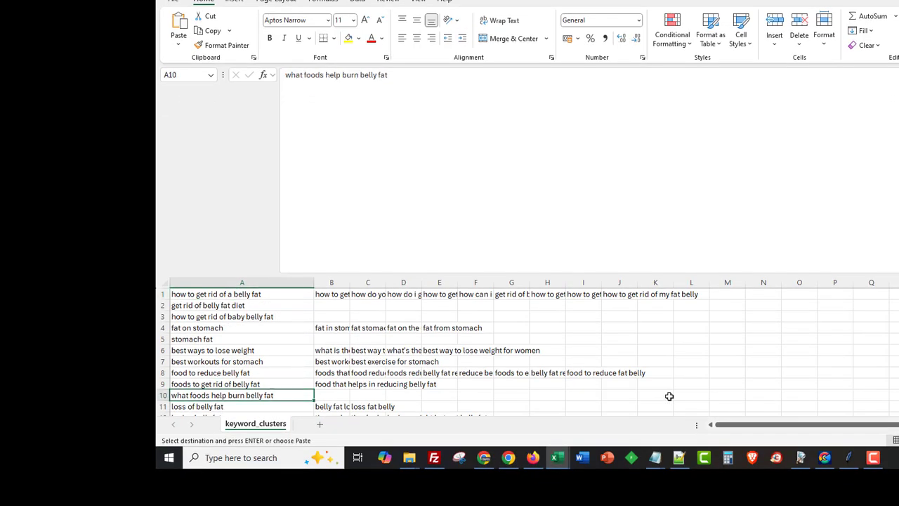
left_click(332, 293)
left_click(368, 293)
left_click(404, 294)
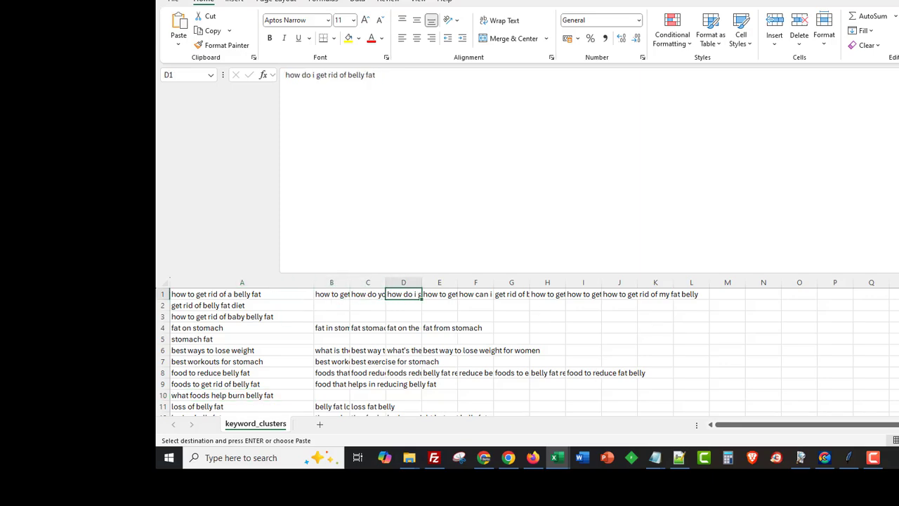
scroll(450, 351, "down", 20)
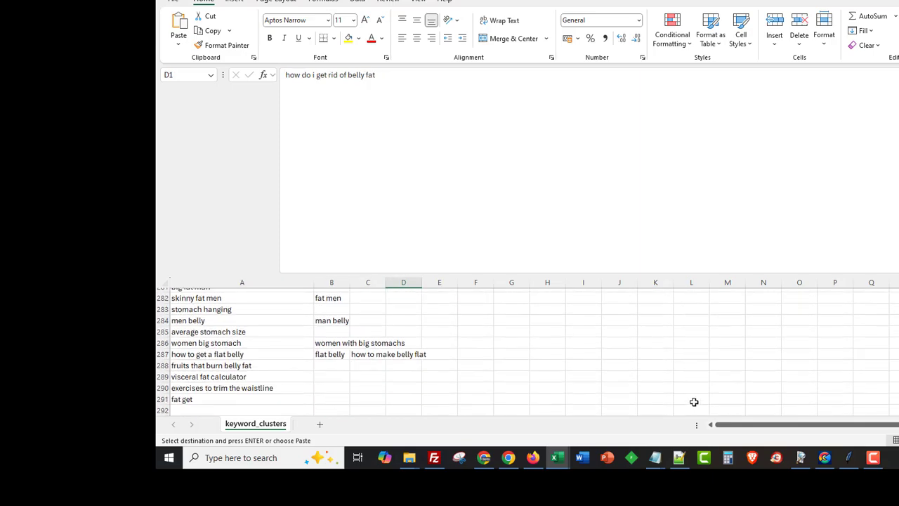
left_click(190, 398)
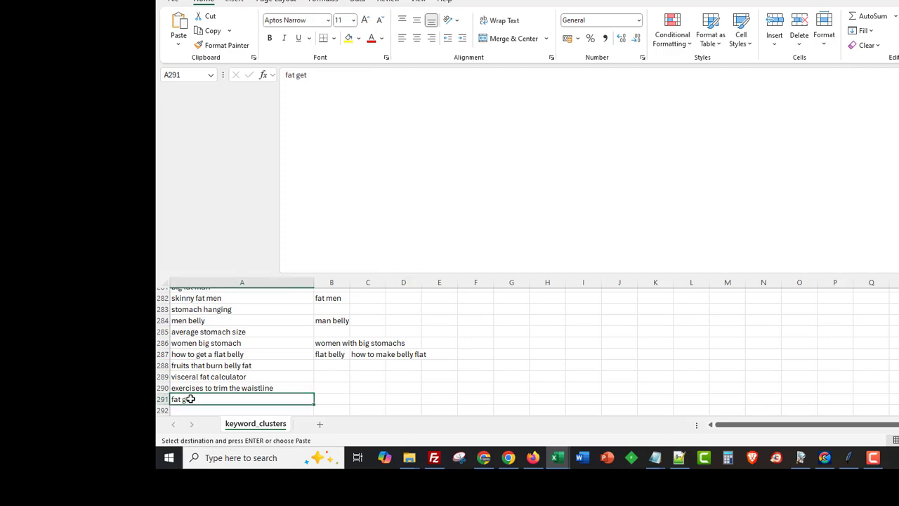
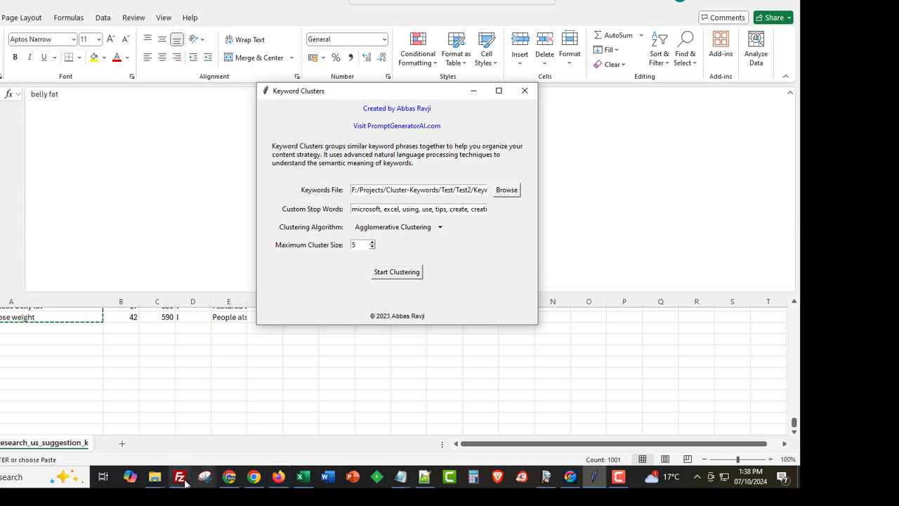
Step: Switch to Firefox and look through the related keyword suggestions for belly fat in SE Ranking
left_click(278, 476)
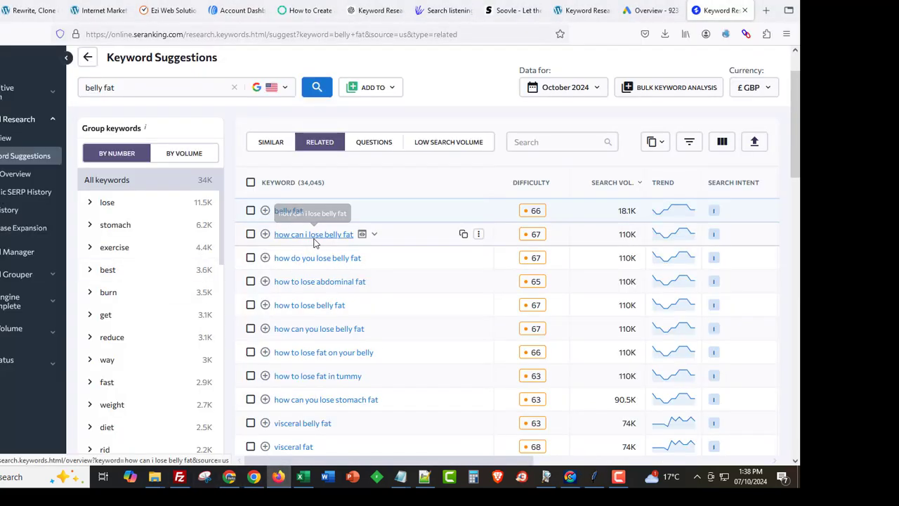
scroll(347, 436, "down", 1)
scroll(347, 436, "down", 3)
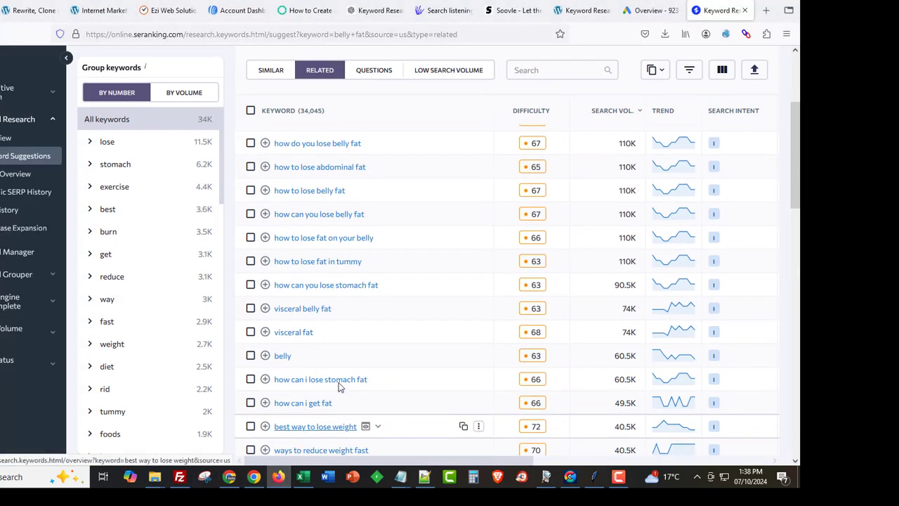
scroll(337, 358, "up", 2)
scroll(356, 361, "up", 4)
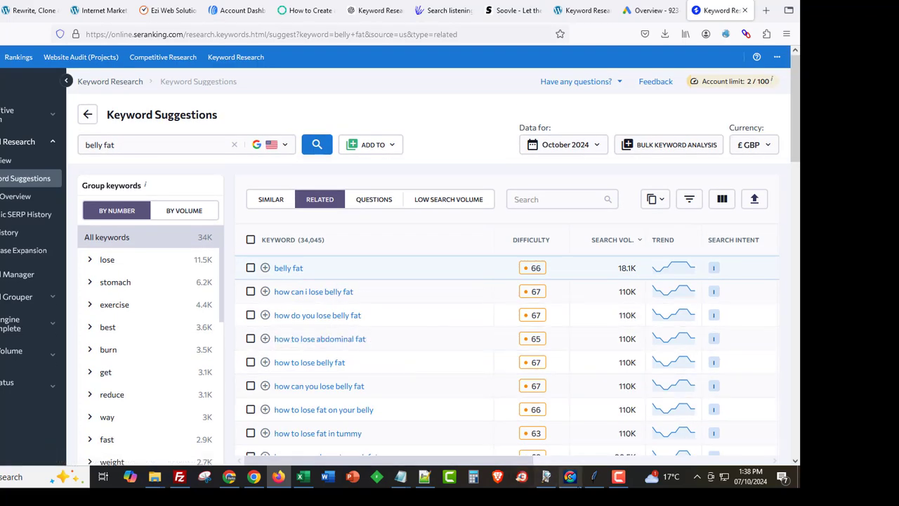
Step: In Keyword Clusters, set the maximum cluster size to 20, rerun the clustering and dismiss the completion message
left_click(593, 477)
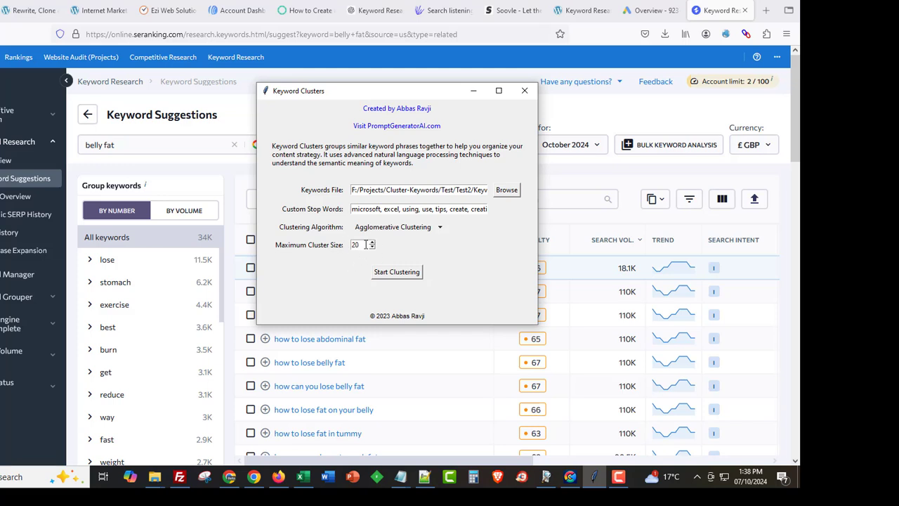
left_click(411, 274)
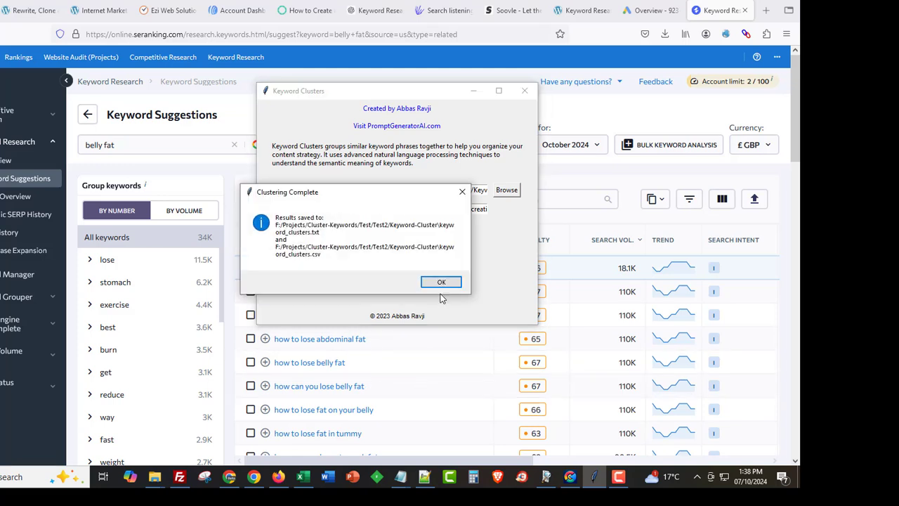
left_click(442, 281)
Step: Return to the Keyword-Cluster folder and open the regenerated keyword_clusters.txt in a maximized Notepad window
left_click(155, 477)
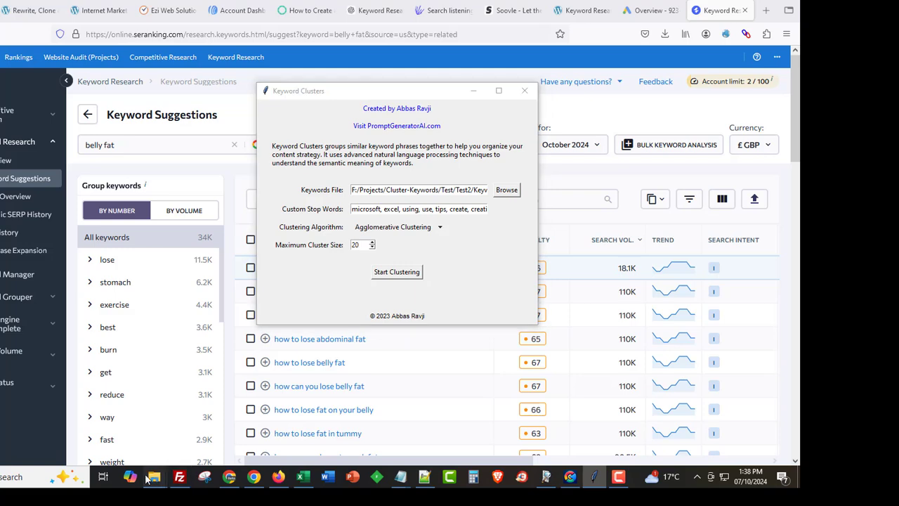
left_click(45, 429)
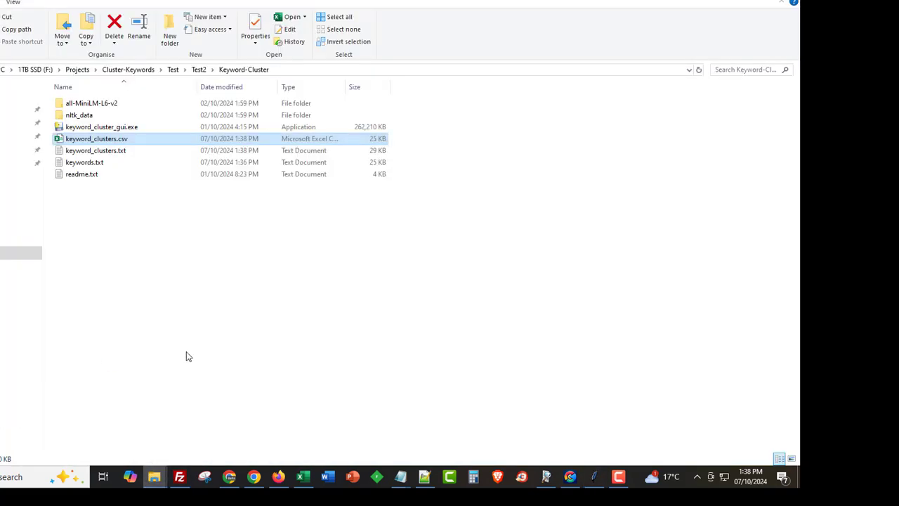
double_click(101, 152)
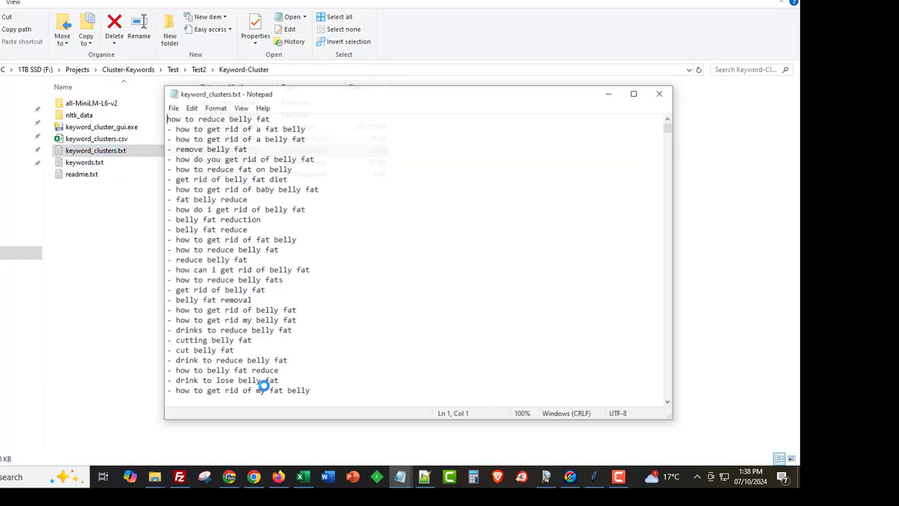
left_click_drag(222, 159, 224, 290)
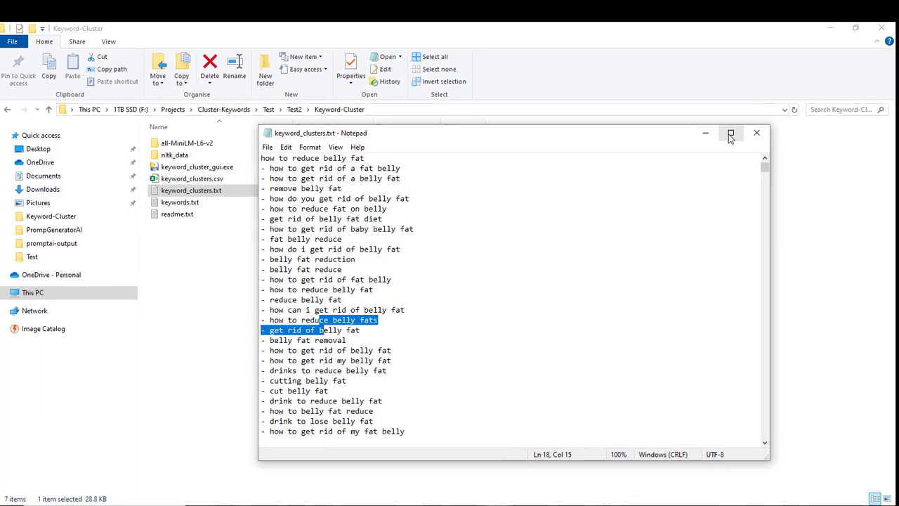
left_click(634, 92)
left_click(379, 310)
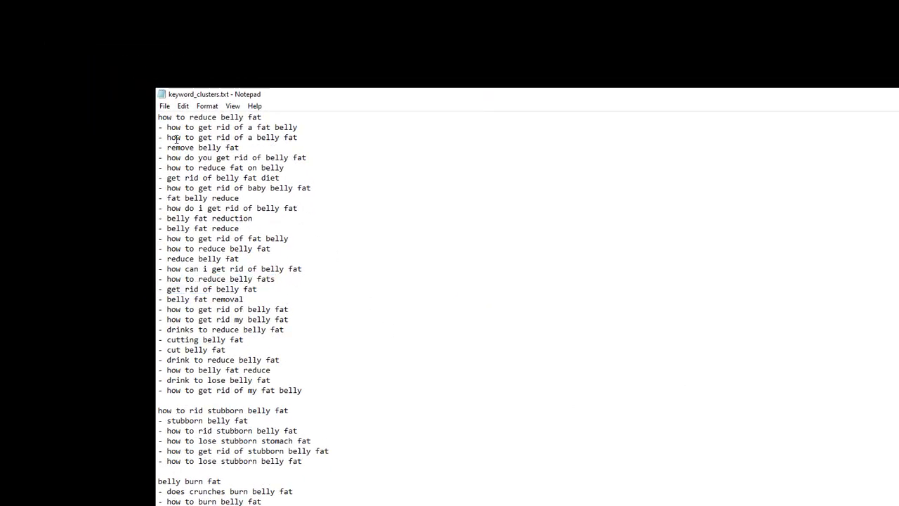
Step: Examine the first cluster, headed "how to reduce belly fat", and the clusters that follow it
left_click_drag(156, 117, 262, 119)
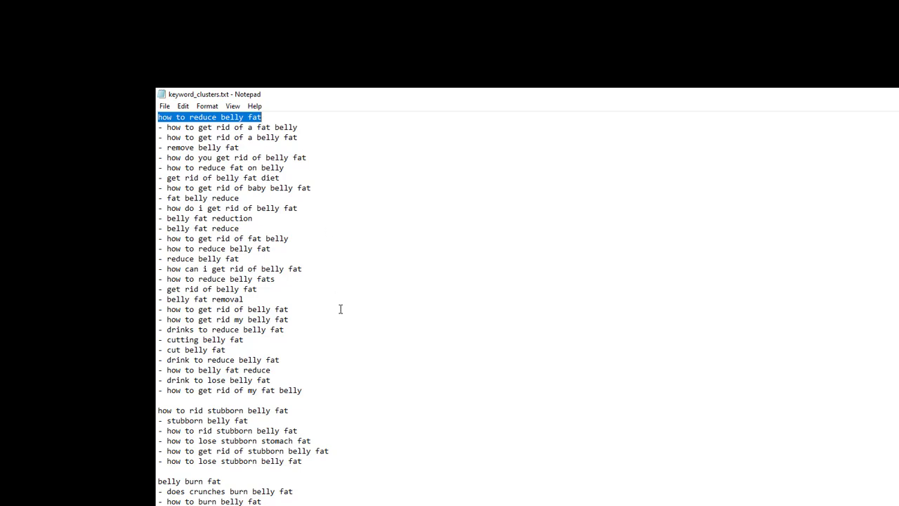
left_click(316, 390)
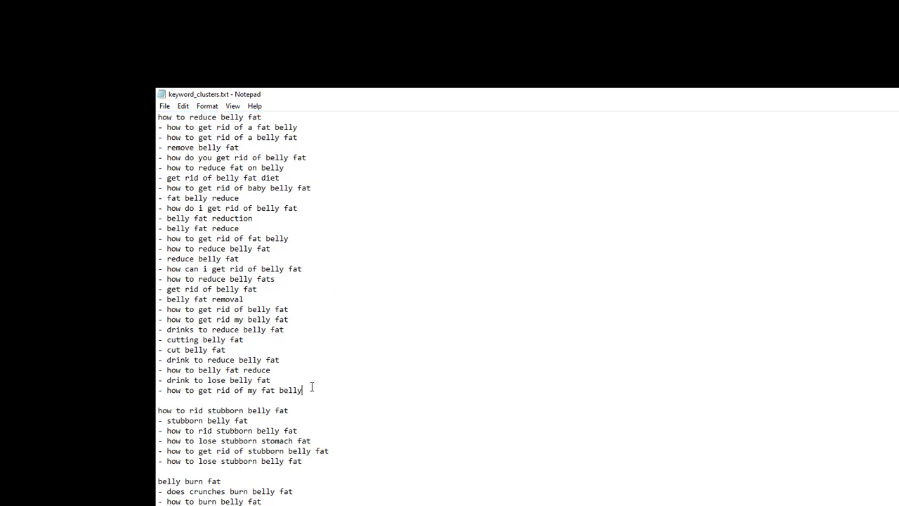
left_click_drag(312, 387, 254, 243)
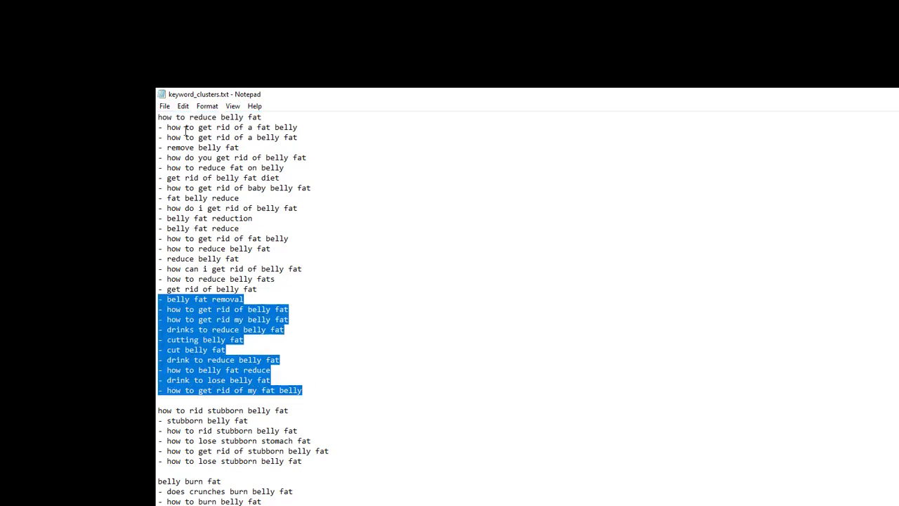
left_click_drag(186, 129, 327, 371)
left_click(327, 371)
scroll(295, 450, "down", 20)
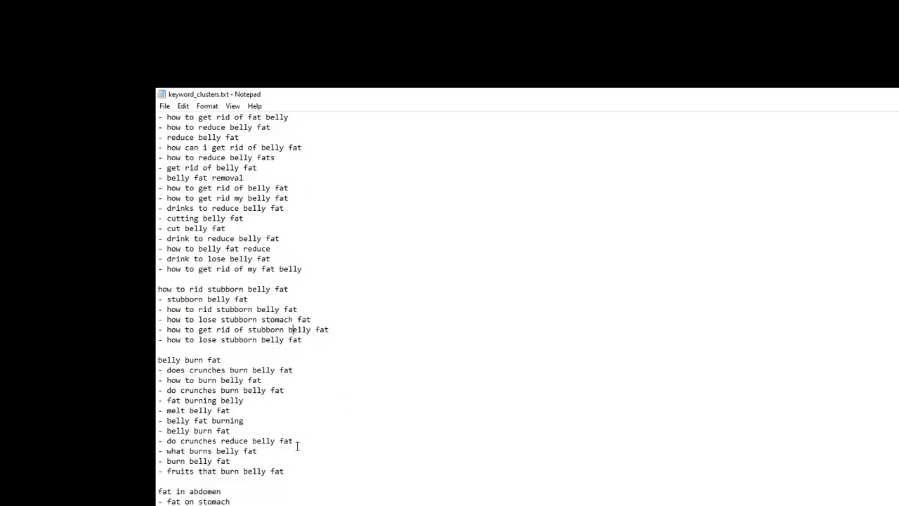
Step: Look through the remaining keyword clusters, switch to Firefox, and briefly check the Keyword Clusters window over the SE Ranking page
scroll(307, 457, "down", 20)
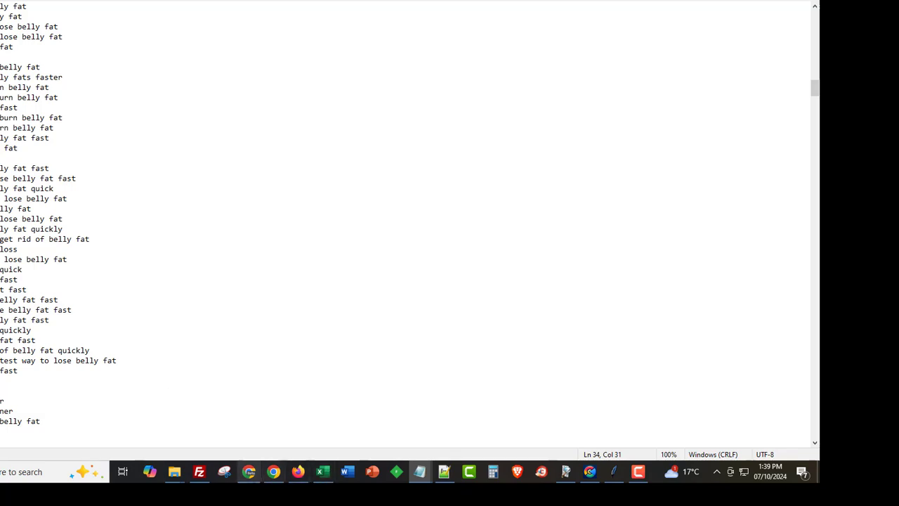
left_click(297, 471)
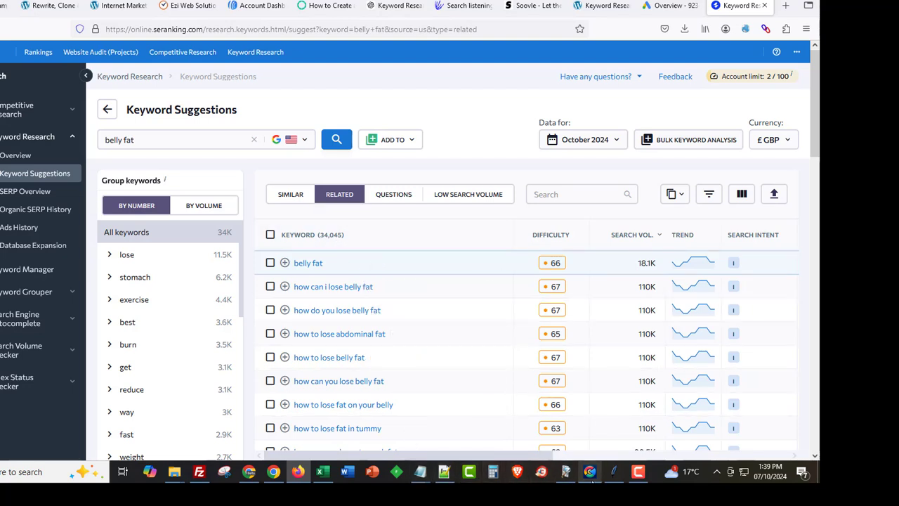
left_click(614, 471)
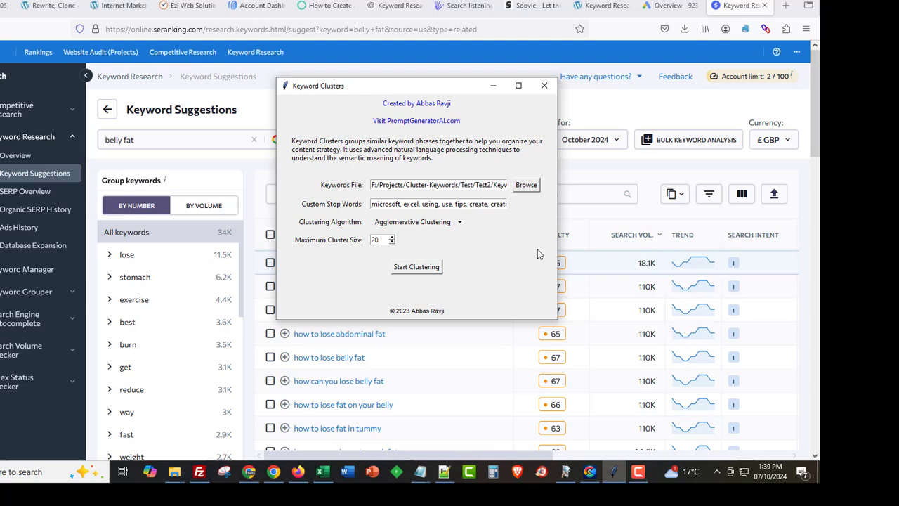
left_click(593, 217)
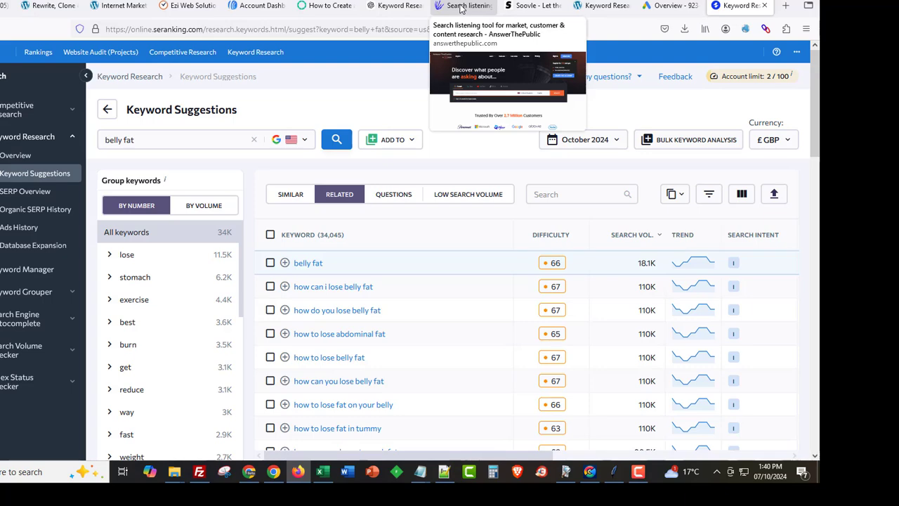
Step: Open AnswerThePublic's pricing page, show the lifetime plans, and read the features of the Individual plan
left_click(461, 8)
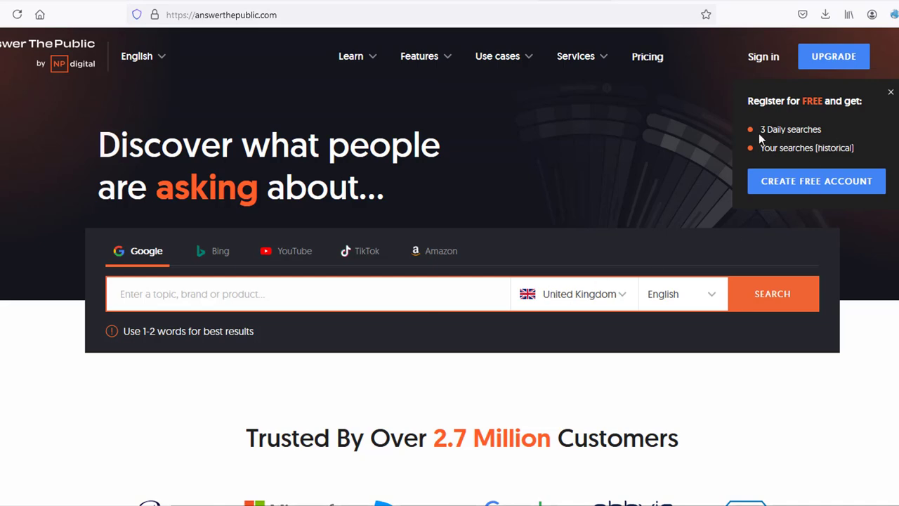
left_click(647, 58)
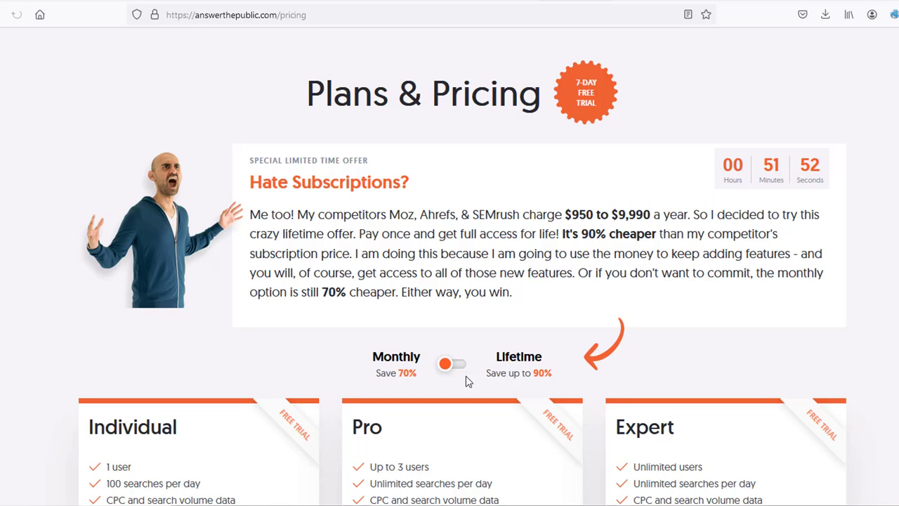
left_click(455, 364)
scroll(351, 337, "down", 4)
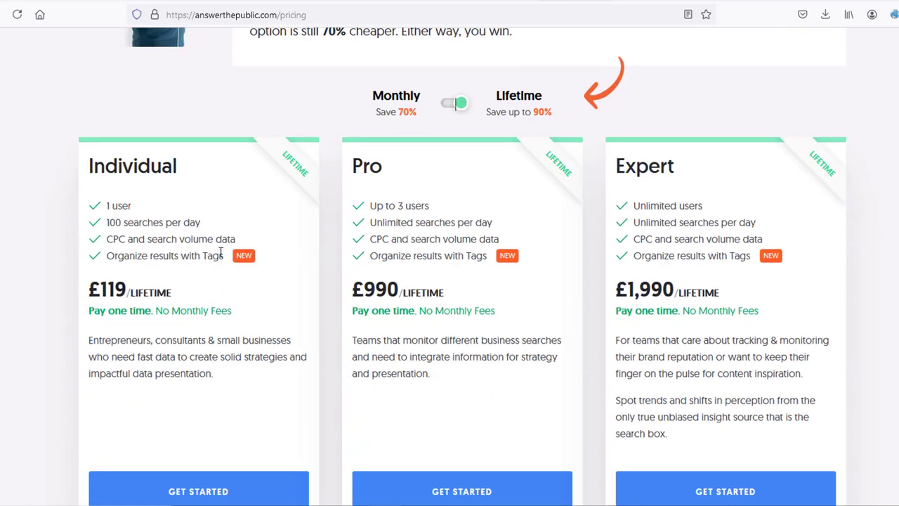
left_click_drag(108, 222, 230, 240)
left_click(130, 238)
scroll(214, 330, "up", 5)
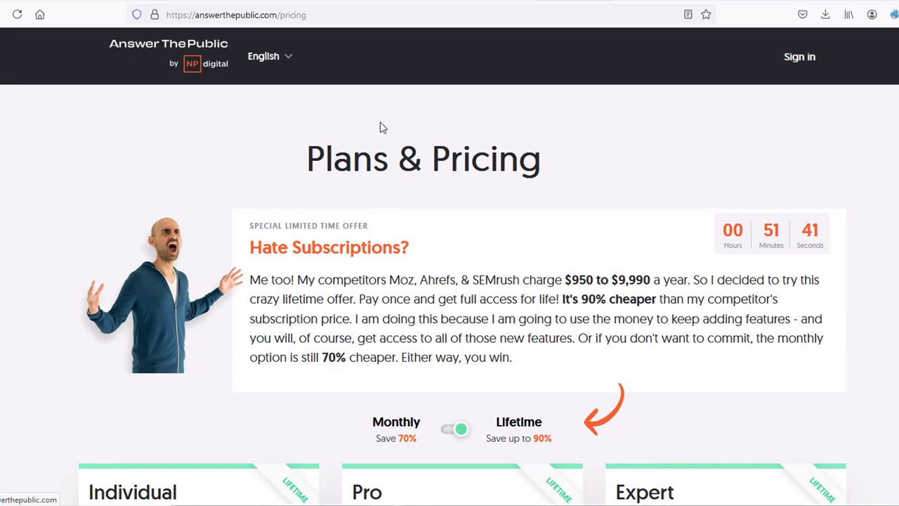
Step: In Soovle, look up suggestions for "seo" and try variations with the letters "a" and "b" in front
left_click(654, 1)
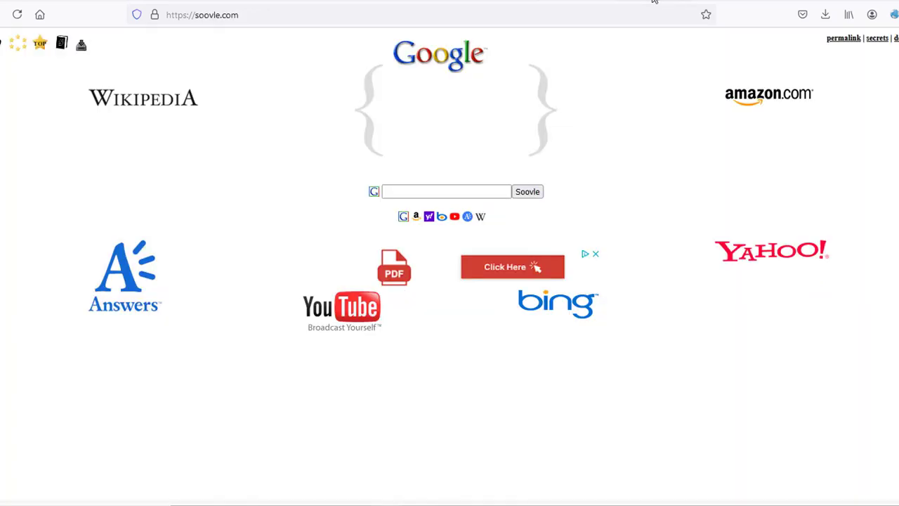
left_click(433, 187)
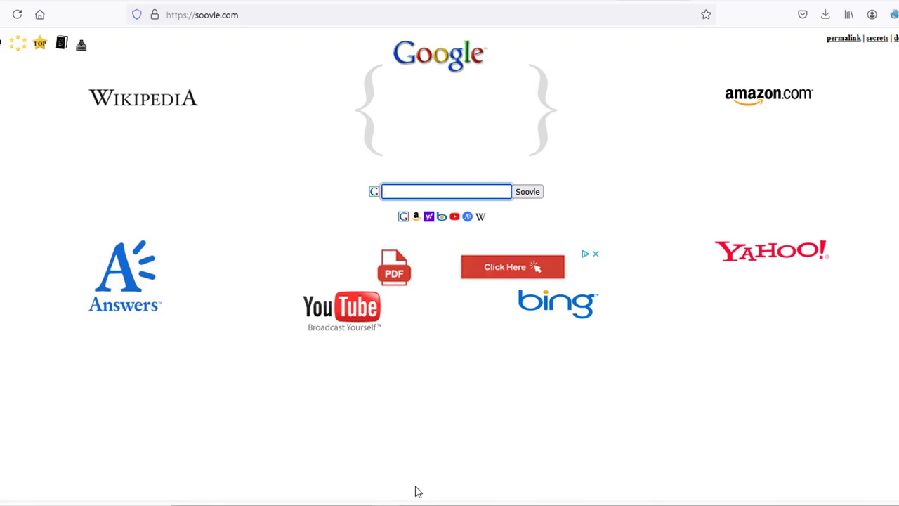
type("seo")
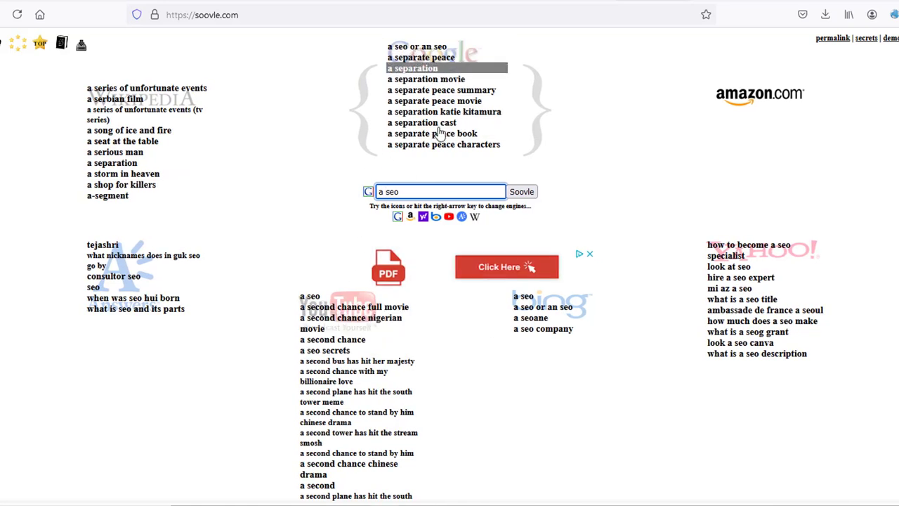
key("BackSpace")
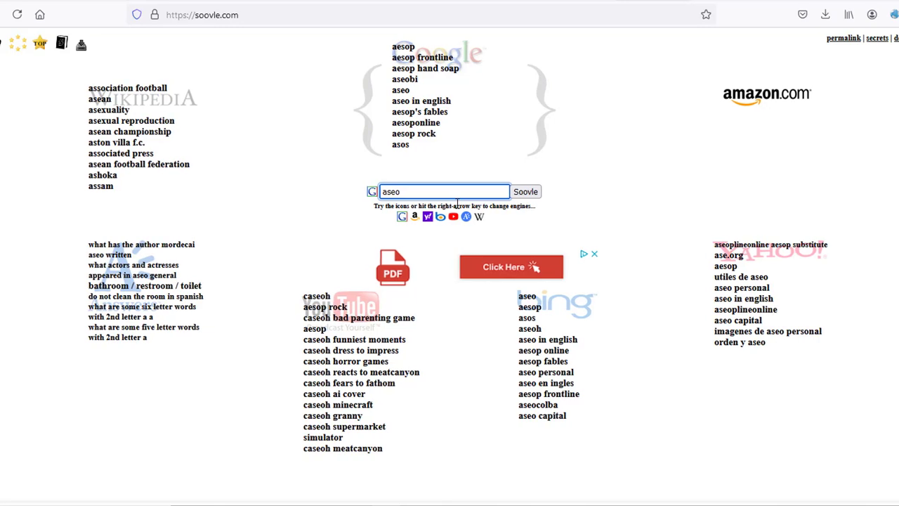
type("b")
key("BackSpace")
key("BackSpace")
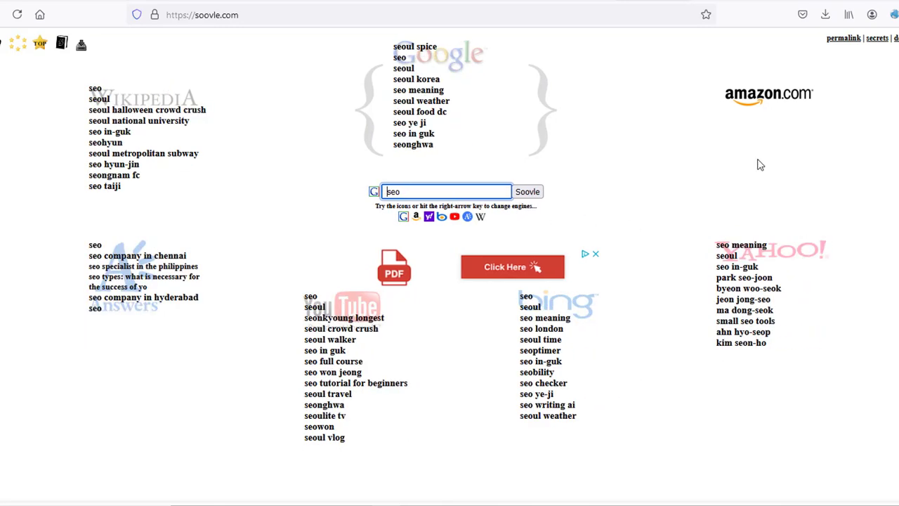
Step: Open the bulk keyword research tool's page and enter "belly fat" as the input keyword
left_click(757, 1)
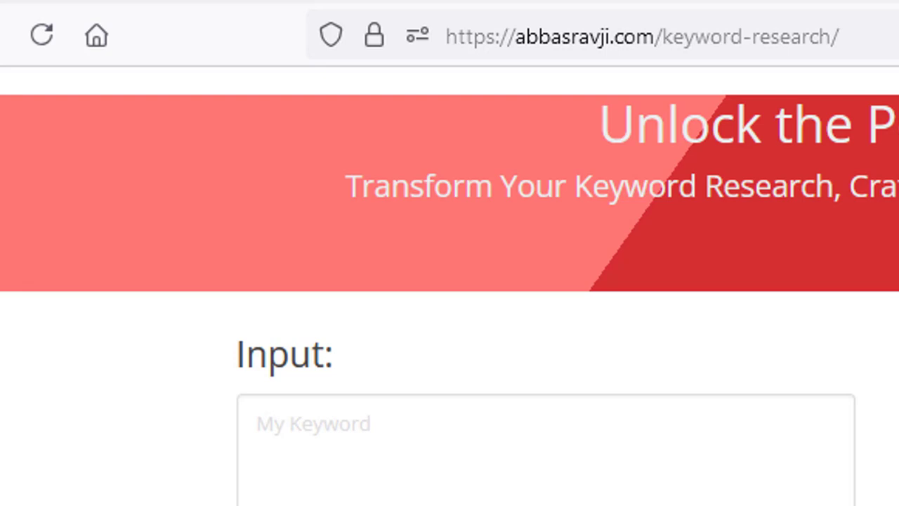
left_click(536, 481)
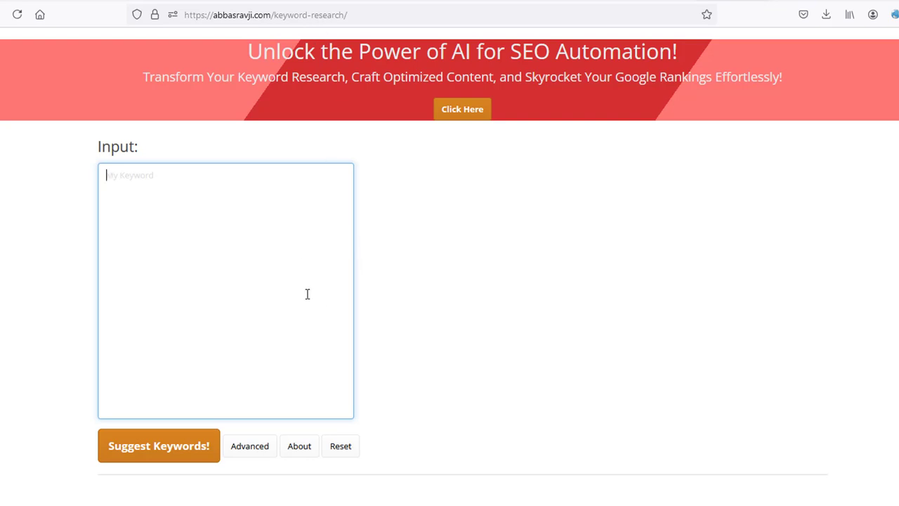
scroll(252, 381, "down", 2)
scroll(122, 248, "up", 2)
type("belly fat")
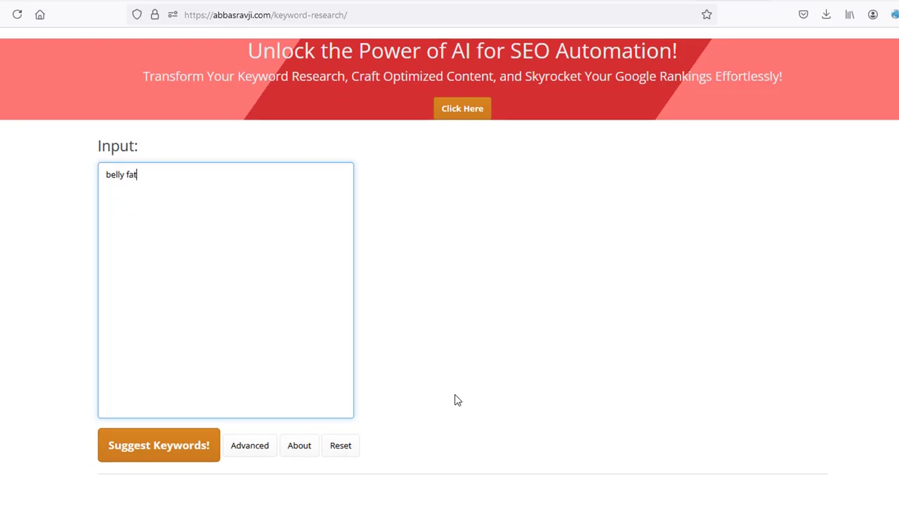
Step: Show the advanced options and review the available services, prefixes, suffixes and country codes without changing them
scroll(281, 407, "down", 2)
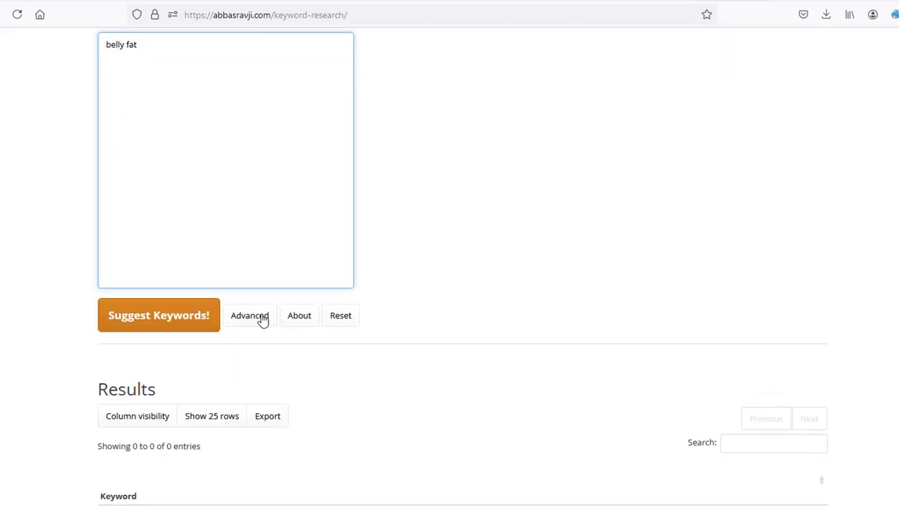
left_click(259, 318)
scroll(306, 375, "up", 2)
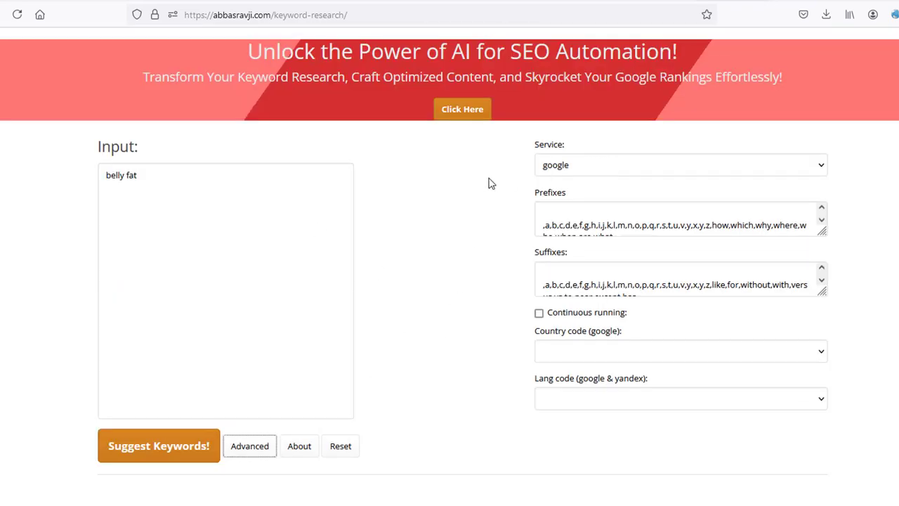
left_click(631, 170)
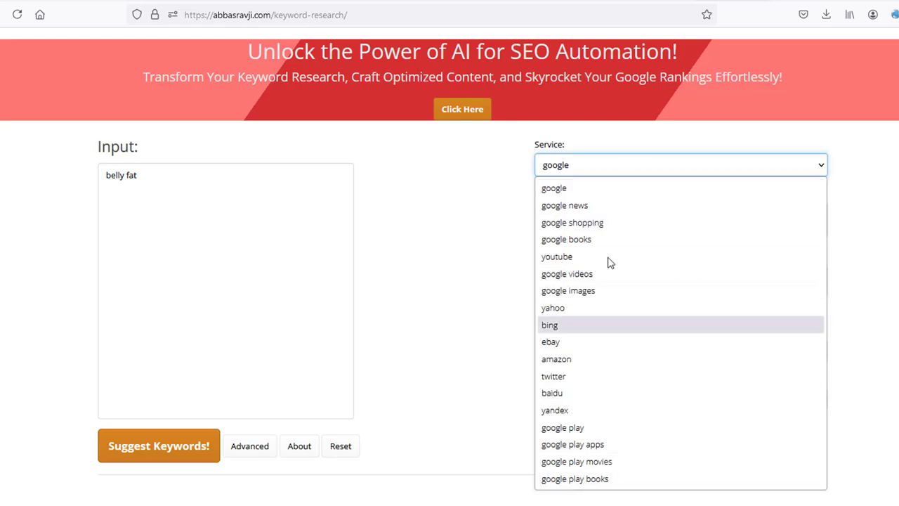
left_click(837, 123)
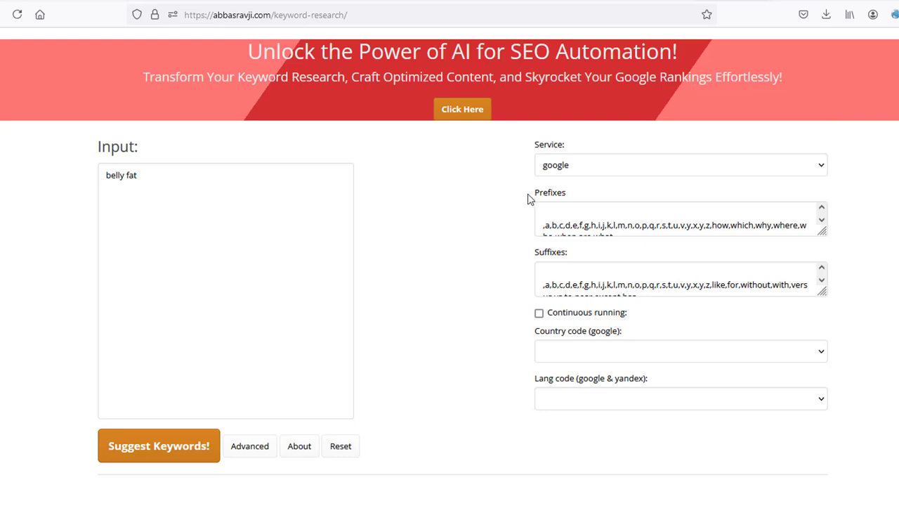
left_click_drag(528, 199, 569, 203)
left_click(580, 261)
left_click(820, 359)
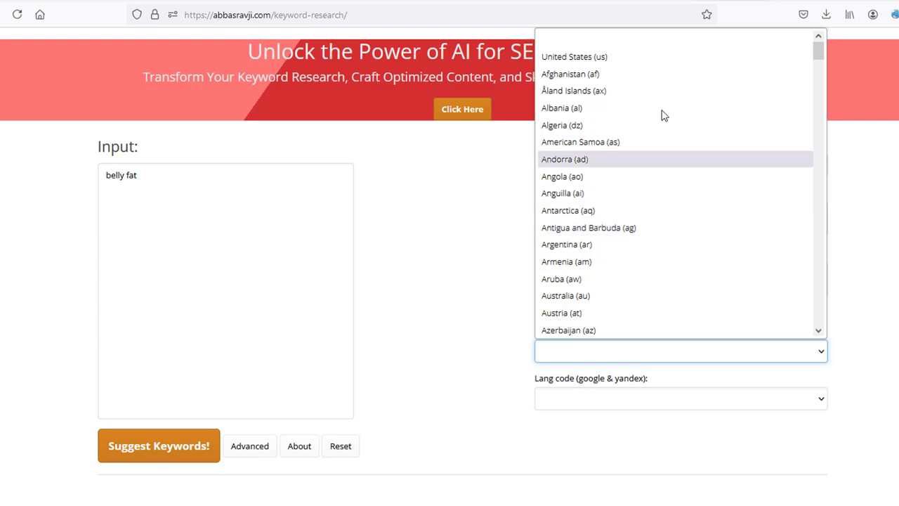
left_click(837, 123)
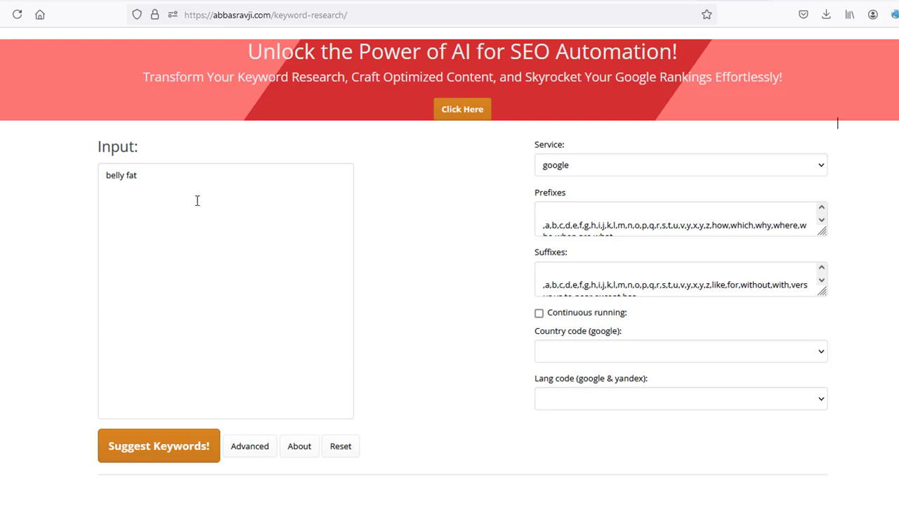
Step: Start generating keyword suggestions for "belly fat" and look over the queued prefix and suffix variations
left_click(138, 457)
scroll(4, 382, "down", 1)
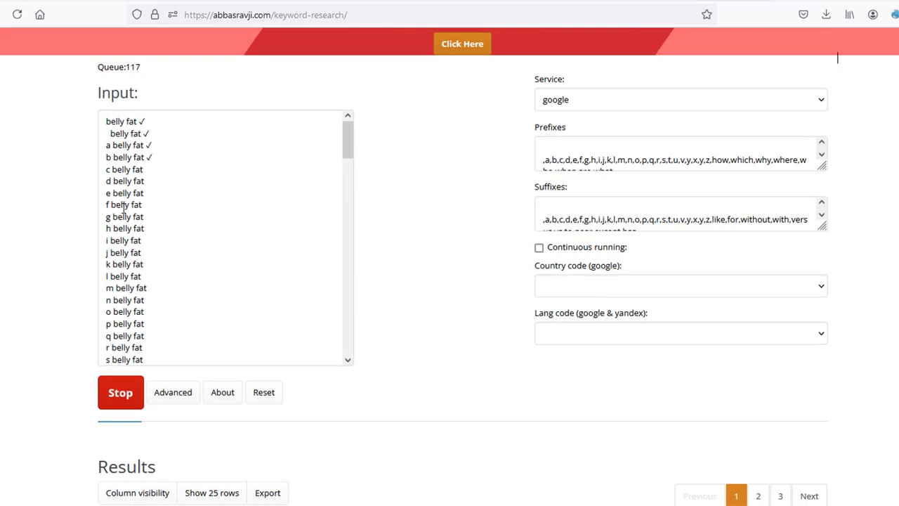
mouse_move(348, 137)
left_mouse_down()
mouse_move(343, 349)
mouse_move(344, 154)
left_mouse_up()
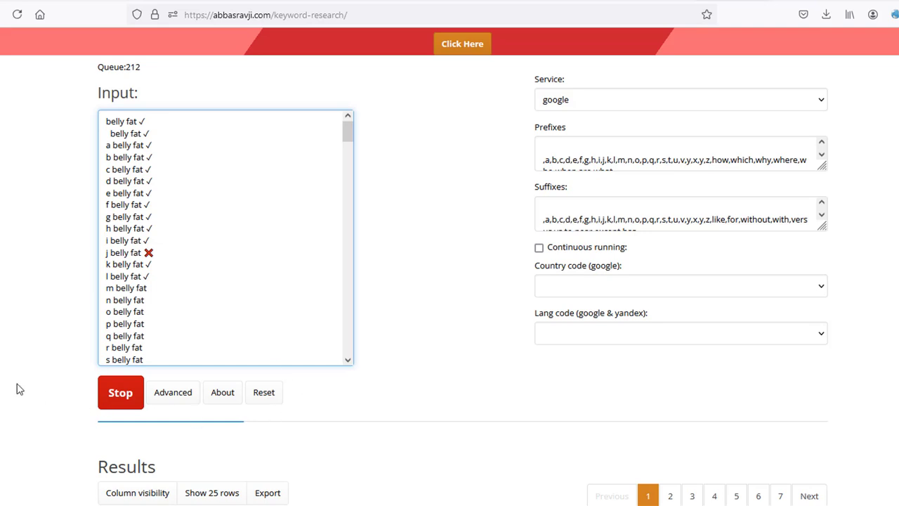
Step: Examine the incoming keyword results, the row count choices, and the progress of the queued variations
scroll(4, 386, "down", 6)
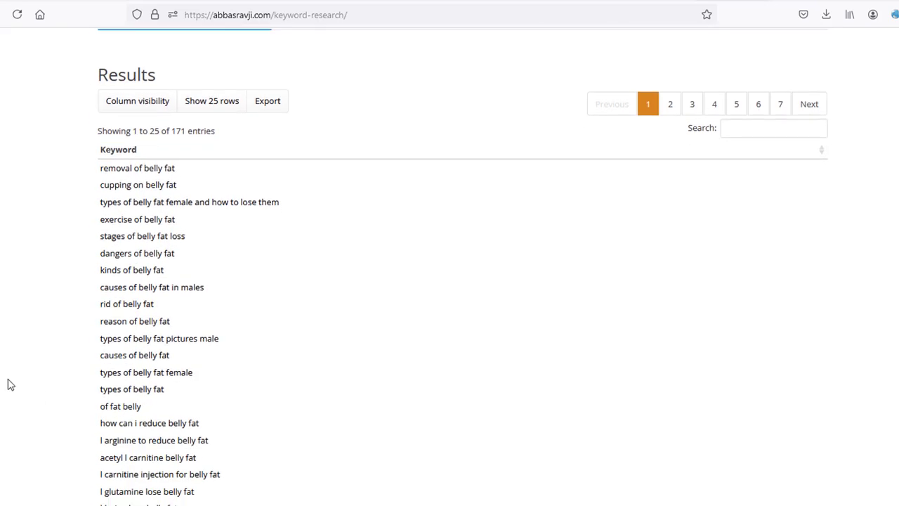
left_click(213, 105)
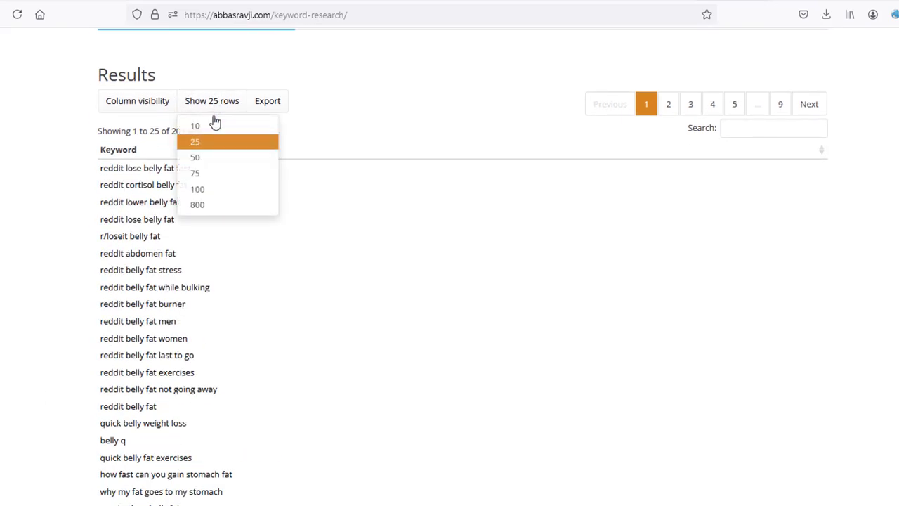
left_click(89, 227)
scroll(211, 393, "down", 2)
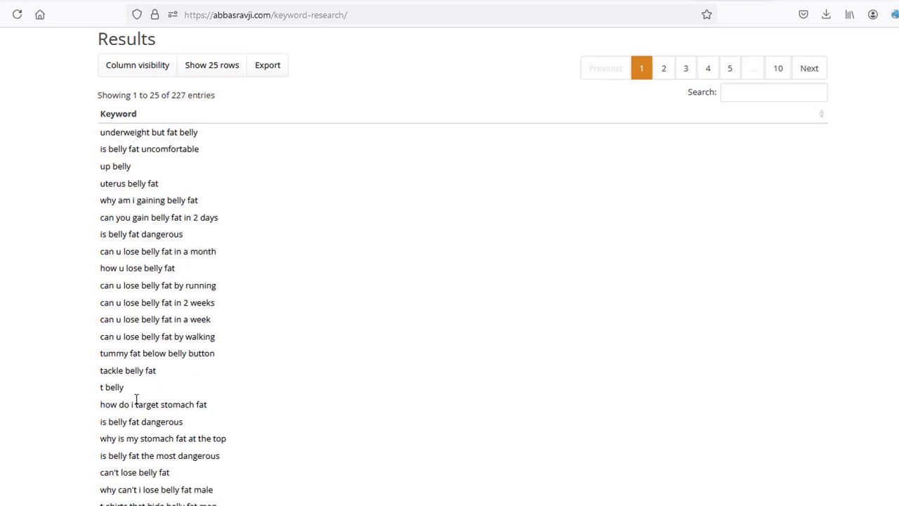
scroll(148, 443, "up", 4)
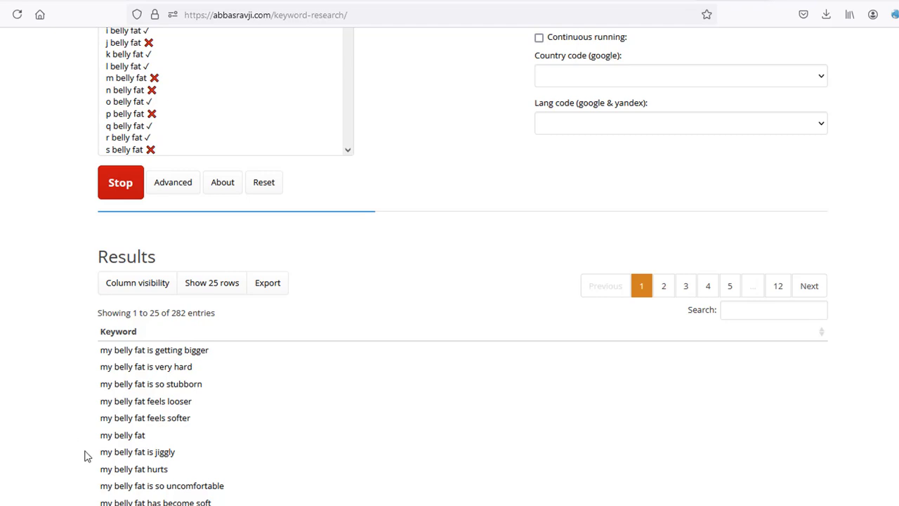
scroll(84, 456, "up", 2)
scroll(253, 201, "down", 5)
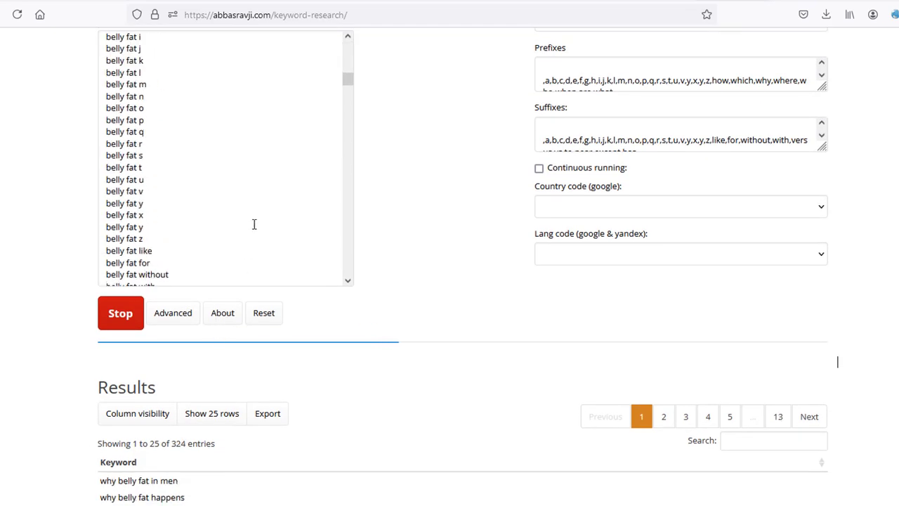
scroll(253, 211, "up", 3)
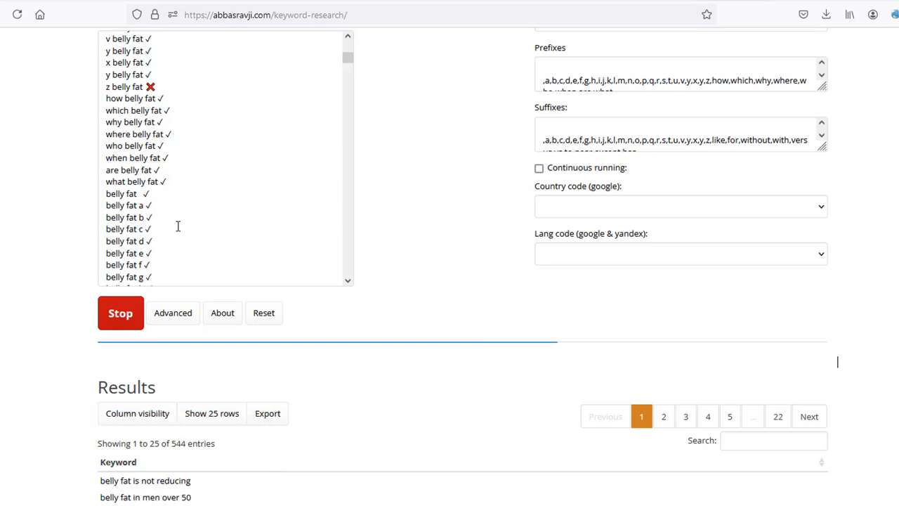
Step: Stop the keyword suggestion run and export the collected results as a CSV file
left_click(126, 321)
scroll(70, 348, "down", 1)
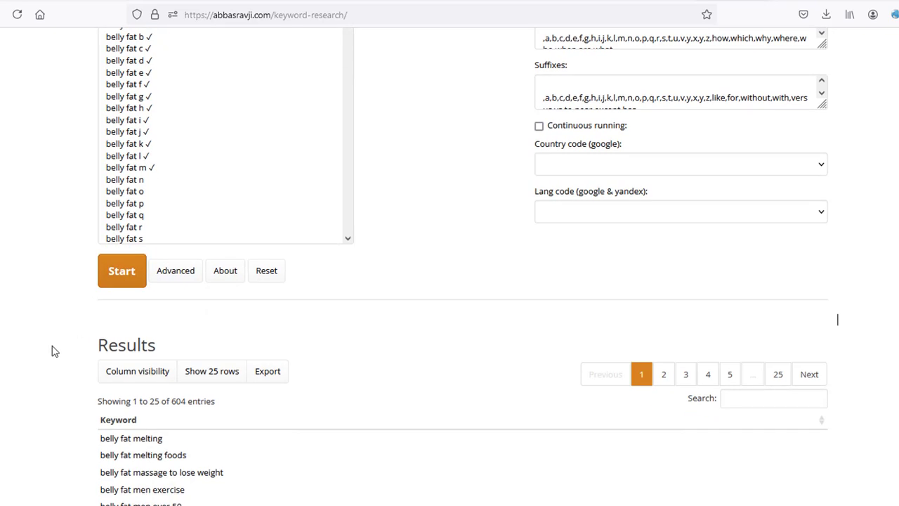
scroll(51, 351, "down", 2)
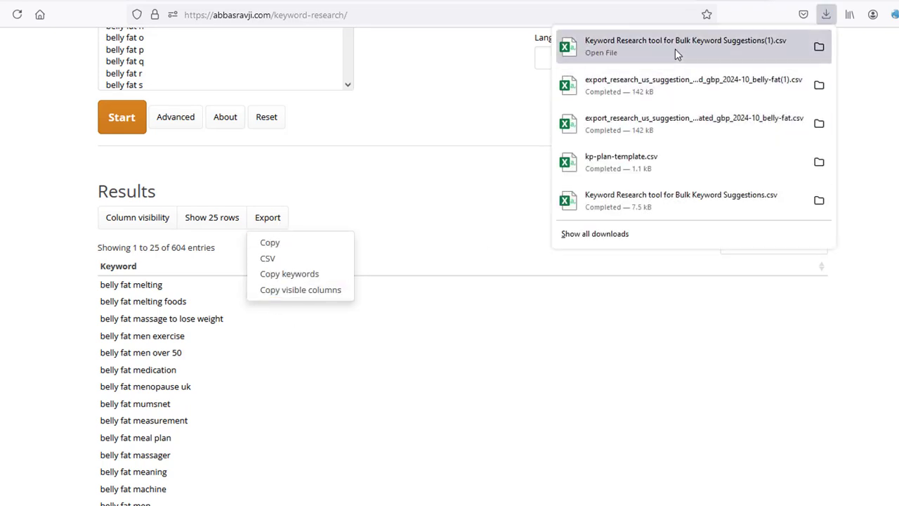
Step: Open the downloaded "Keyword Research tool for Bulk Keyword Suggestions(1).csv" in Excel and look through the keywords to the last row
left_click(675, 48)
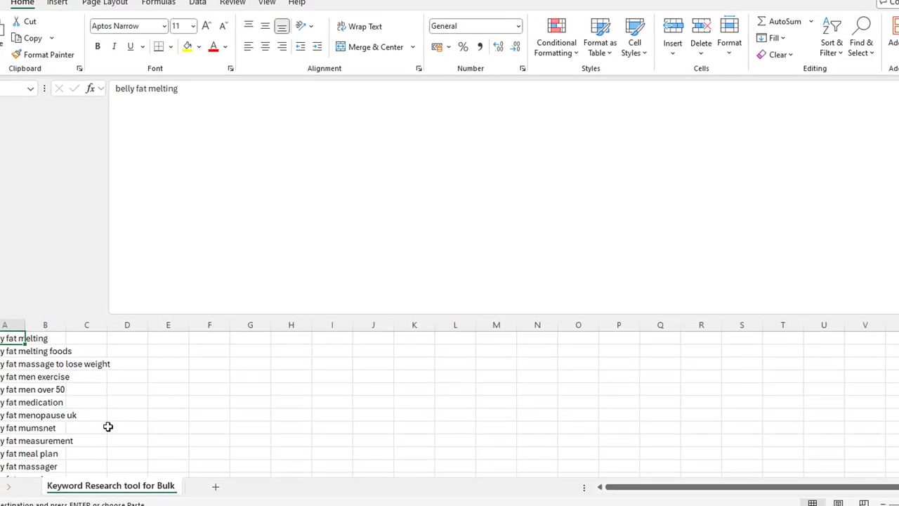
left_click(104, 418)
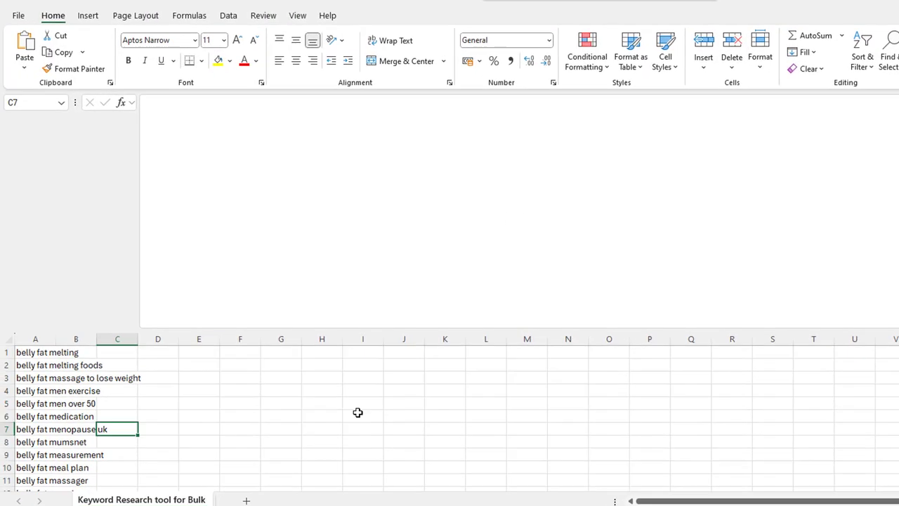
scroll(449, 419, "down", 20)
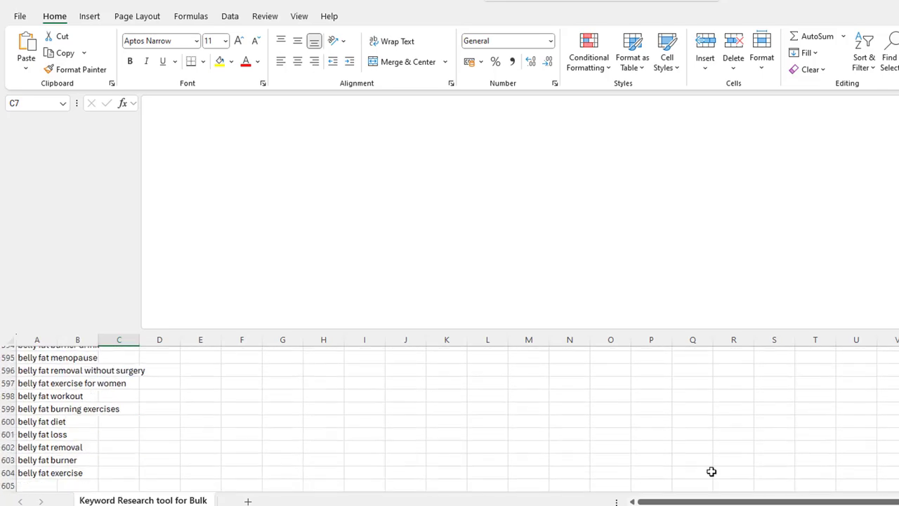
Step: Remove the duplicate keywords from column A, treating the data as having no headers
left_click(40, 474)
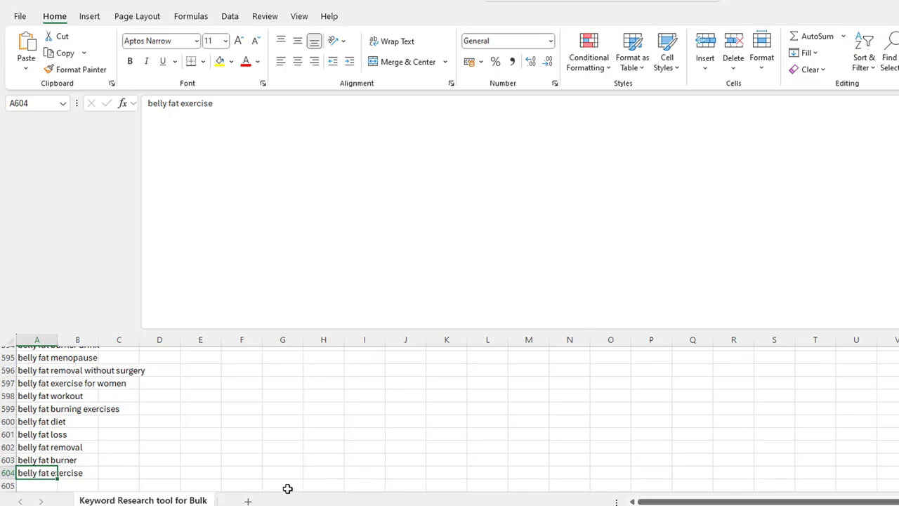
scroll(280, 483, "up", 11)
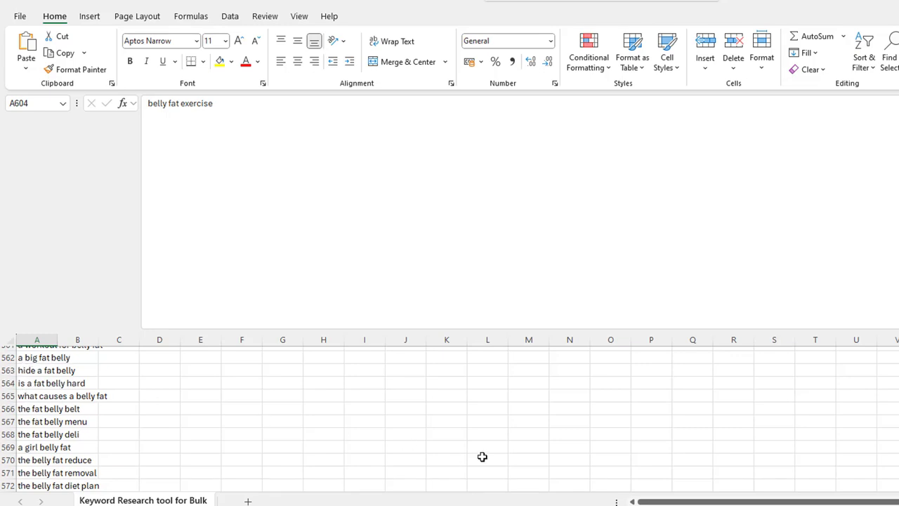
scroll(449, 419, "up", 20)
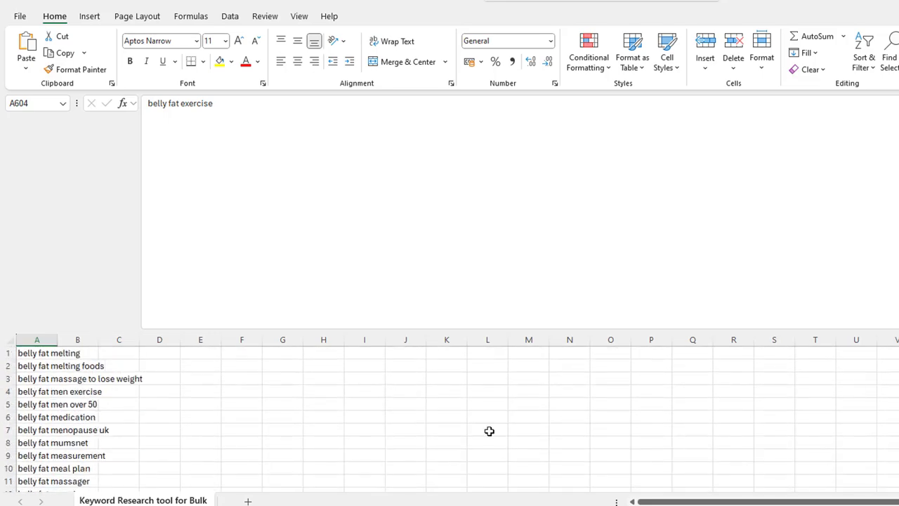
left_click(373, 428)
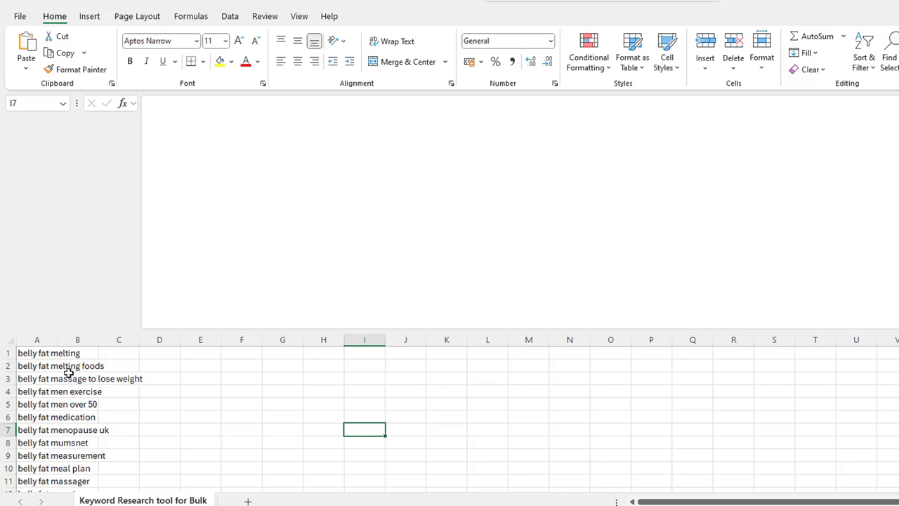
left_click(35, 340)
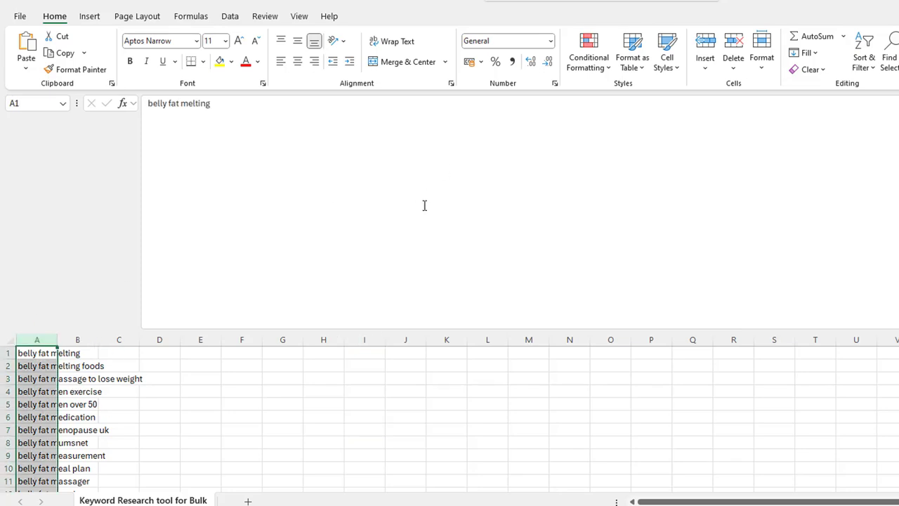
left_click(229, 16)
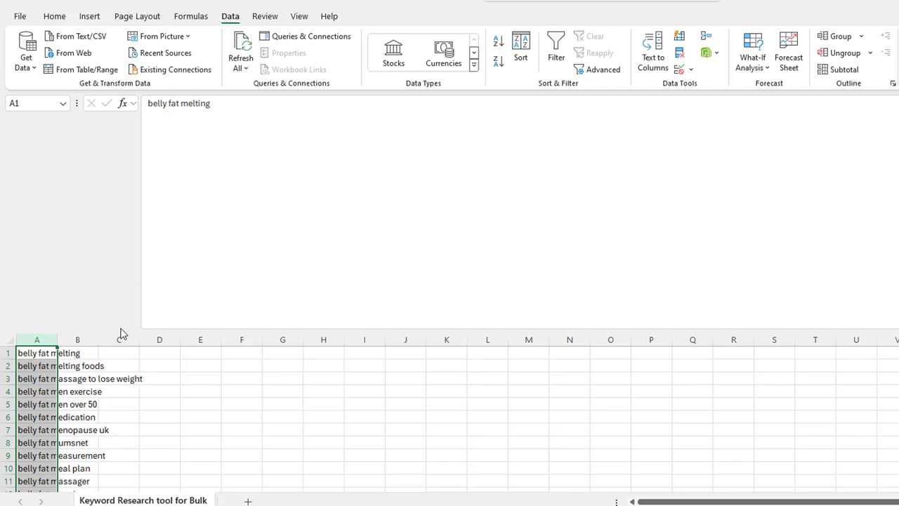
left_click(680, 59)
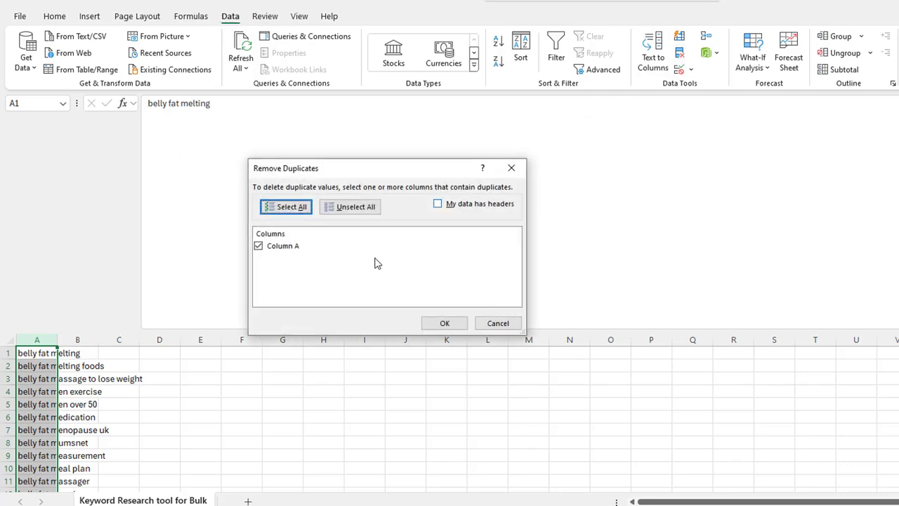
left_click(445, 321)
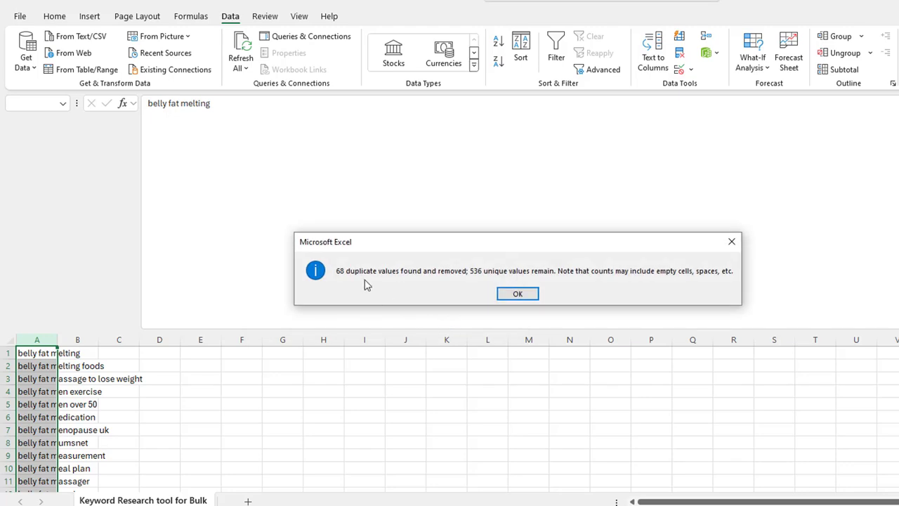
left_click(528, 295)
left_click(316, 428)
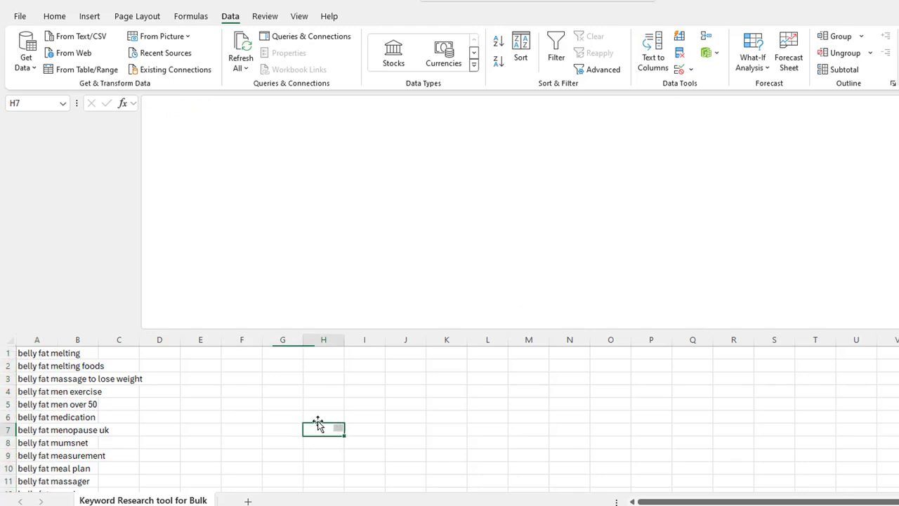
Step: Insert a blank row above the first keyword and enter the header "Keywords" in A1
left_click(7, 352)
right_click(7, 352)
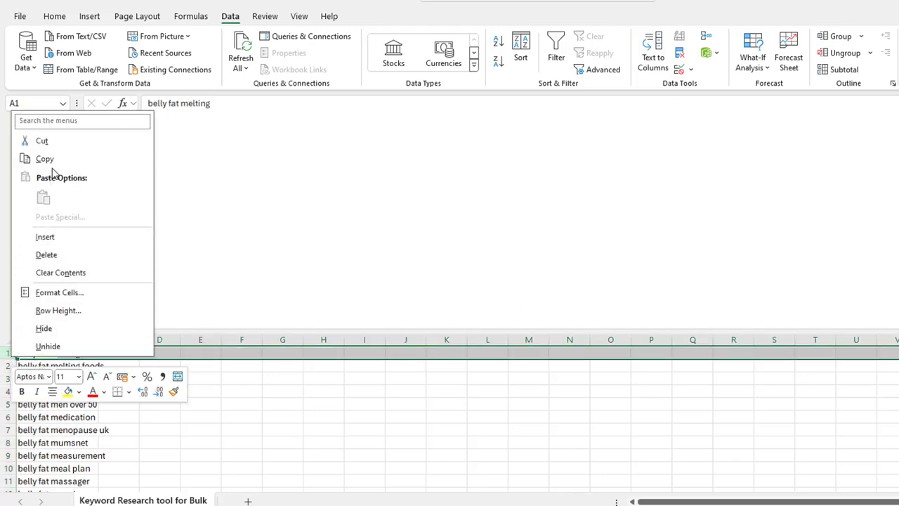
left_click(55, 239)
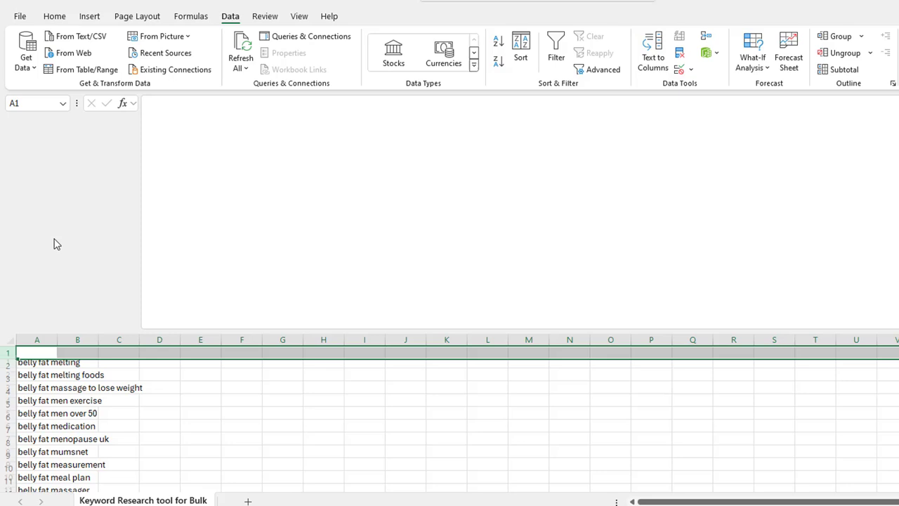
left_click(39, 350)
type("Keywords")
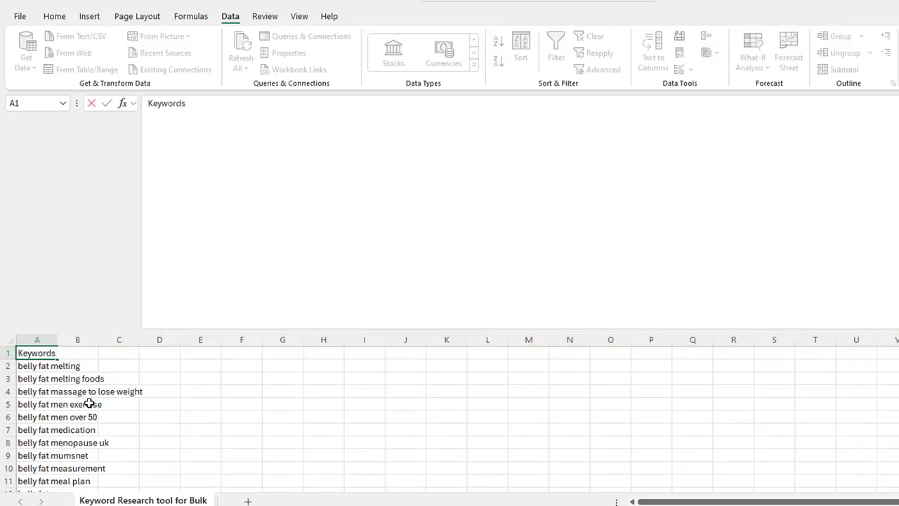
left_click(88, 403)
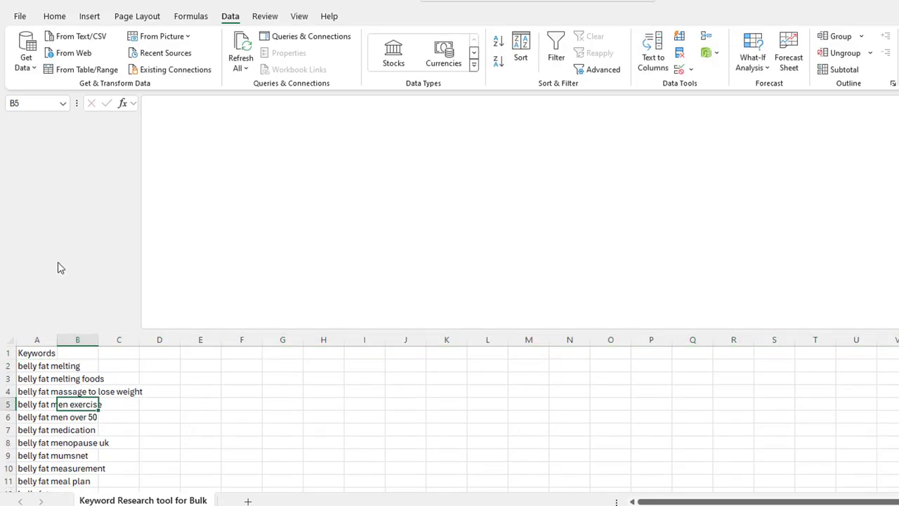
Step: Save the cleaned keyword CSV and switch back to the browser to check the downloaded file in the downloads list
left_click(19, 17)
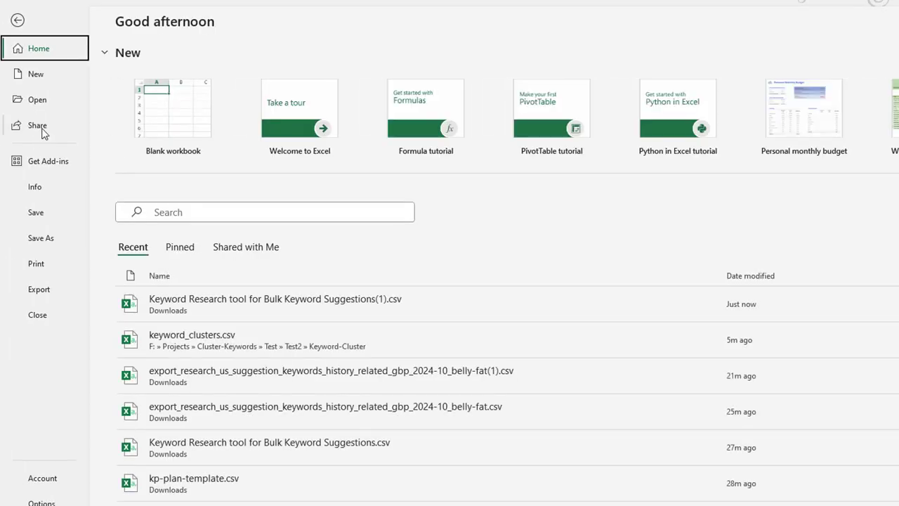
left_click(35, 212)
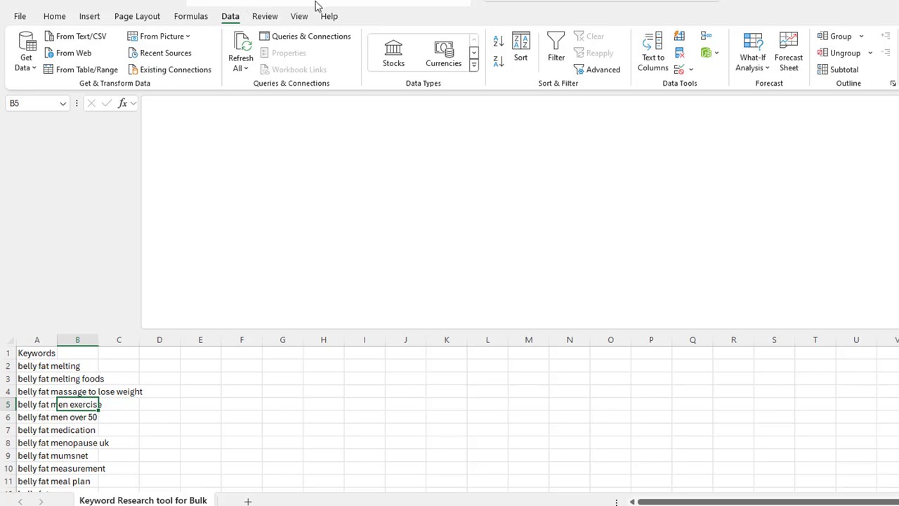
left_click(886, 2)
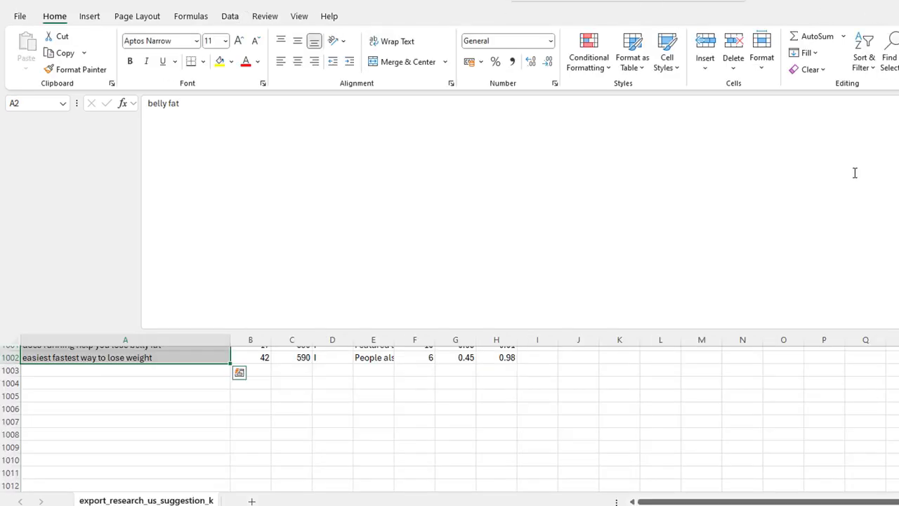
left_click(886, 2)
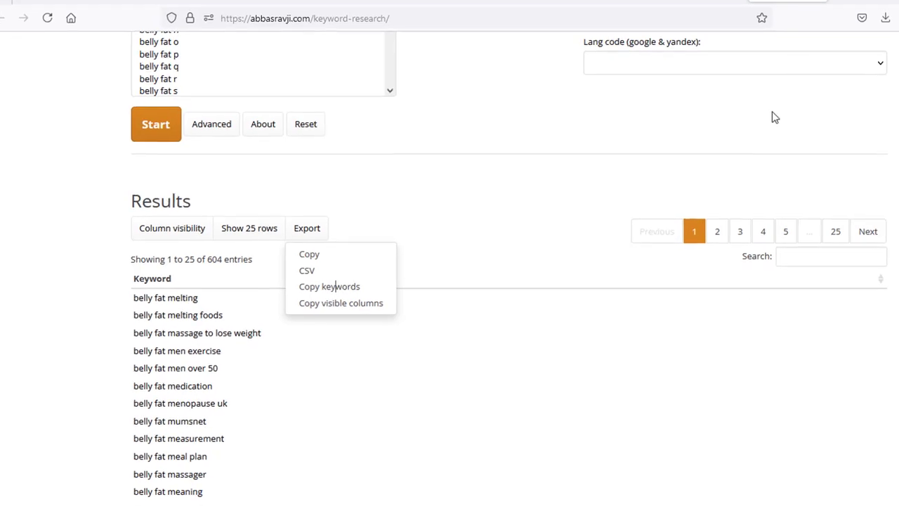
left_click(888, 15)
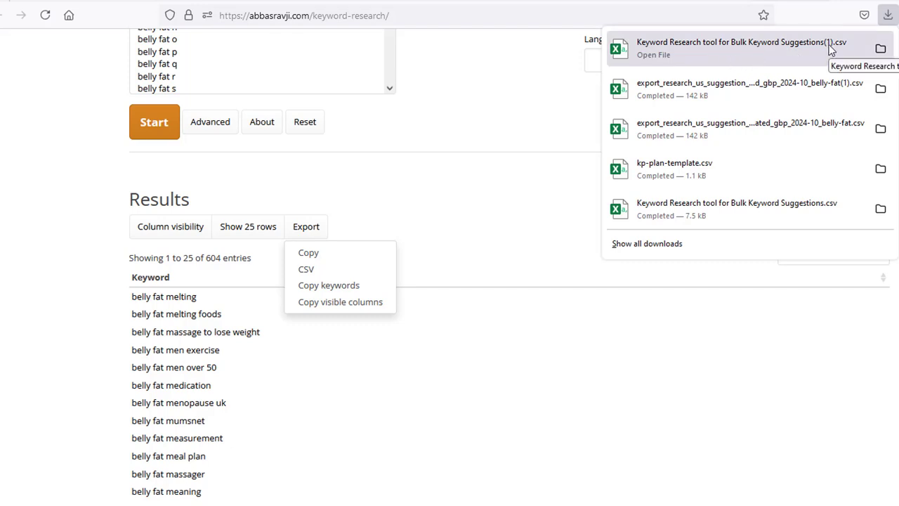
Step: Switch to Google Ads, open Keyword Planner and start Get search volume and forecasts
left_click(710, 64)
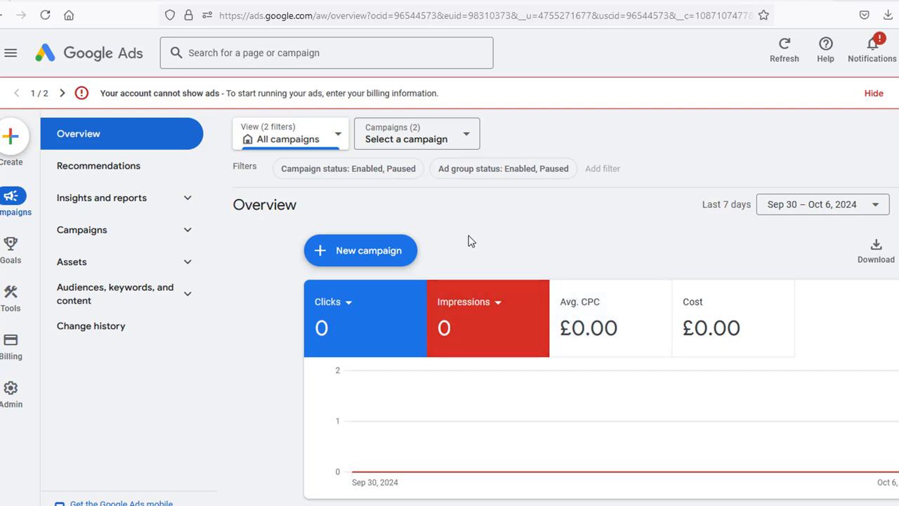
mouse_move(7, 309)
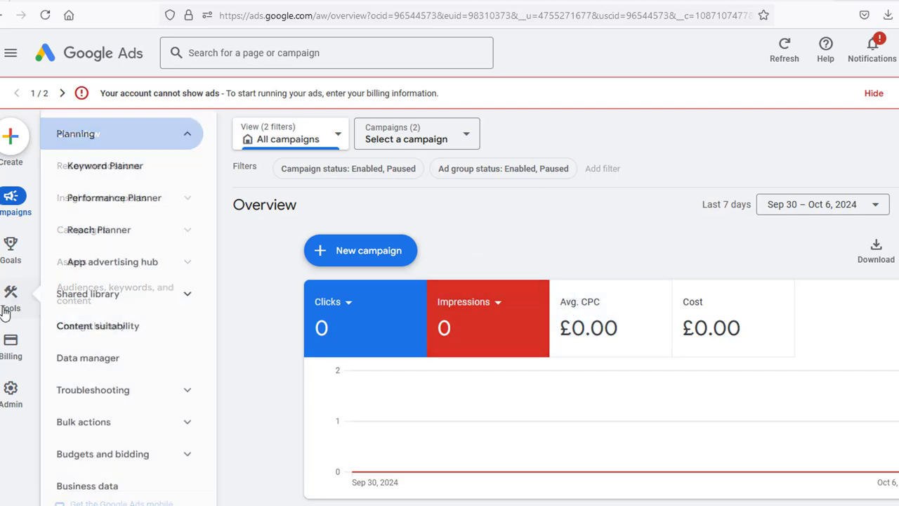
left_click(186, 139)
left_click(186, 139)
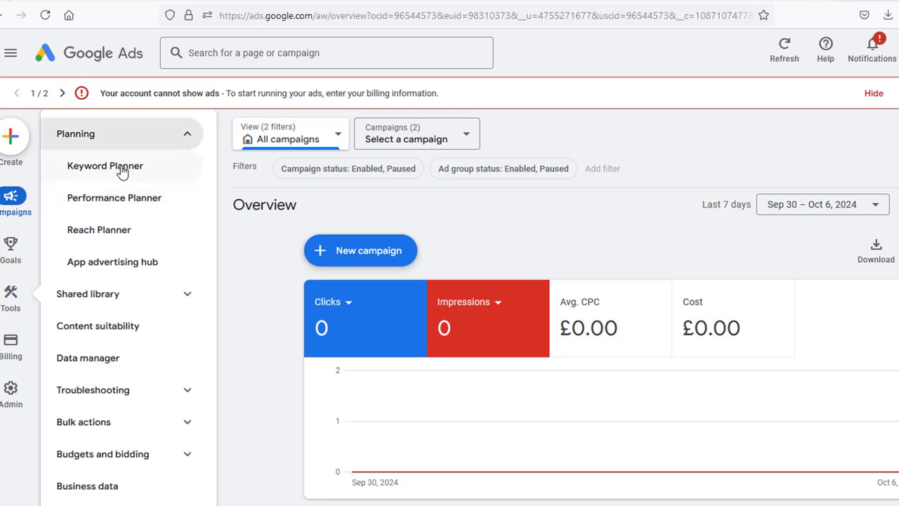
left_click(122, 172)
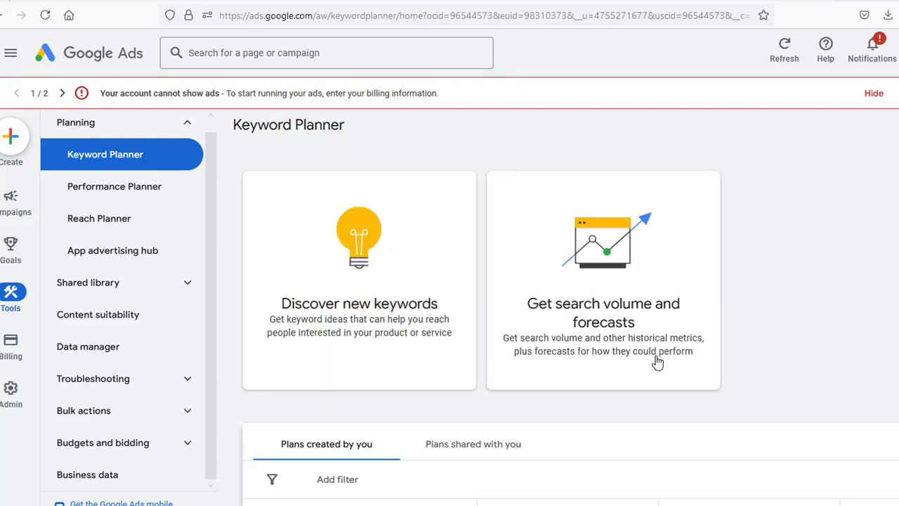
left_click(606, 312)
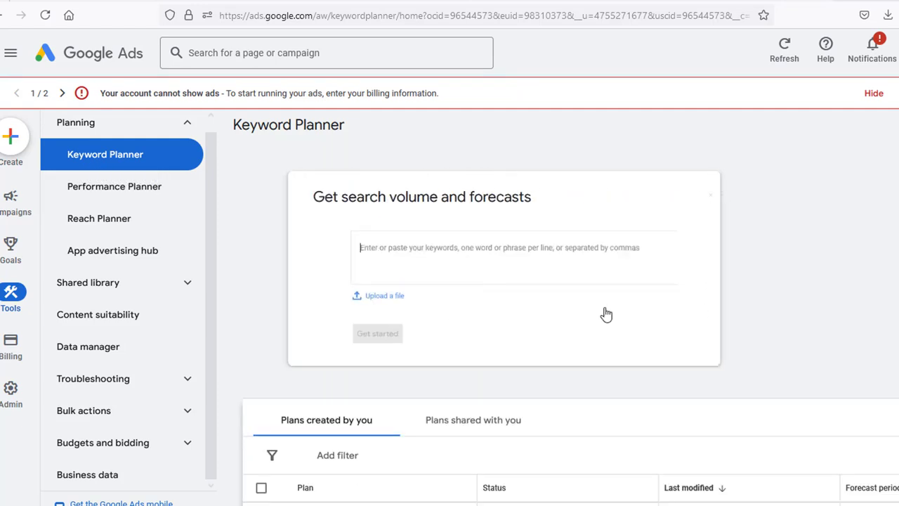
Step: Try to upload "Keyword Research tool for Bulk Keyword Suggestions(1).csv" to the keyword plan, then cancel the upload
left_click(308, 305)
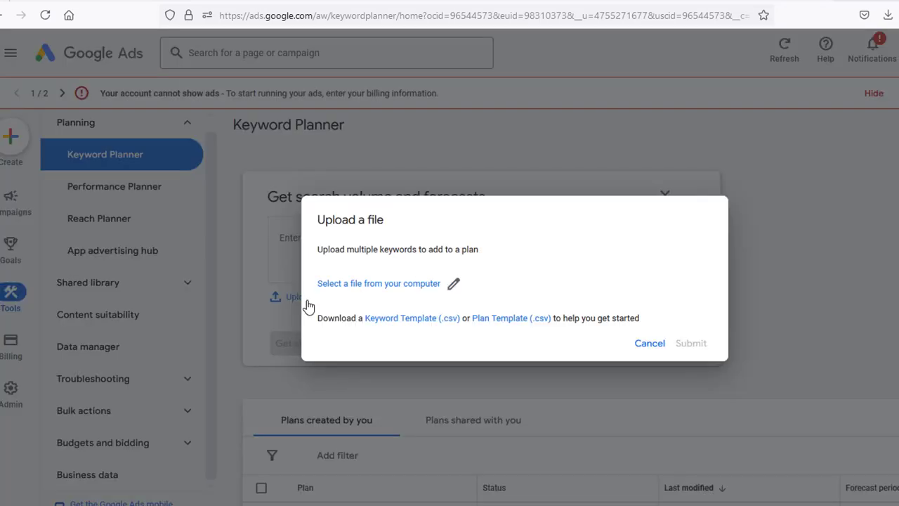
left_click(397, 288)
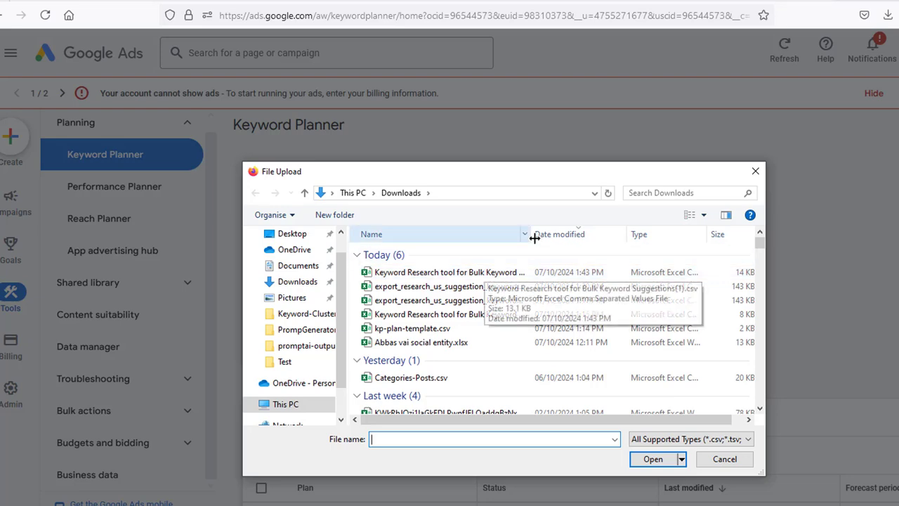
left_click_drag(534, 234, 632, 233)
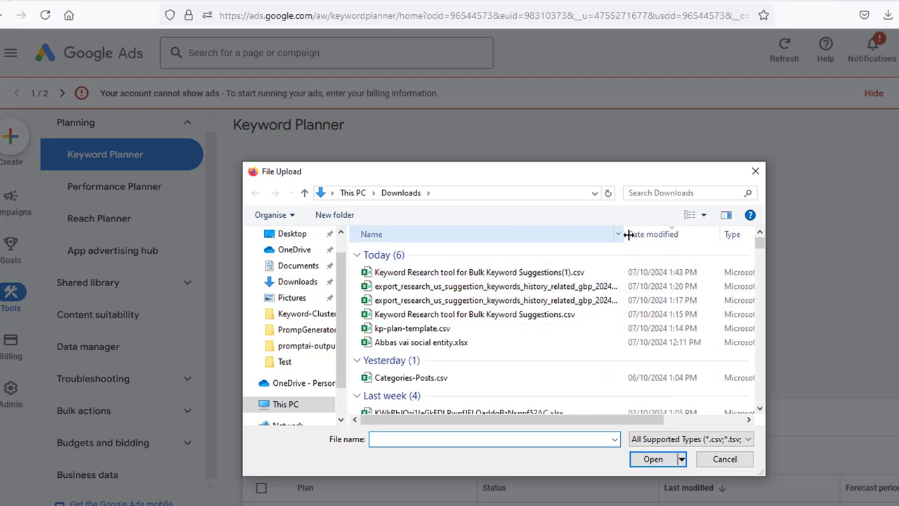
left_click(583, 273)
left_click(650, 460)
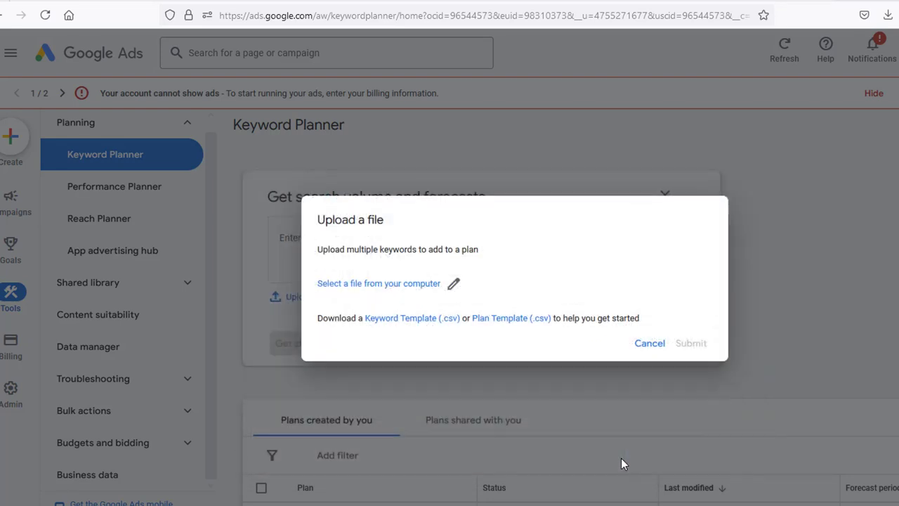
left_click(695, 344)
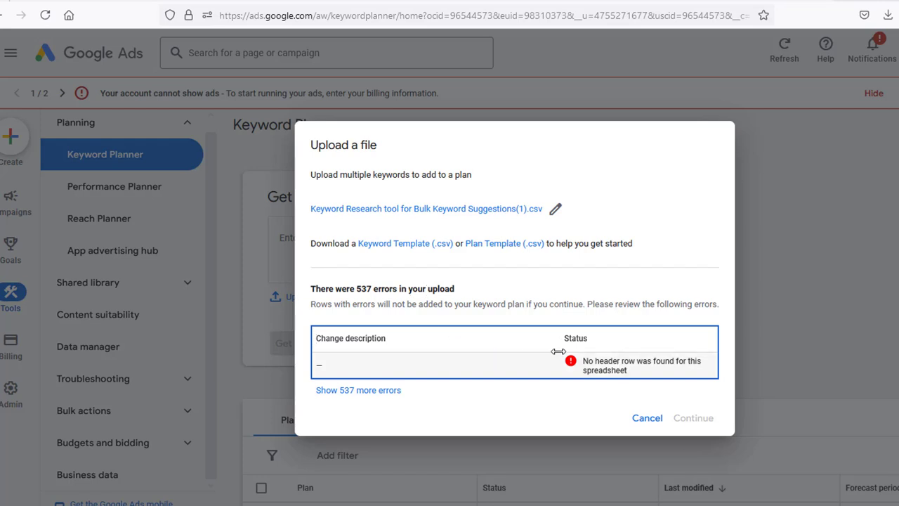
left_click(661, 423)
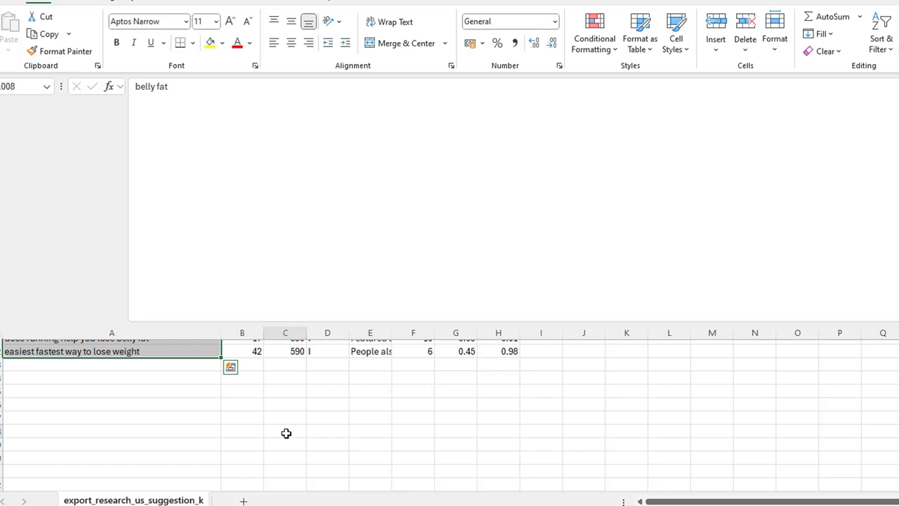
scroll(291, 435, "up", 10)
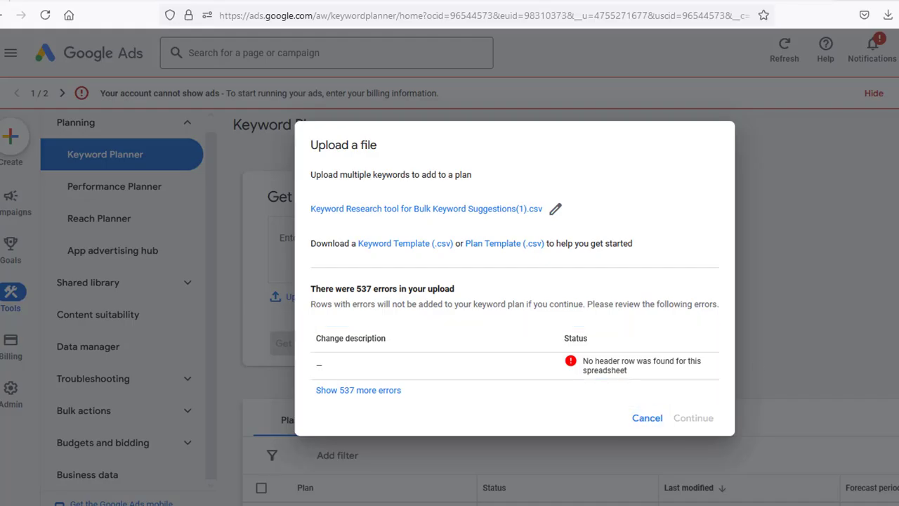
left_click(647, 417)
Step: Open the bulk suggestions CSV in Excel, copy every keyword below the header in column A, and return to Keyword Planner
left_click(887, 15)
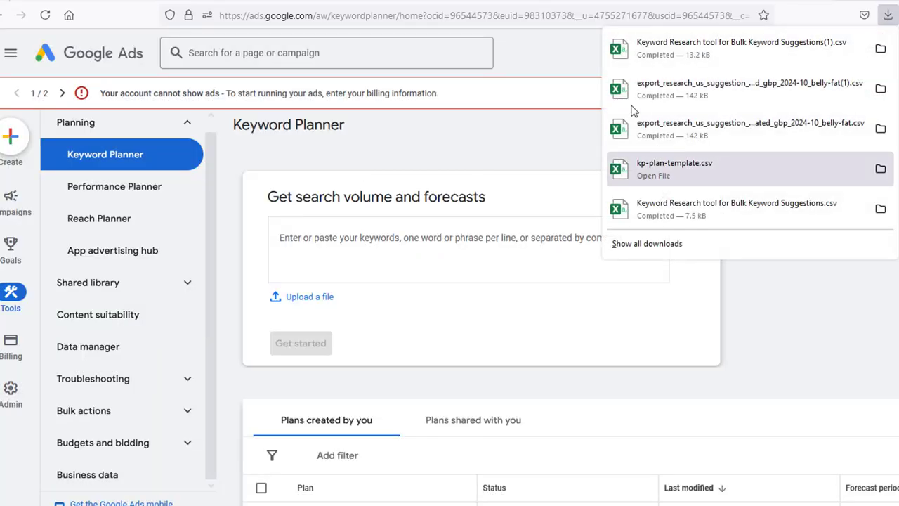
left_click(634, 70)
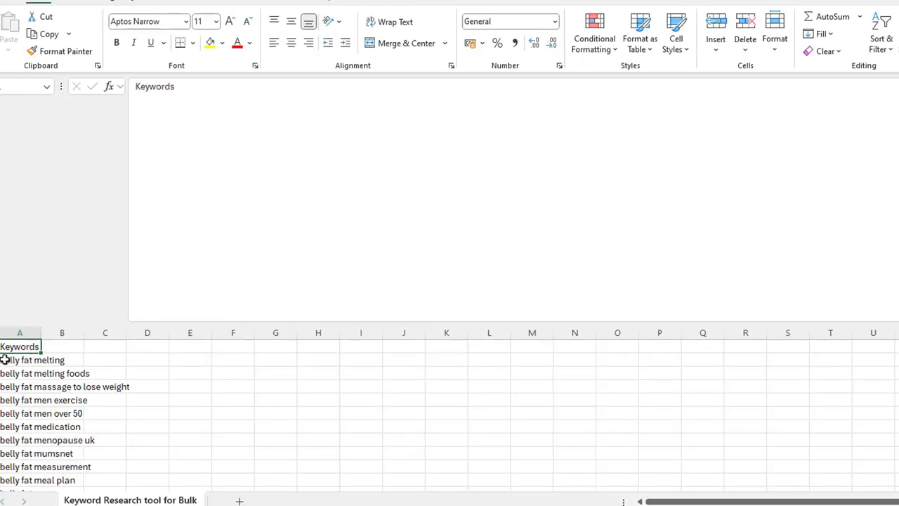
left_click(7, 360)
scroll(148, 414, "down", 15)
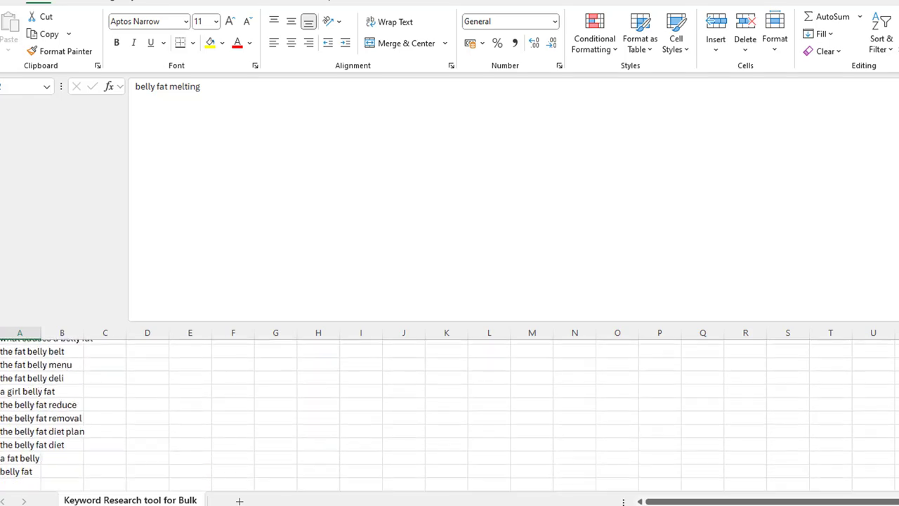
left_click(8, 472, "shift")
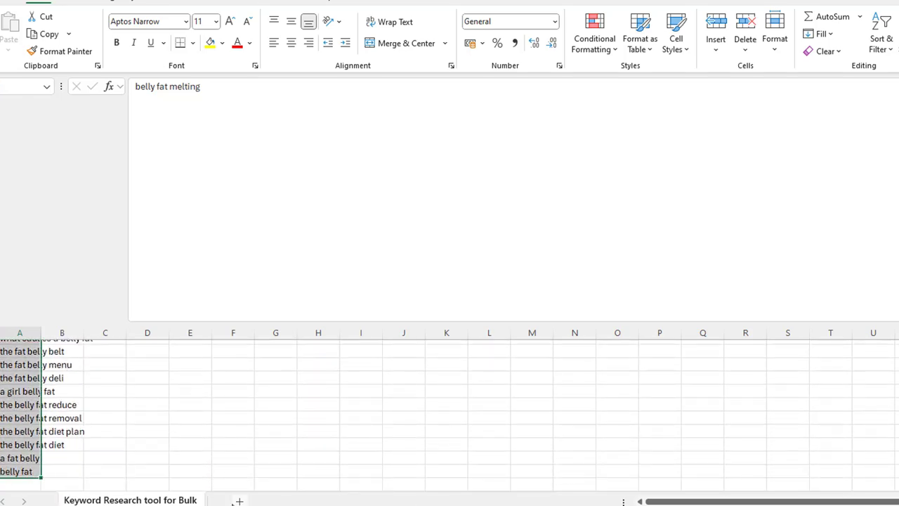
key("ctrl+c")
key("ctrl+q")
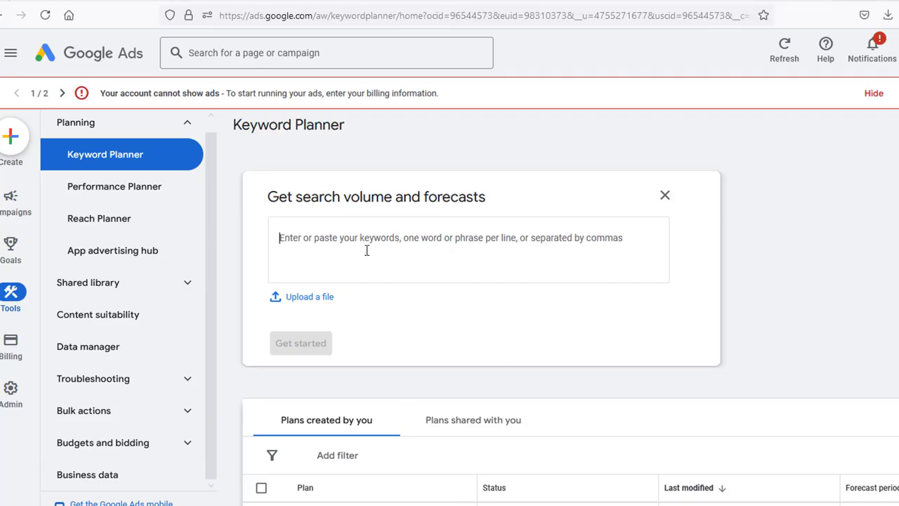
Step: Paste the copied keywords into the search volume and forecasts form and submit them
left_click(366, 253)
key("ctrl+v")
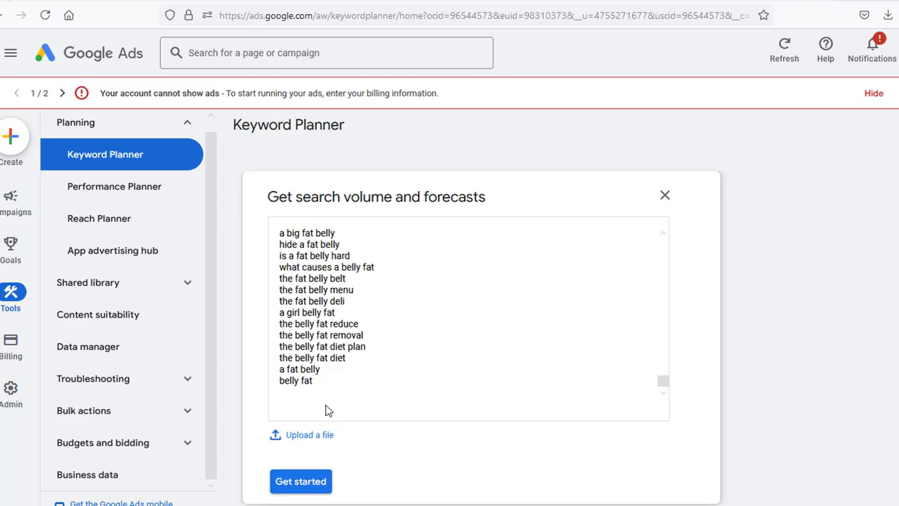
left_click(305, 490)
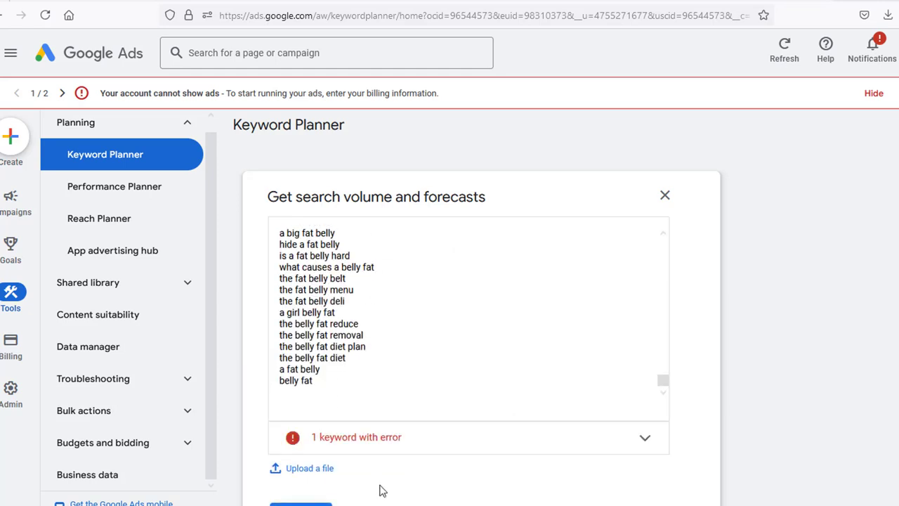
Step: Remove the flagged keyword "what is belly fat and how to get rid of it" from the list and resubmit the rest
left_click(646, 441)
scroll(373, 474, "down", 1)
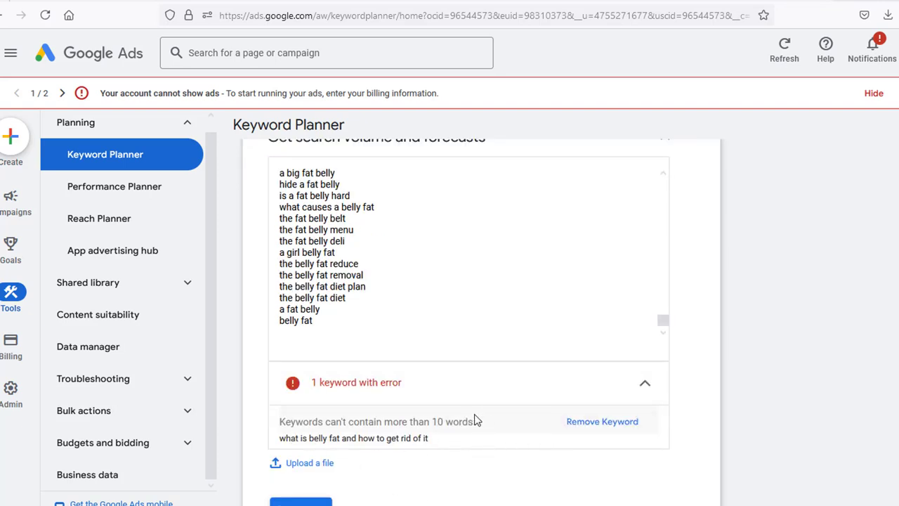
left_click_drag(441, 443, 281, 436)
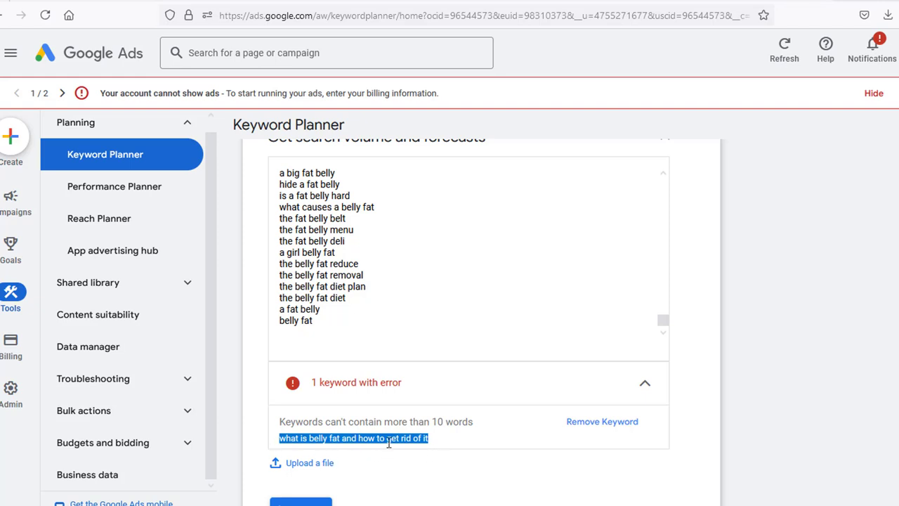
left_click(586, 422)
left_click(301, 424)
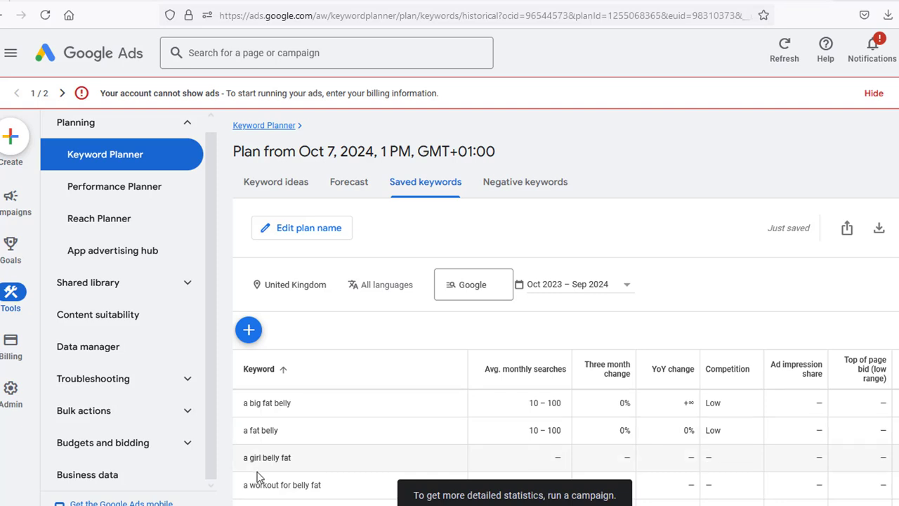
Step: Look over the plan's saved keywords and sort them by average monthly searches, highest first
scroll(290, 469, "down", 2)
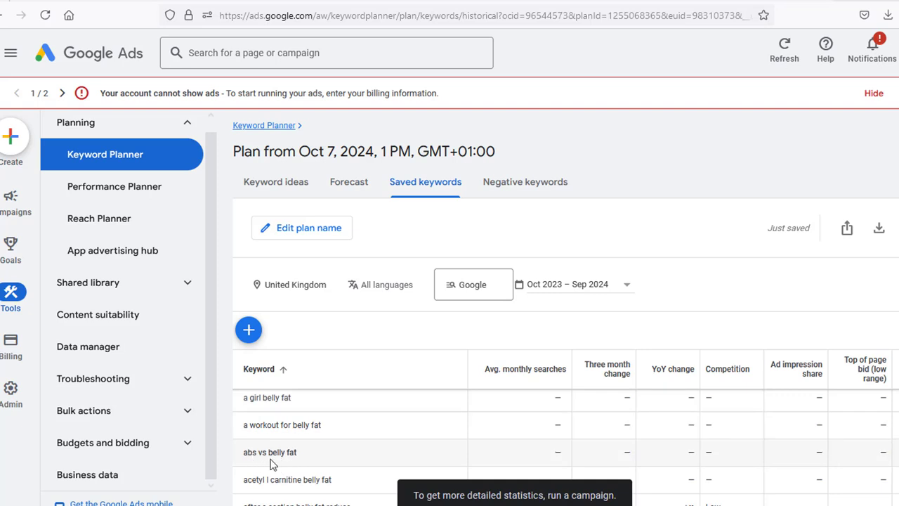
scroll(303, 462, "down", 2)
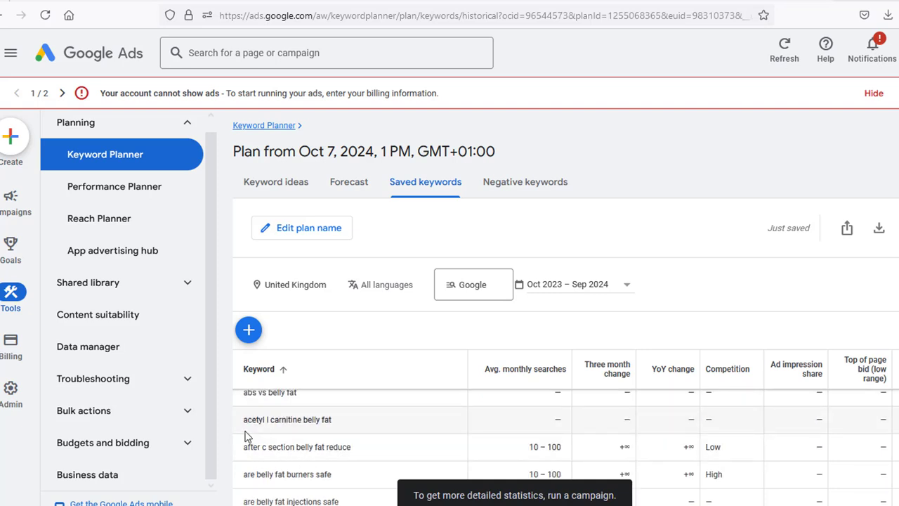
scroll(251, 441, "up", 4)
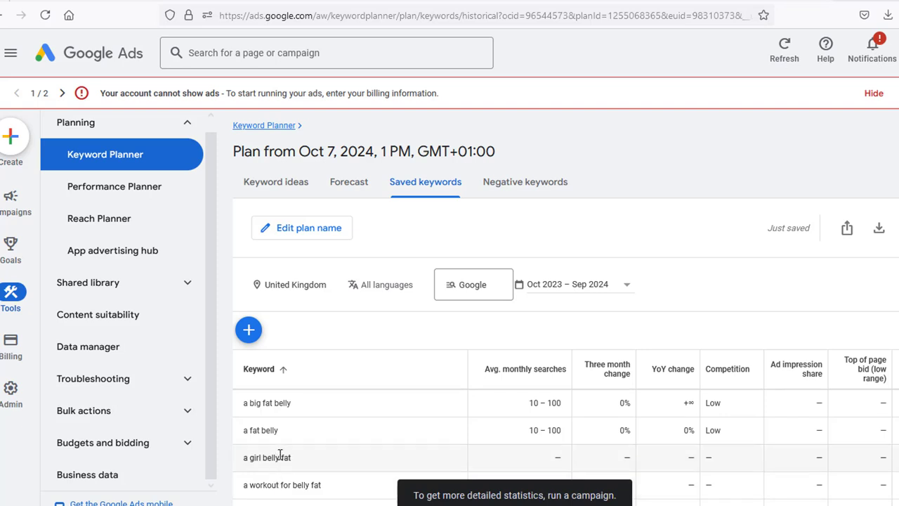
left_click(538, 376)
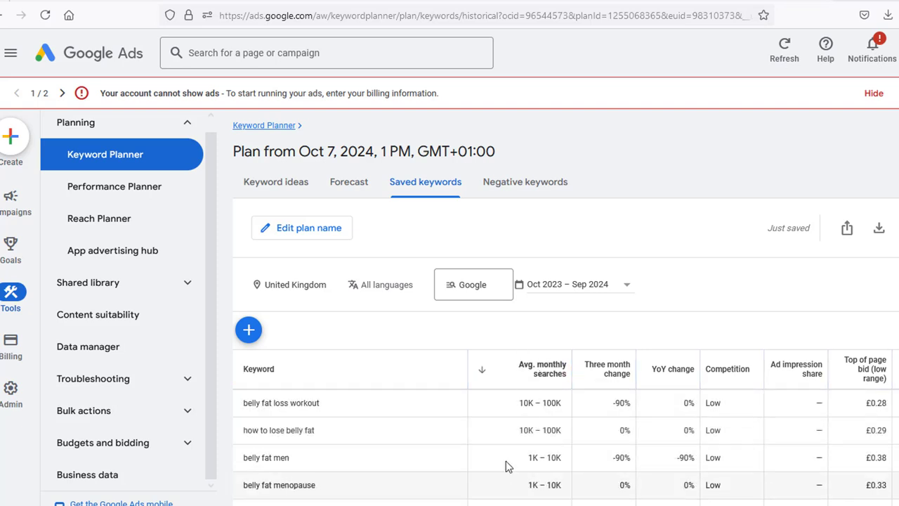
Step: Download the plan forecasts as a CSV, look at the file in Excel, and return to Keyword Planner
left_click(878, 231)
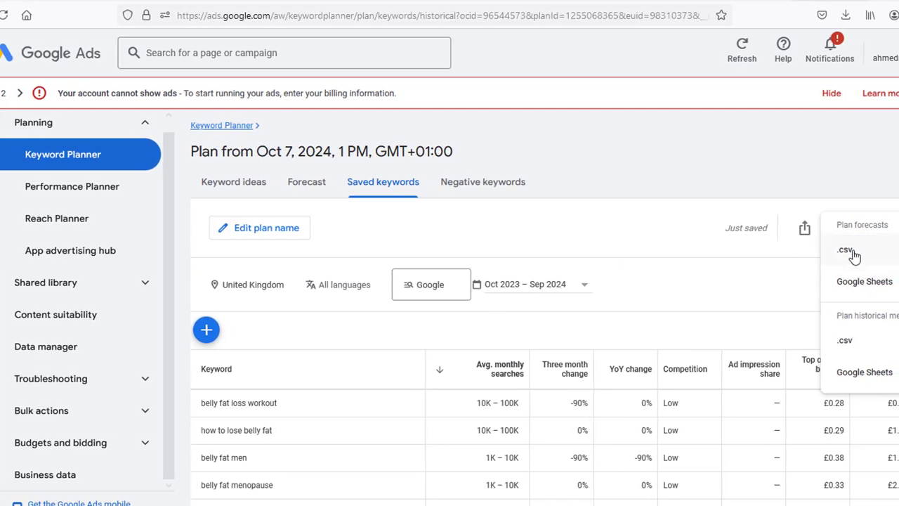
left_click(847, 251)
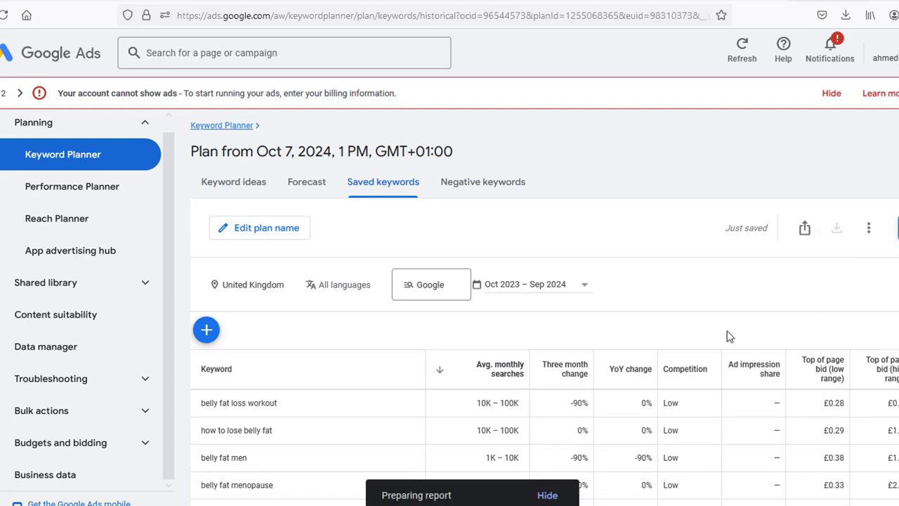
left_click(664, 53)
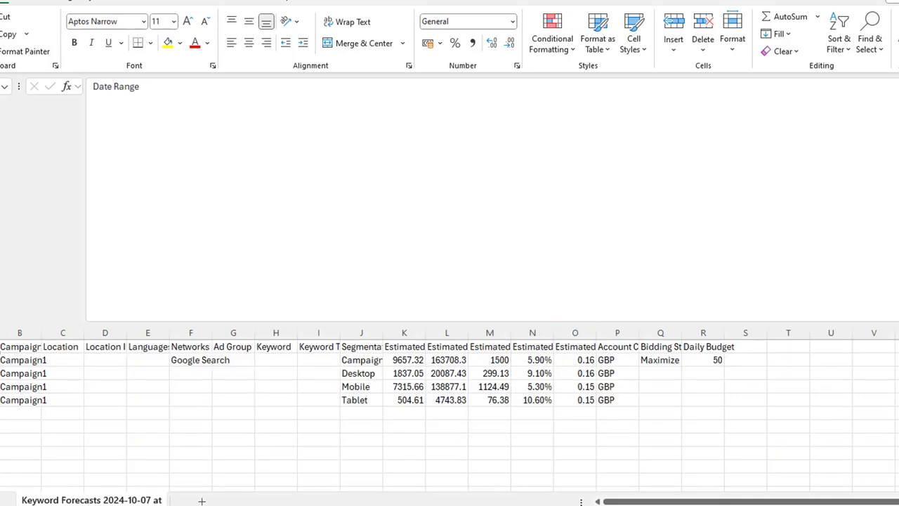
key("alt+Tab")
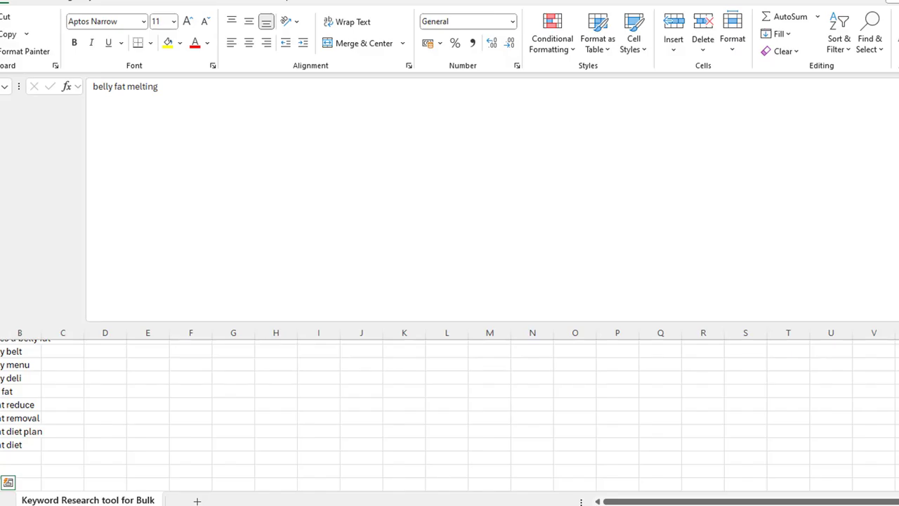
key("alt+Tab")
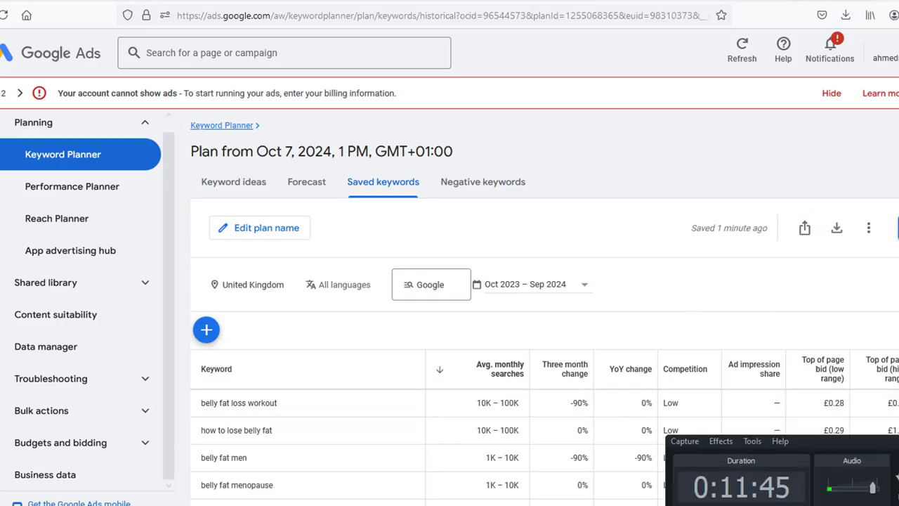
Step: Download the plan historical metrics as a CSV file
left_click(868, 228)
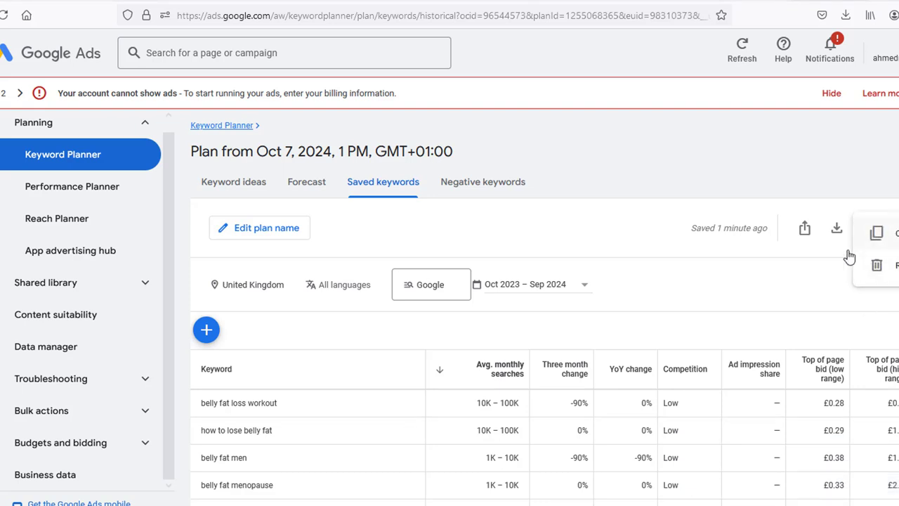
left_click(836, 229)
left_click(837, 229)
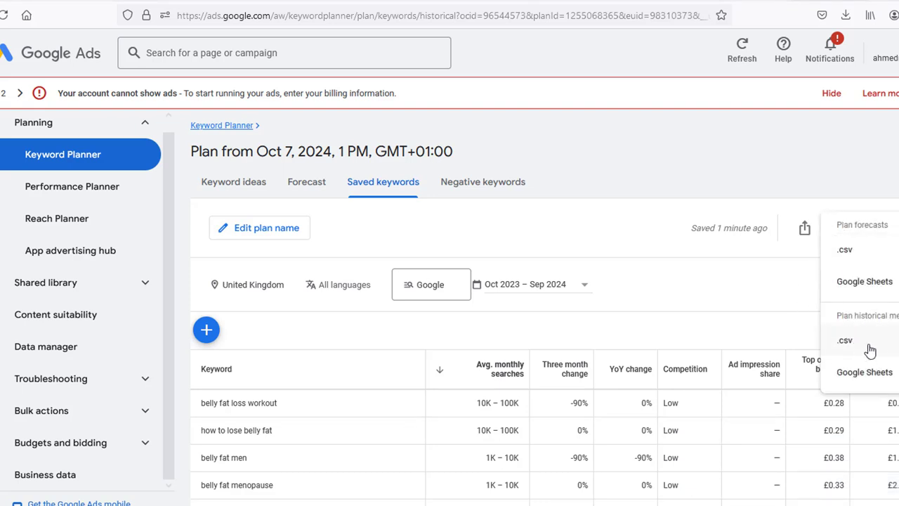
left_click(845, 342)
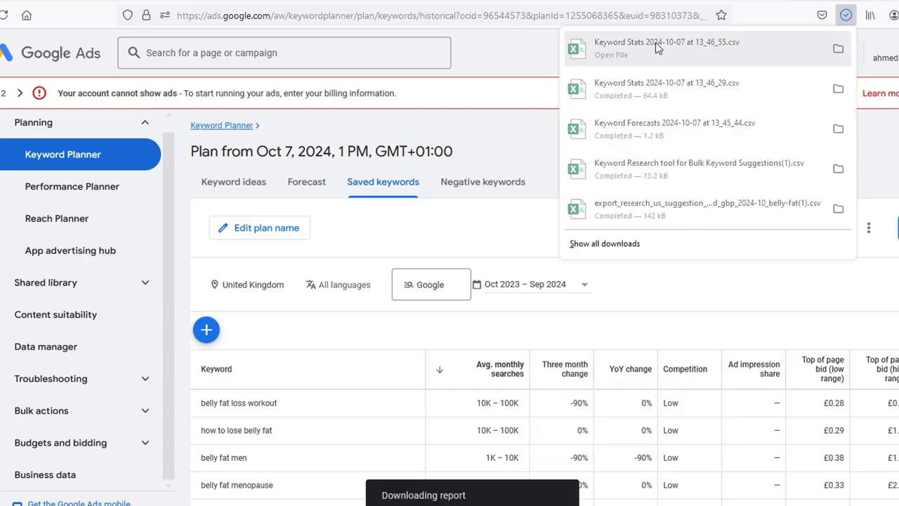
Step: Open the downloaded "Keyword Stats 2024-10-07 at 13_46_55.csv" and switch to its Excel window
left_click(628, 56)
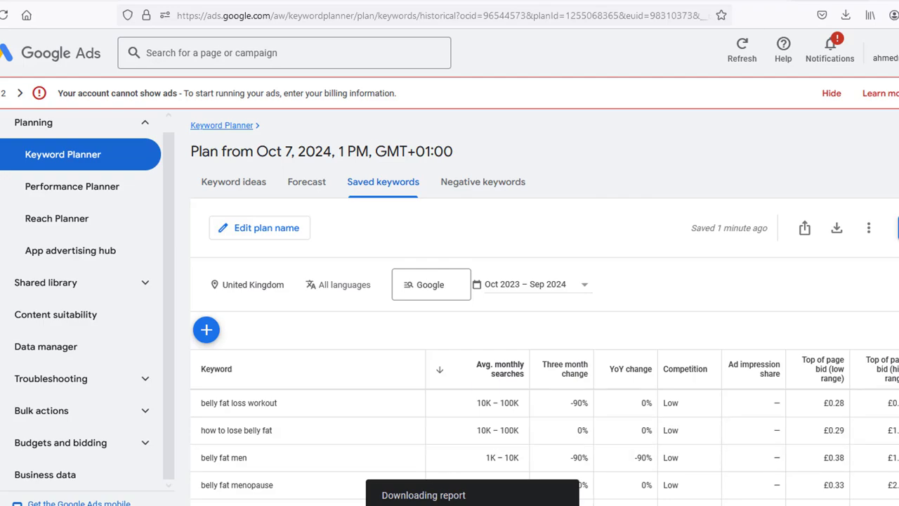
left_click(520, 463)
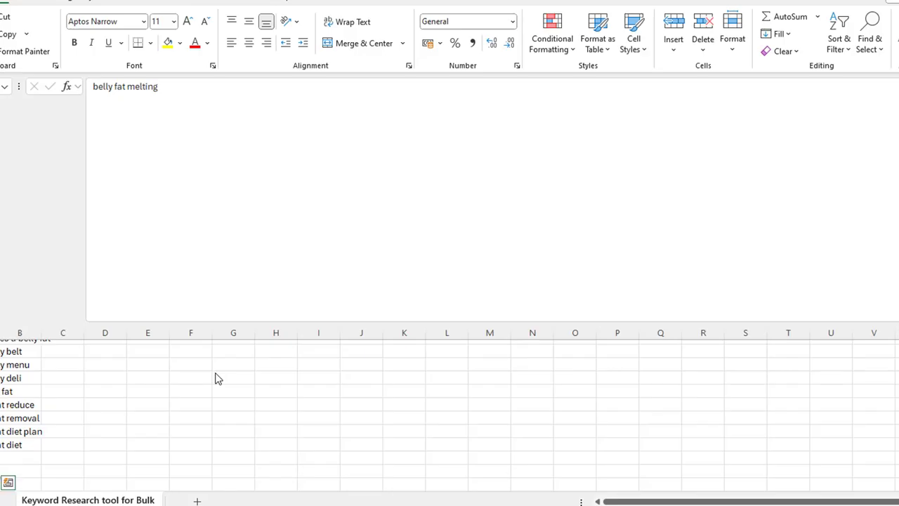
scroll(98, 404, "up", 3)
left_click(101, 405)
mouse_move(281, 487)
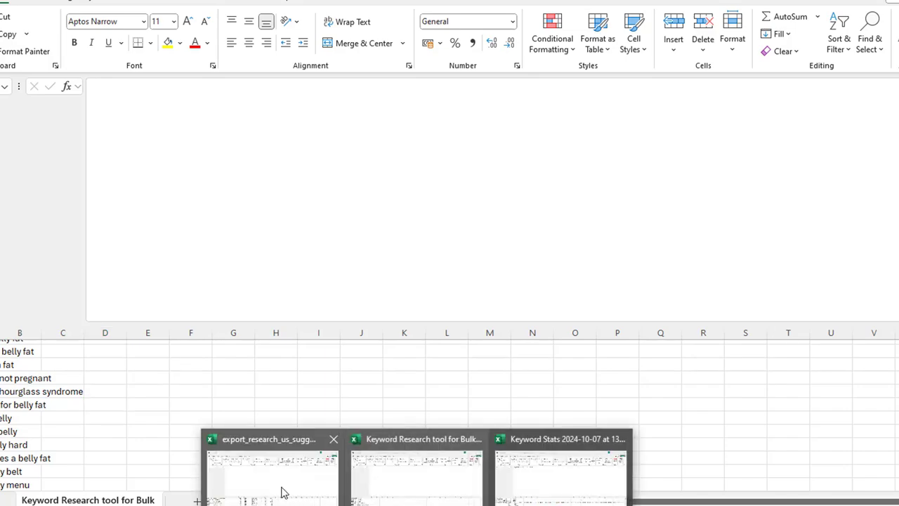
left_click(528, 491)
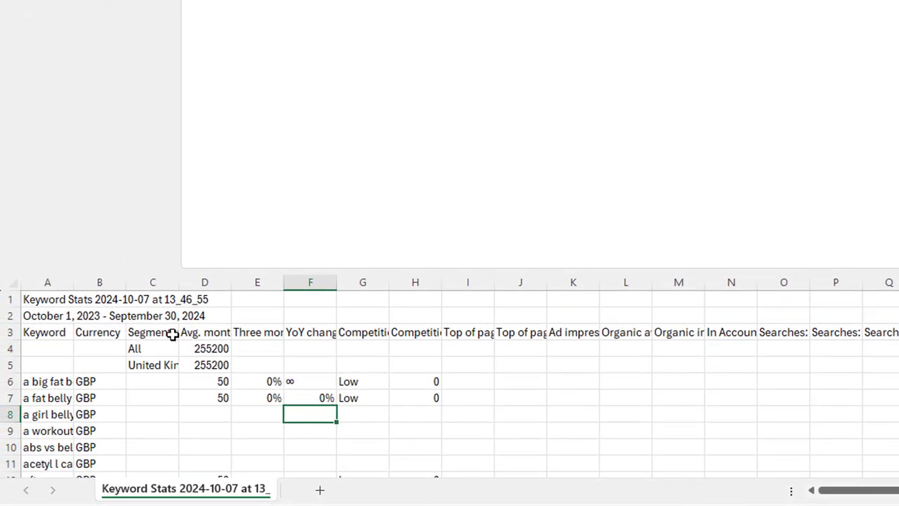
Step: Delete rows 1 to 5 above the first keyword in the Keyword Stats sheet
left_click(204, 332)
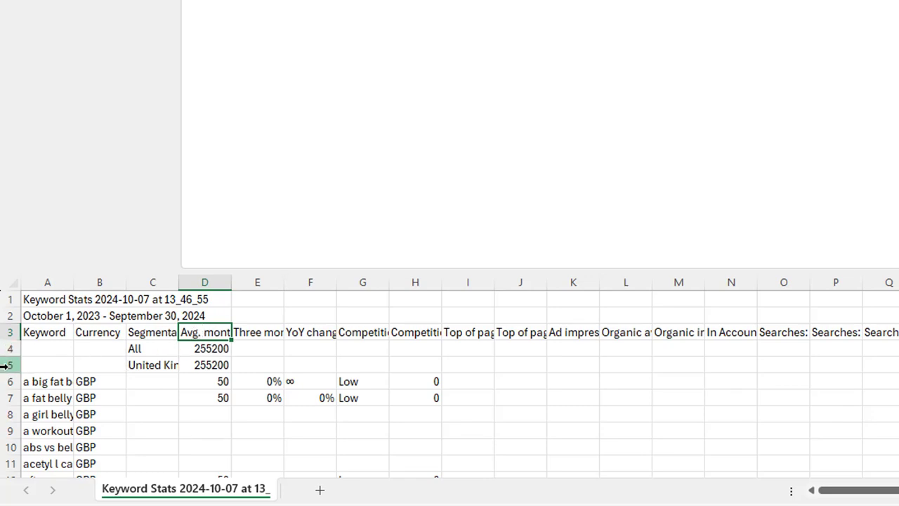
left_click_drag(9, 365, 10, 301)
right_click(10, 311)
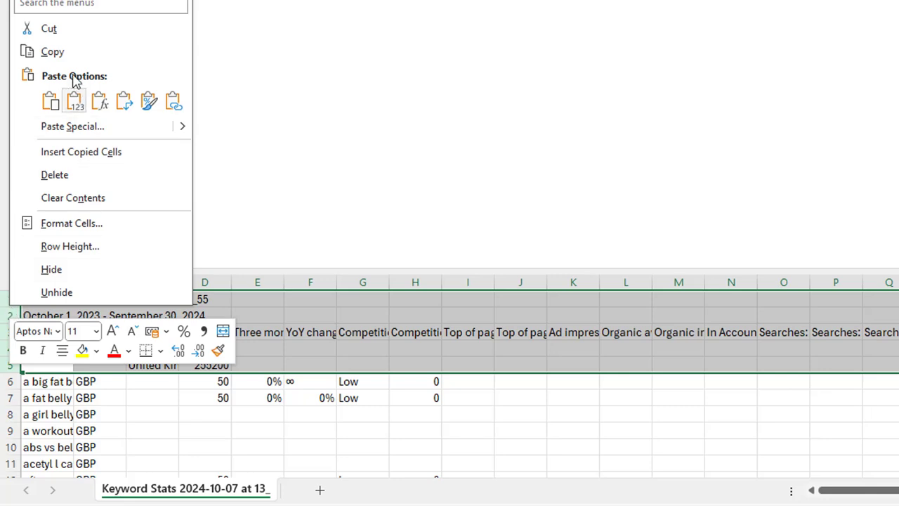
left_click(66, 174)
Step: Delete columns E to I, beside the average monthly searches column
left_click(198, 279)
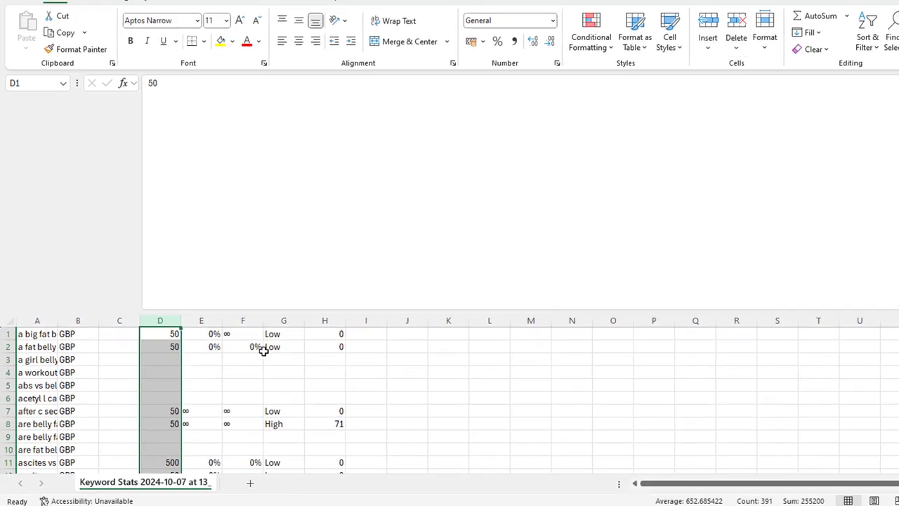
left_click_drag(198, 320, 344, 315)
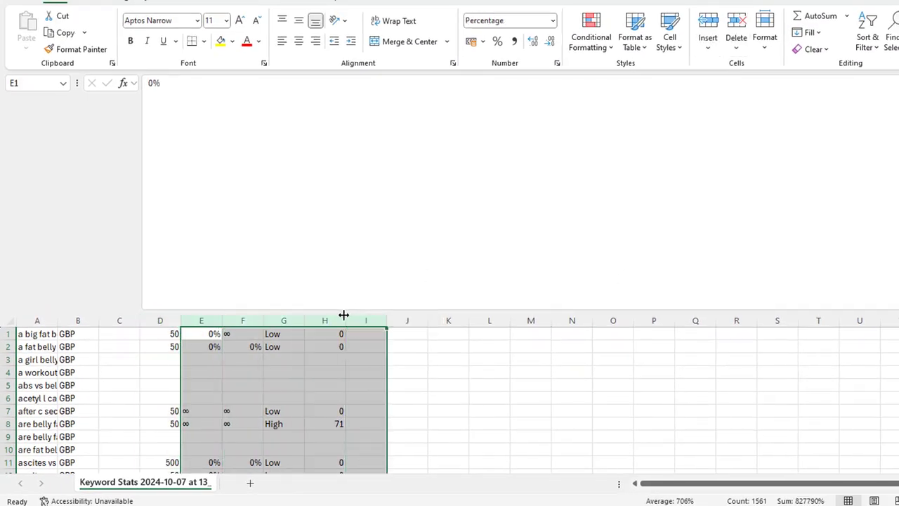
right_click(343, 315)
left_click(390, 219)
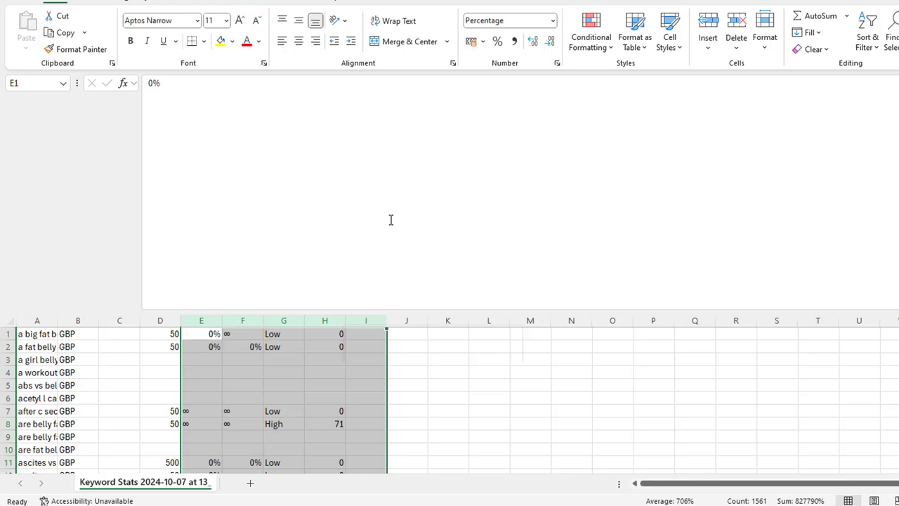
Step: Sort the search volumes in column D from largest to smallest and widen column A to fit the keywords
left_click(177, 321)
left_click(867, 47)
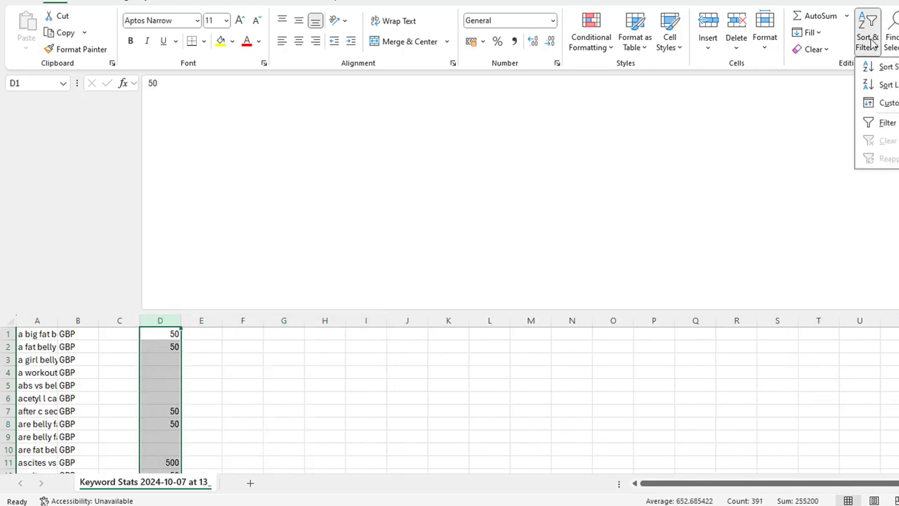
left_click(887, 85)
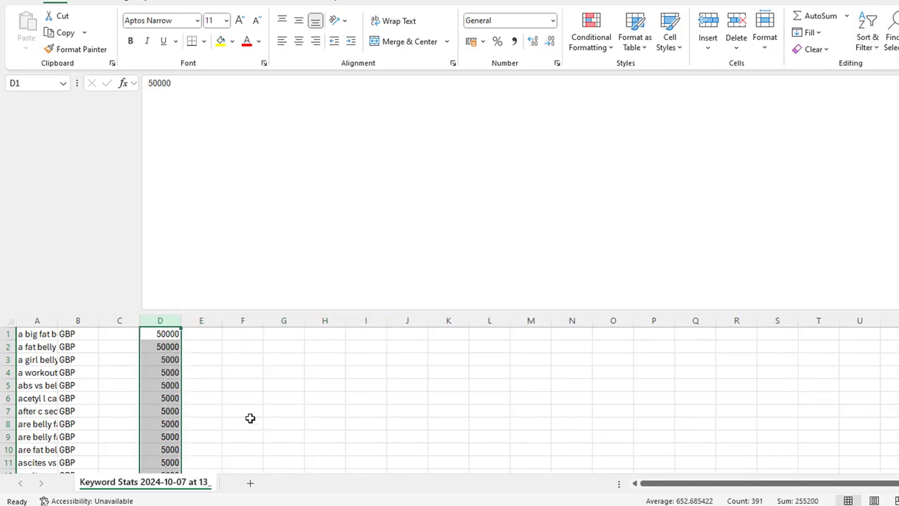
left_click(169, 413)
double_click(58, 320)
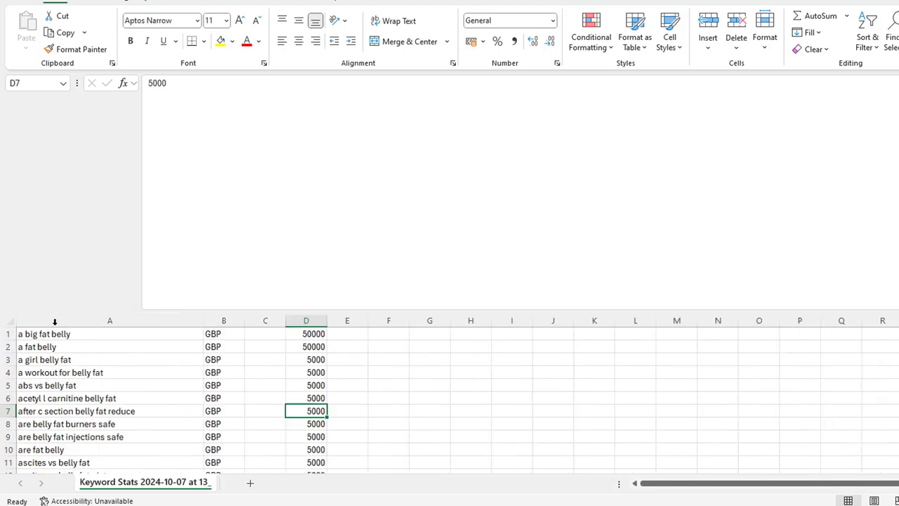
left_click(84, 330)
Step: Copy the keywords in column A from row 1 through row 388, "reddit lose belly fat fast", leaving out those with zero or blank search volume
scroll(91, 427, "down", 12)
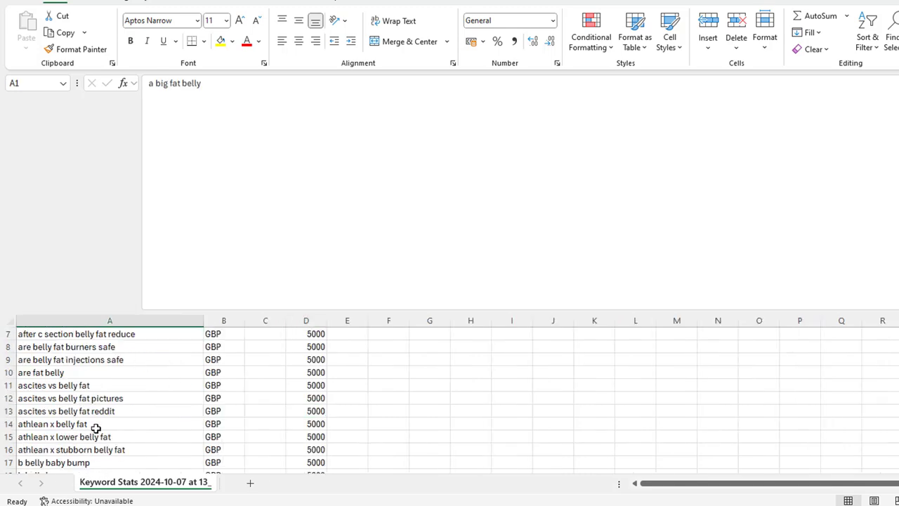
scroll(95, 427, "down", 20)
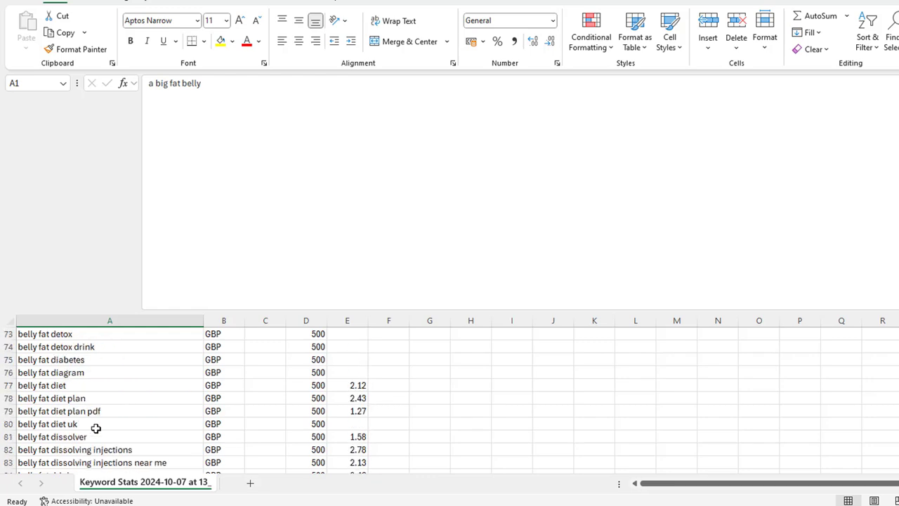
scroll(96, 427, "down", 20)
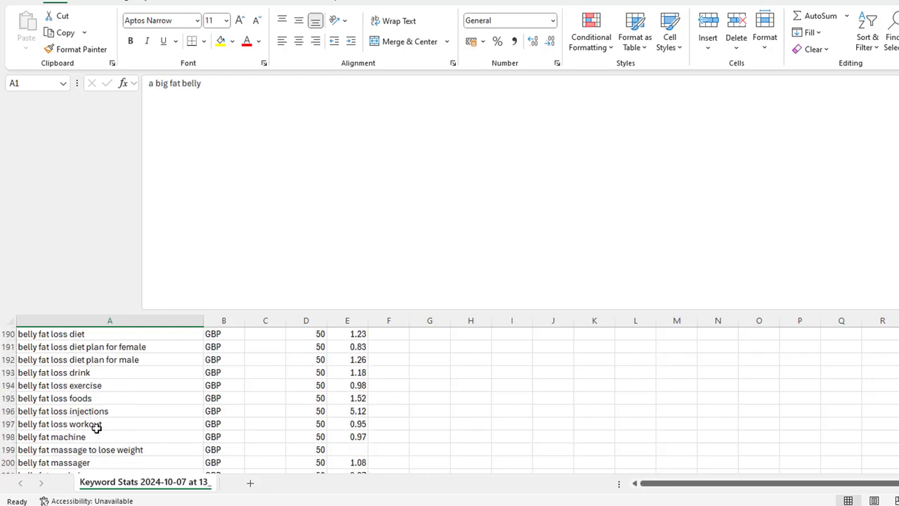
scroll(96, 429, "down", 20)
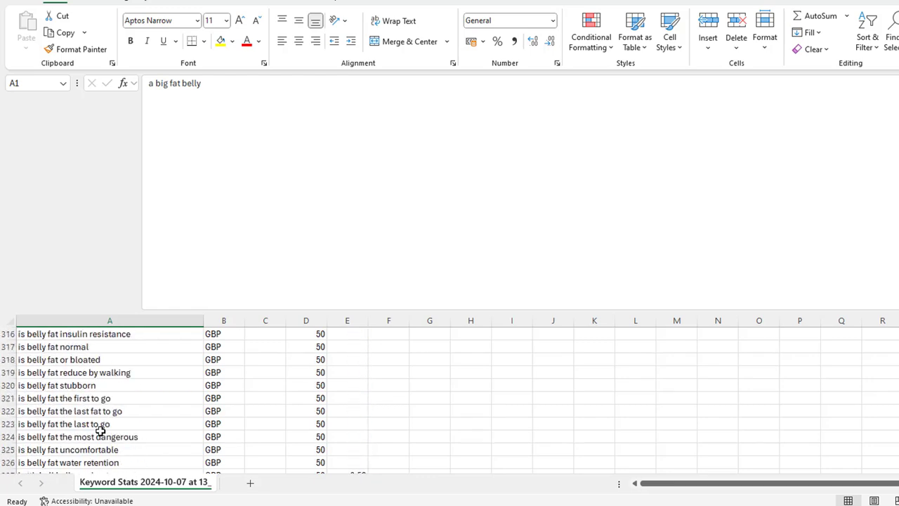
scroll(100, 431, "down", 10)
scroll(82, 431, "up", 7)
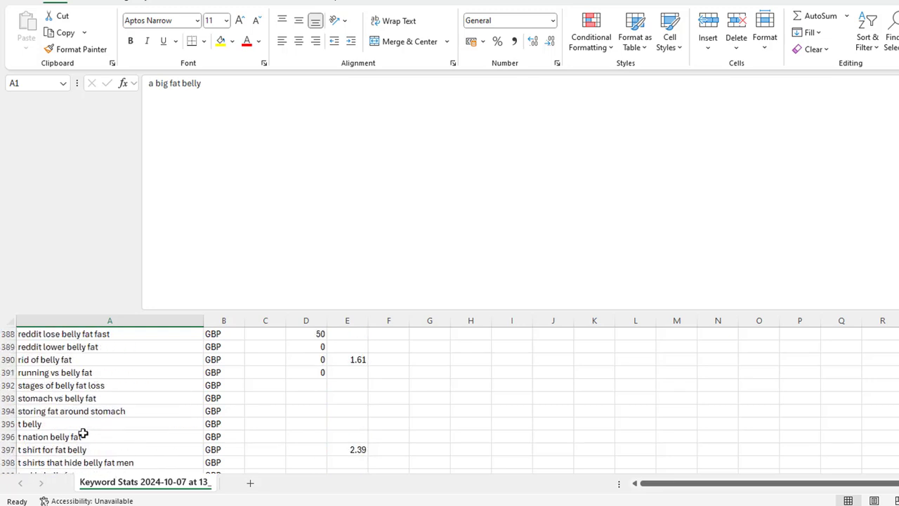
left_click(8, 411)
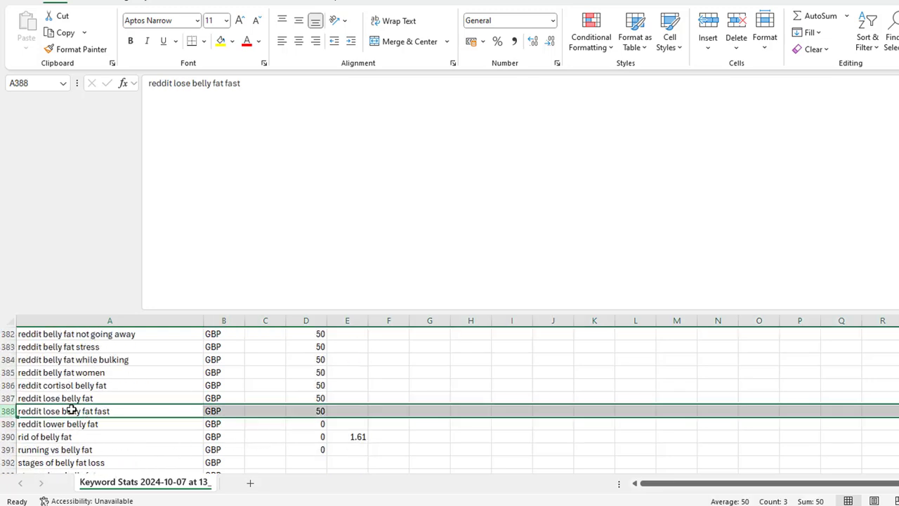
left_click(60, 412)
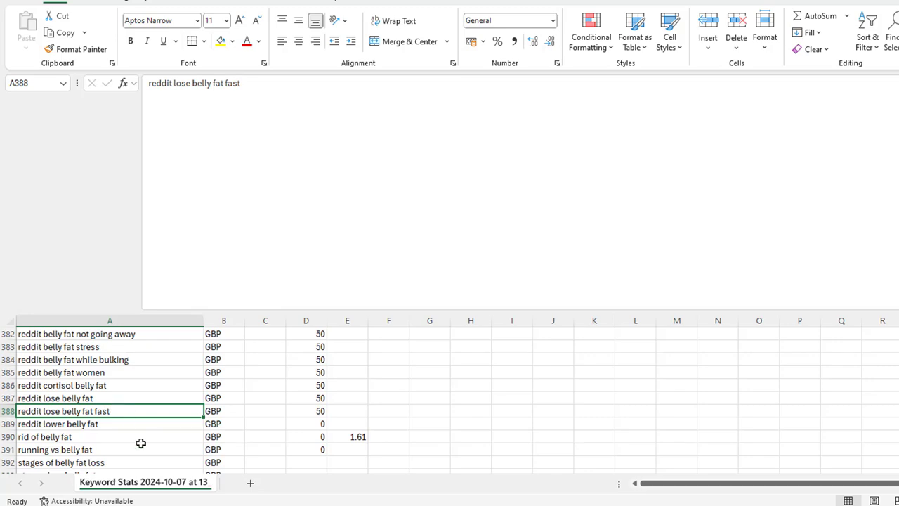
scroll(133, 432, "up", 12)
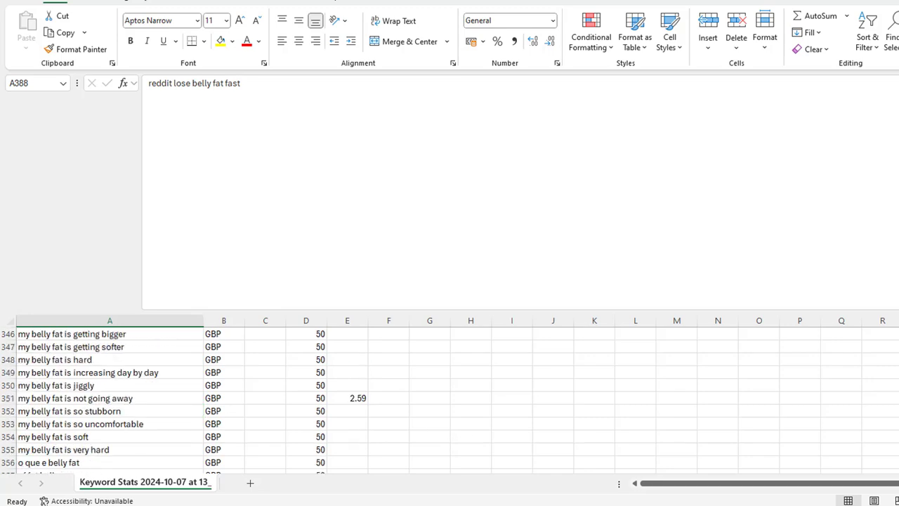
scroll(449, 397, "up", 20)
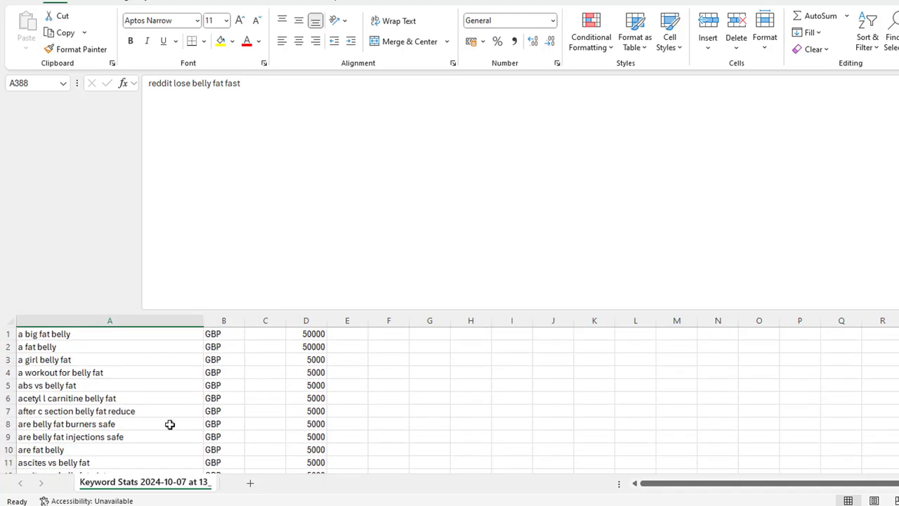
left_click(73, 335, "shift")
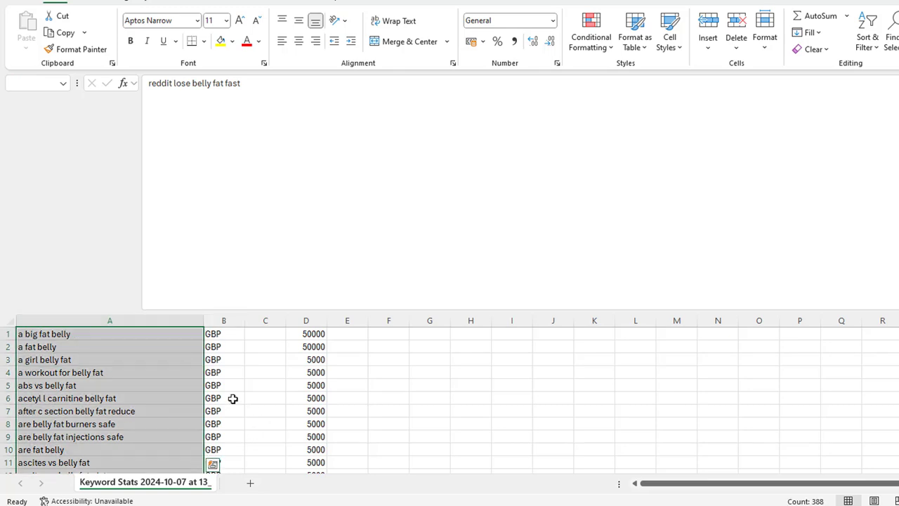
key("ctrl+c")
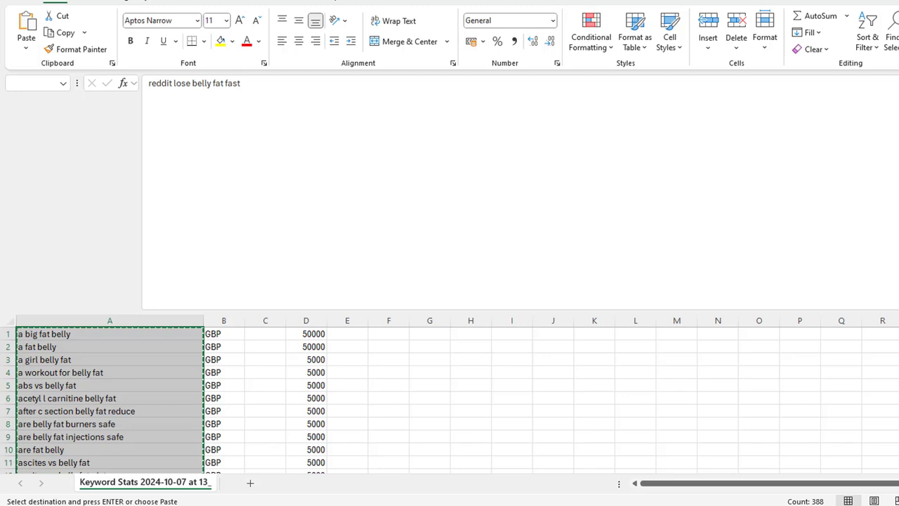
Step: Switch to the web browser and open the page abbasravji.com/keyword-clusters/
key("alt+Tab")
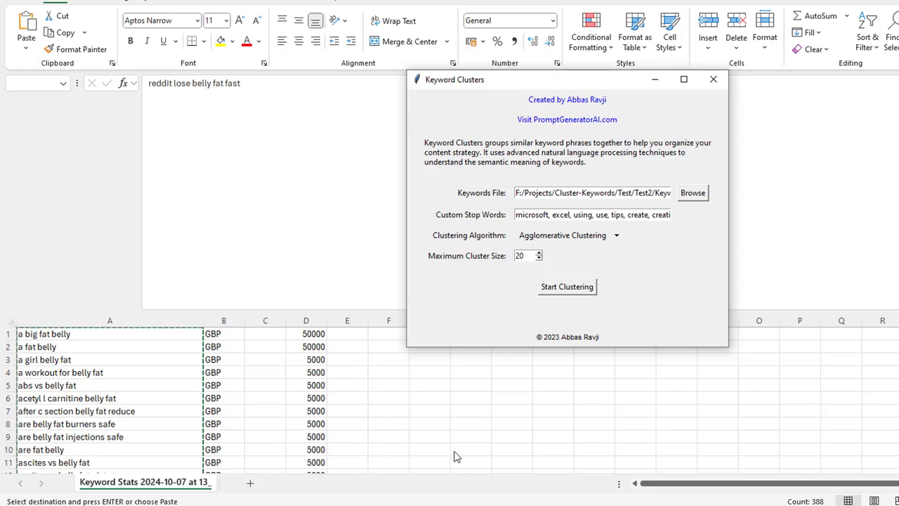
key("alt+Tab")
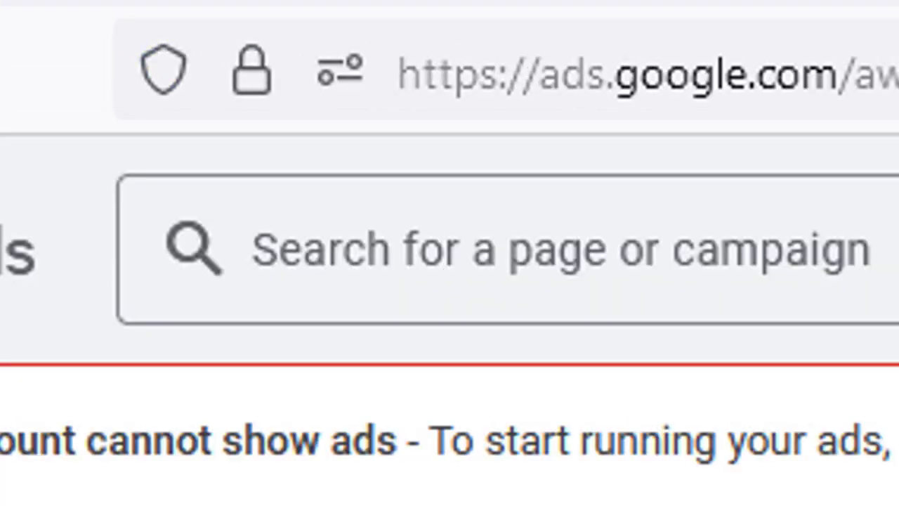
key("ctrl+l")
type("abbasravji.com/keyword-clusters/")
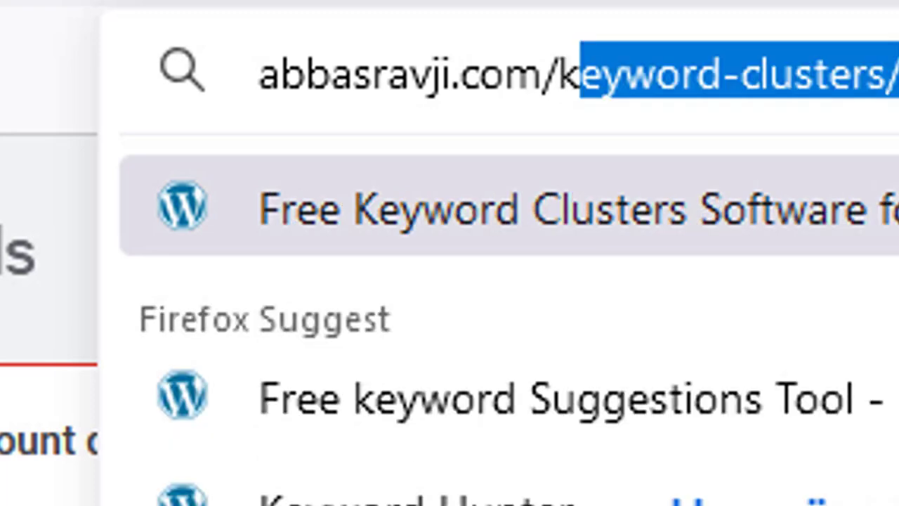
key("Return")
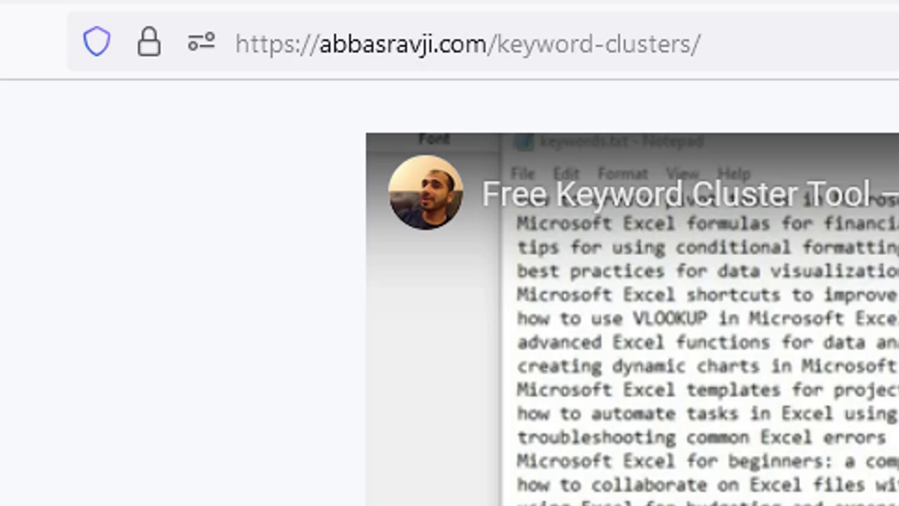
Step: Pause the demo video and go through the name and email fields of the Keyword Clusters access form
left_click(217, 394)
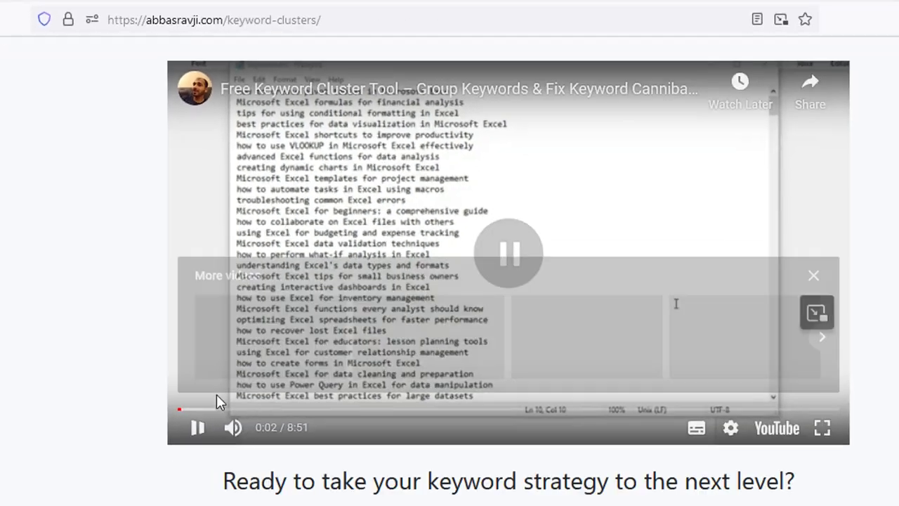
scroll(375, 371, "down", 2)
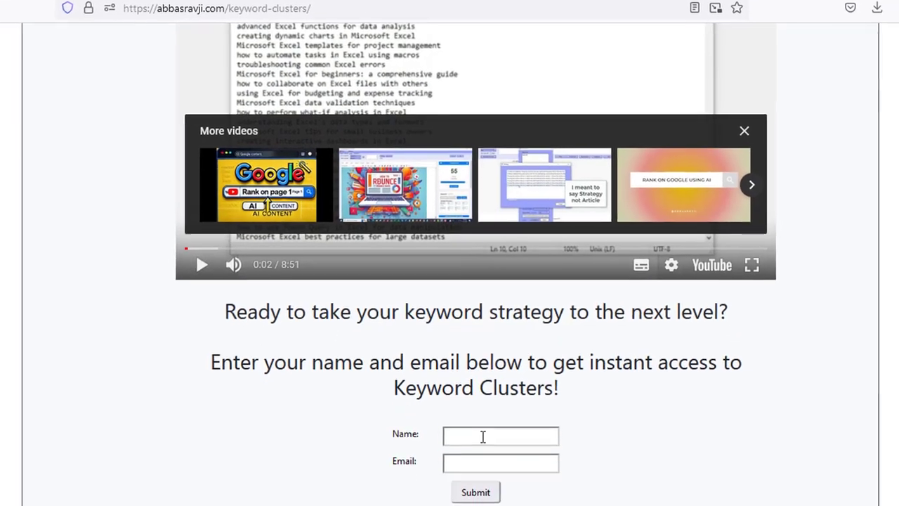
left_click(483, 437)
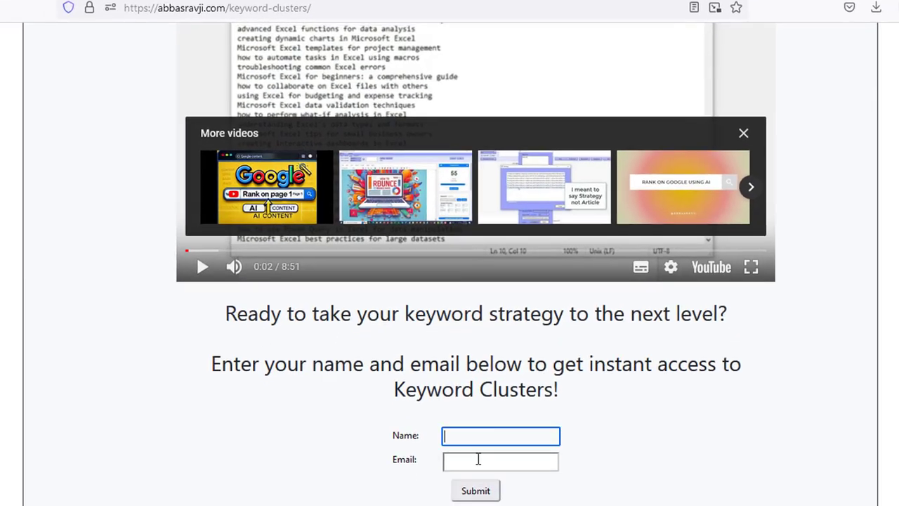
left_click(478, 460)
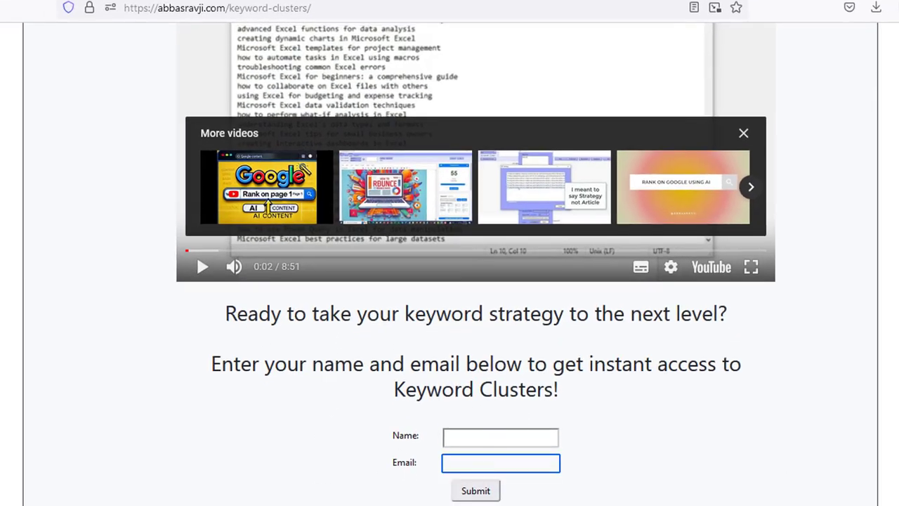
Step: Bring up the Keyword Clusters window over the browser and examine its file, stop words, algorithm and cluster size settings
key("alt+Tab")
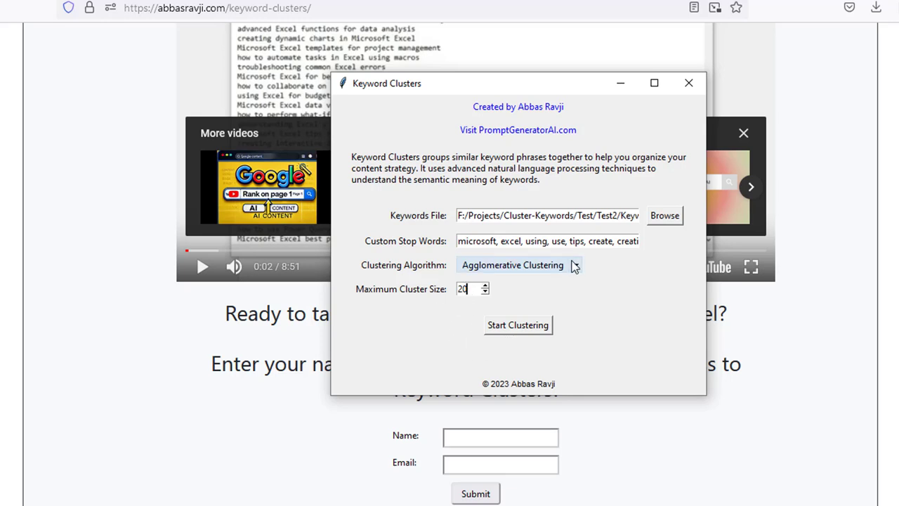
left_click(518, 265)
left_click(687, 307)
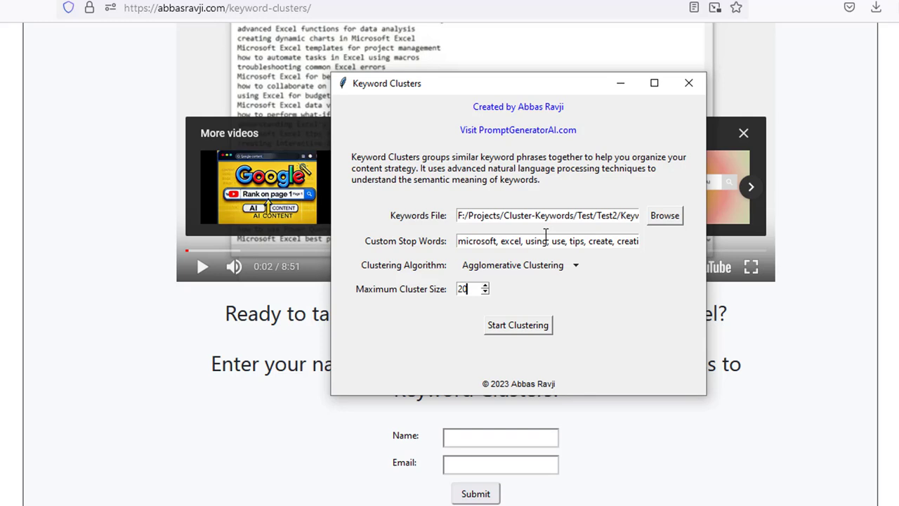
left_click(819, 218)
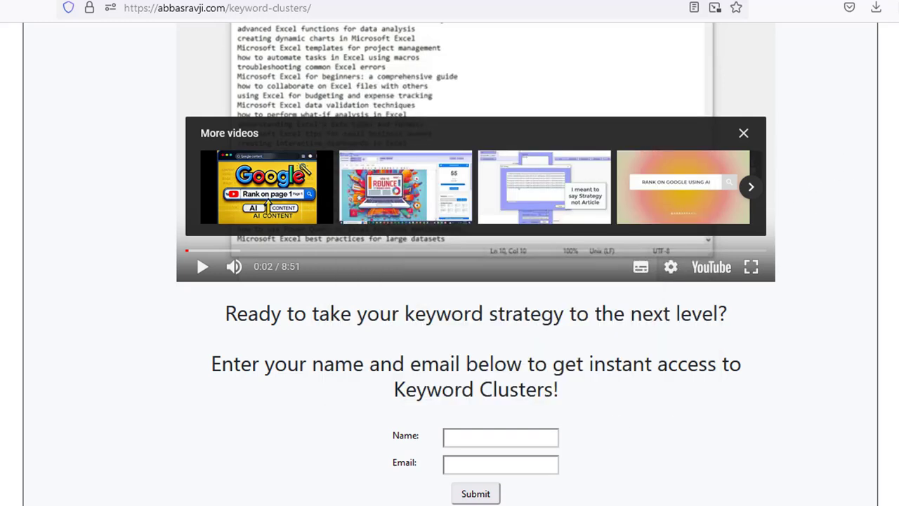
left_click(783, 500)
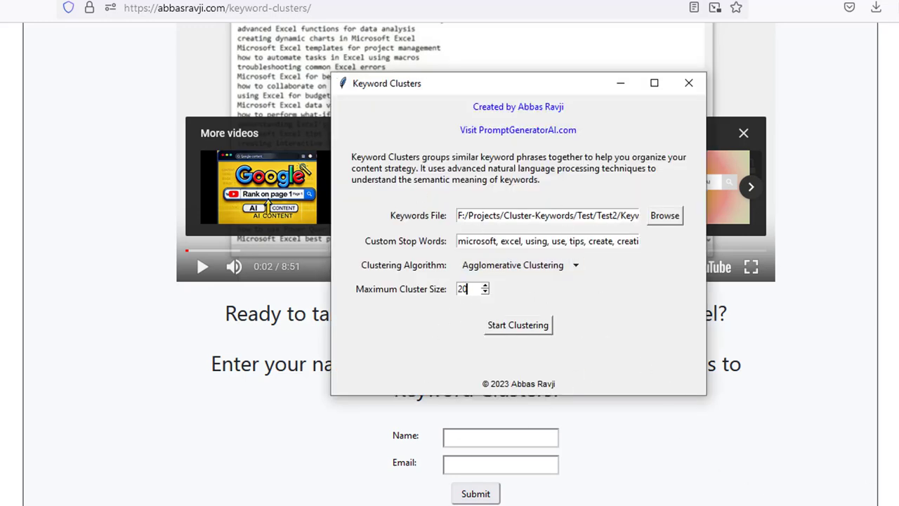
left_click(897, 424)
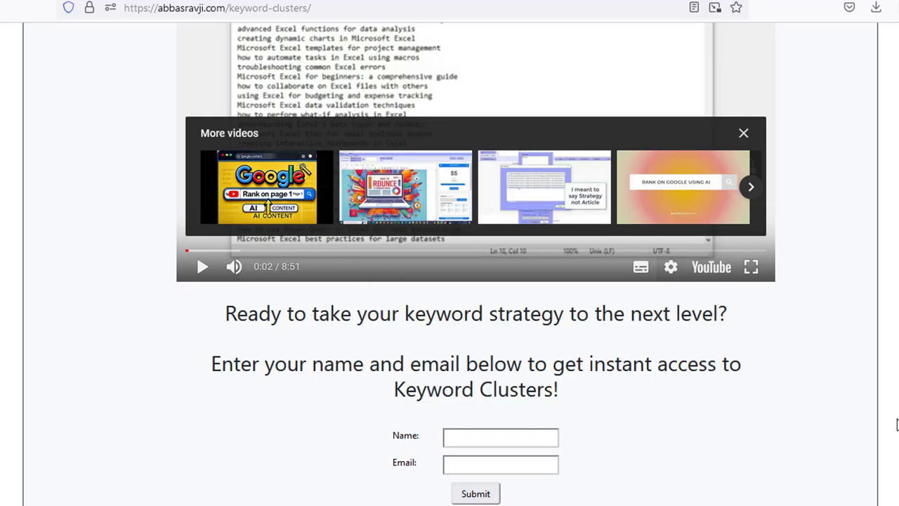